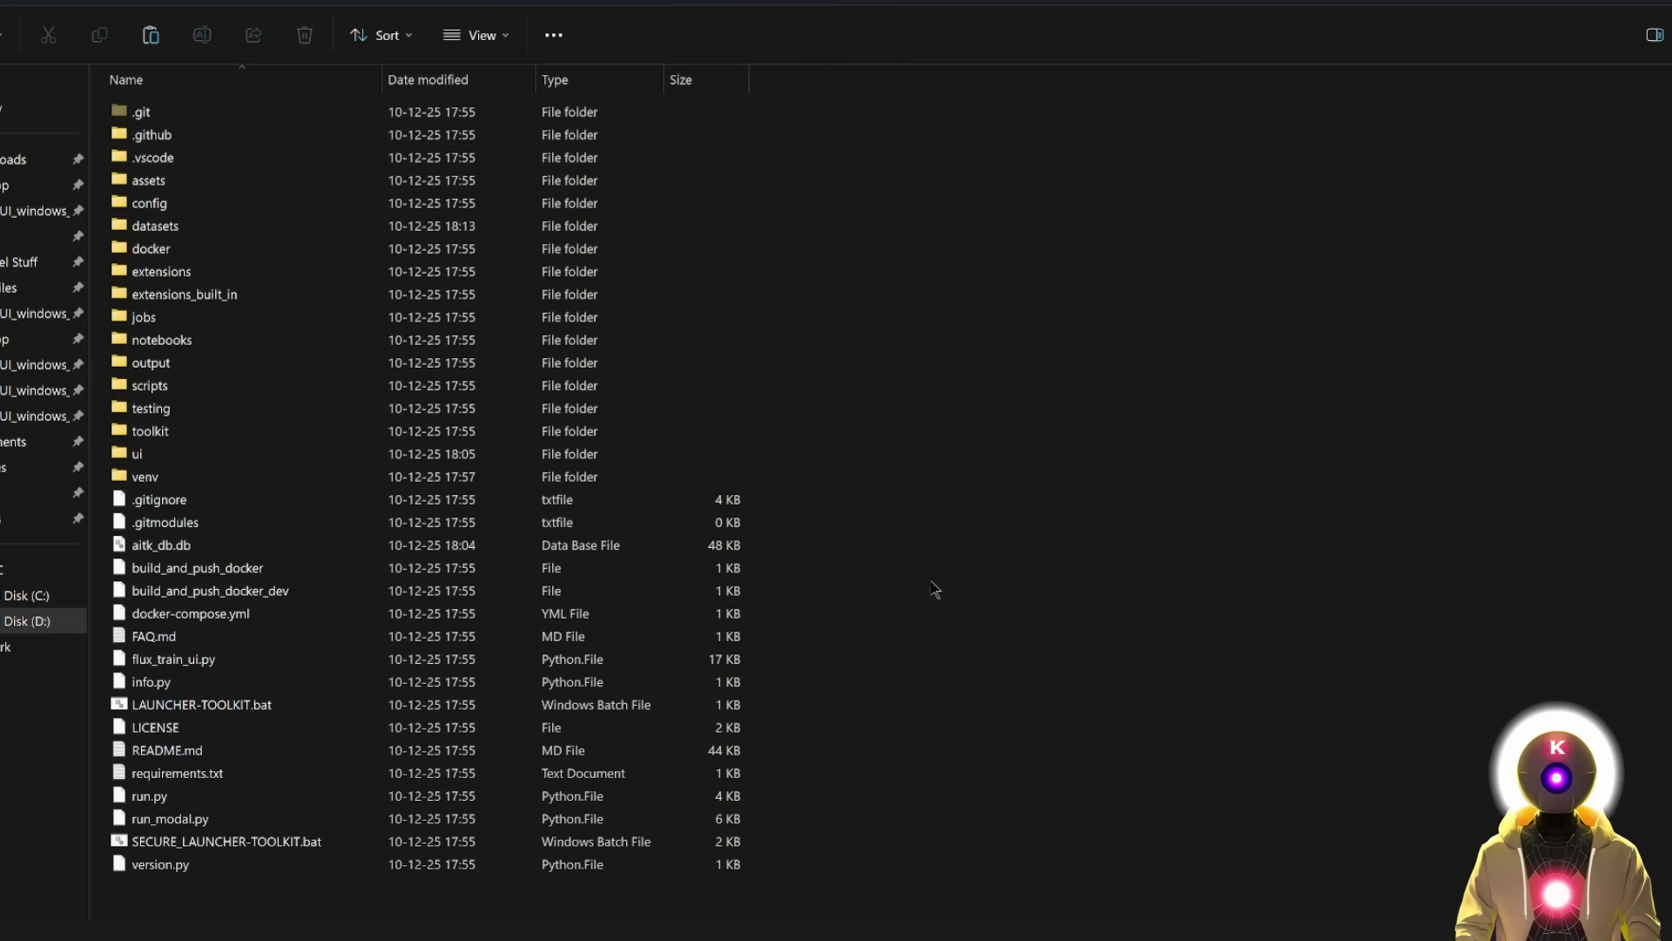
Launch the AI-Toolkit with LAUNCHER-TOOLKIT.bat
double_click(264, 705)
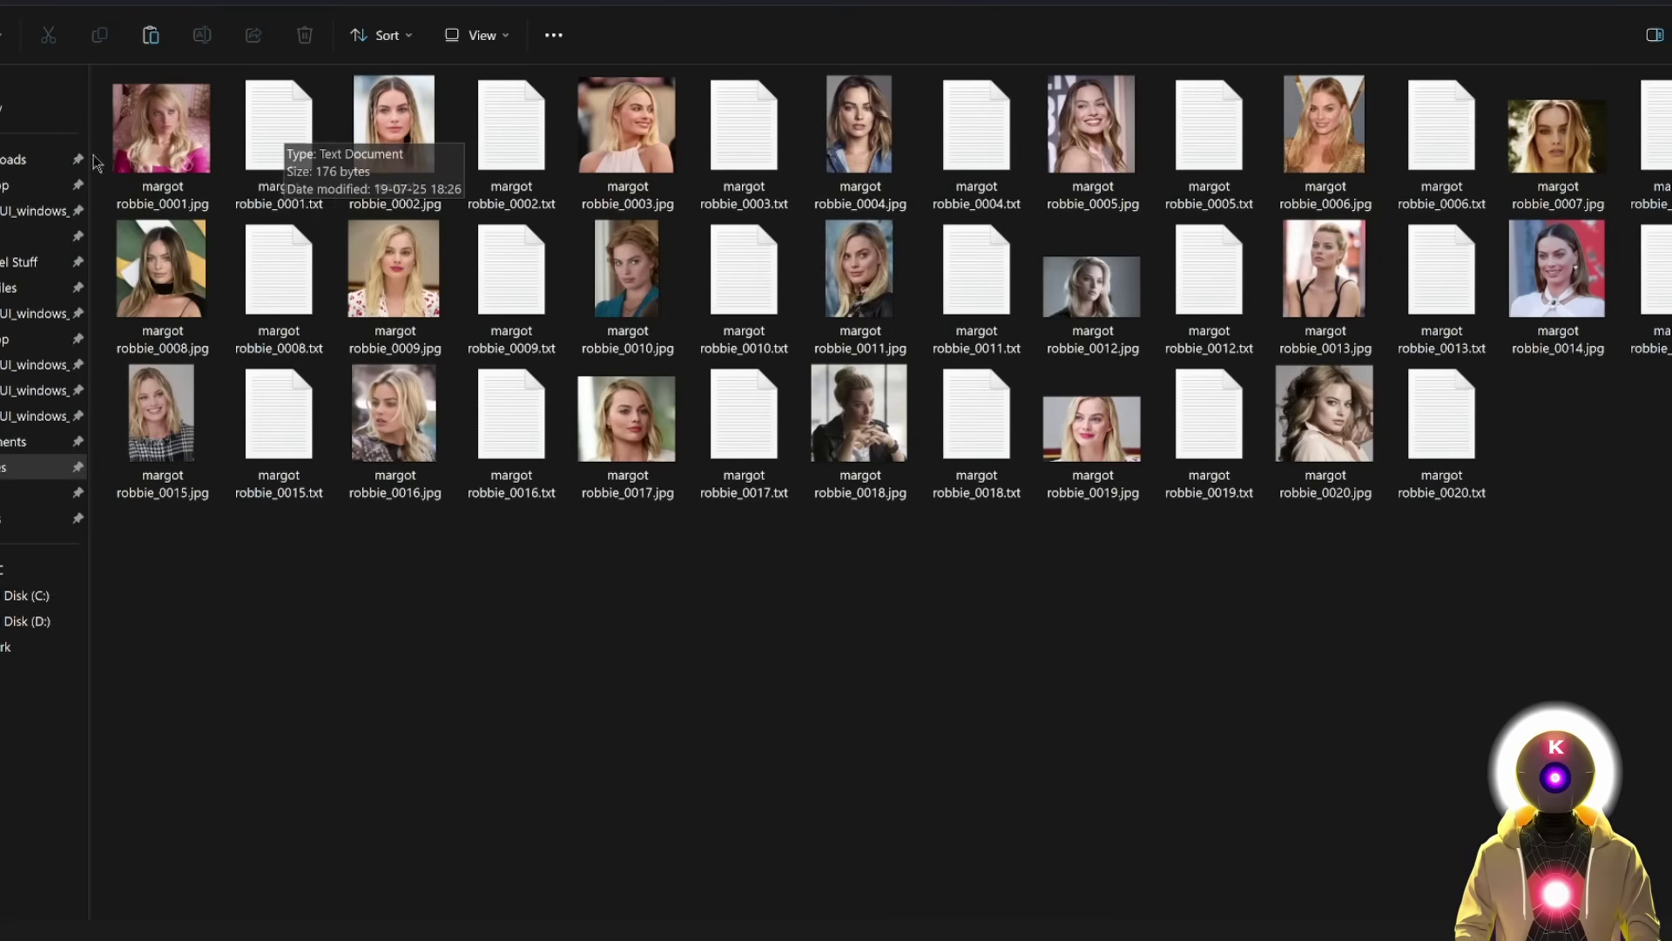
View the caption text in margot robbie_0001.txt and close the file
double_click(278, 131)
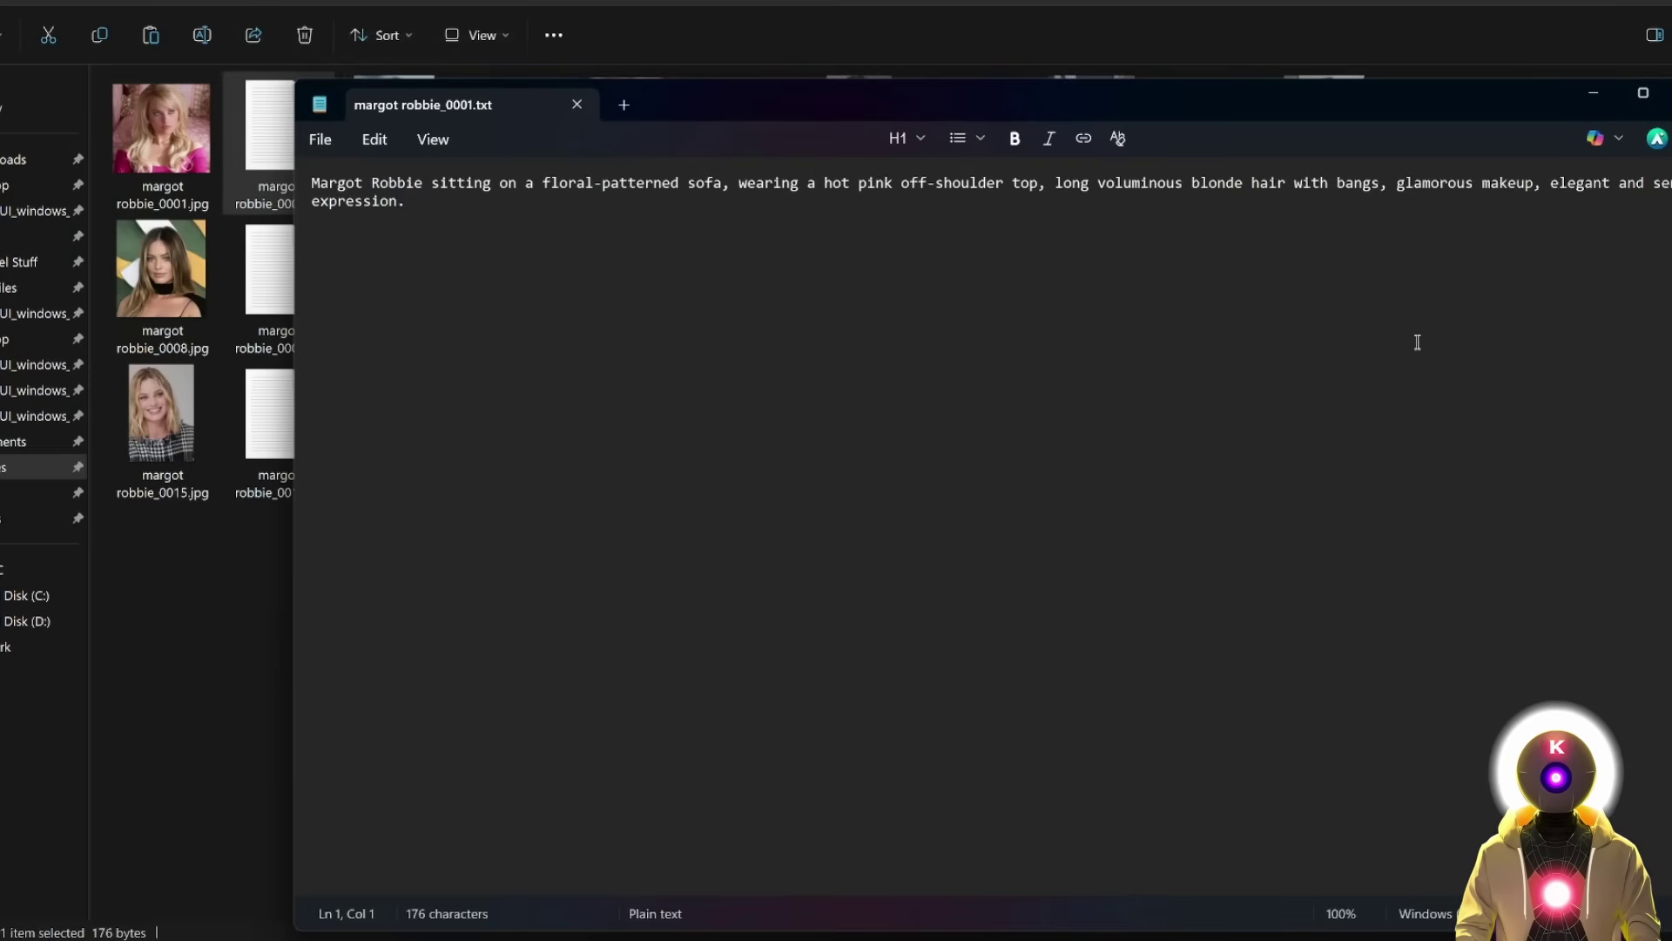
key("alt+F4")
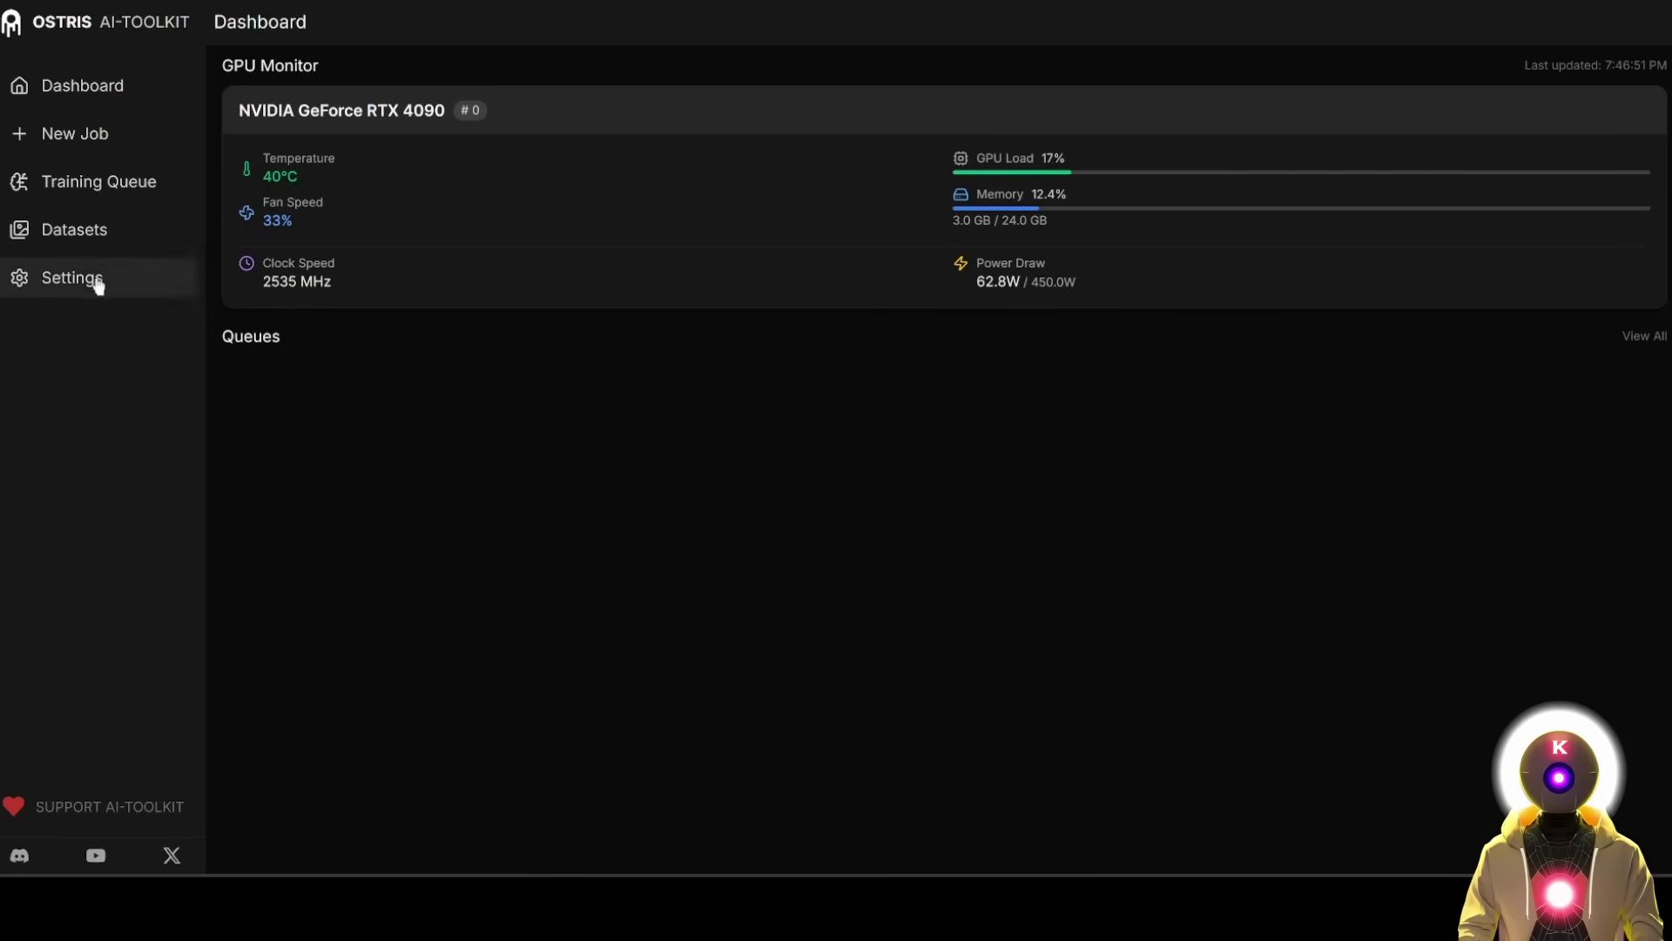
Create a new dataset named margotrobbie in AI-Toolkit
left_click(73, 235)
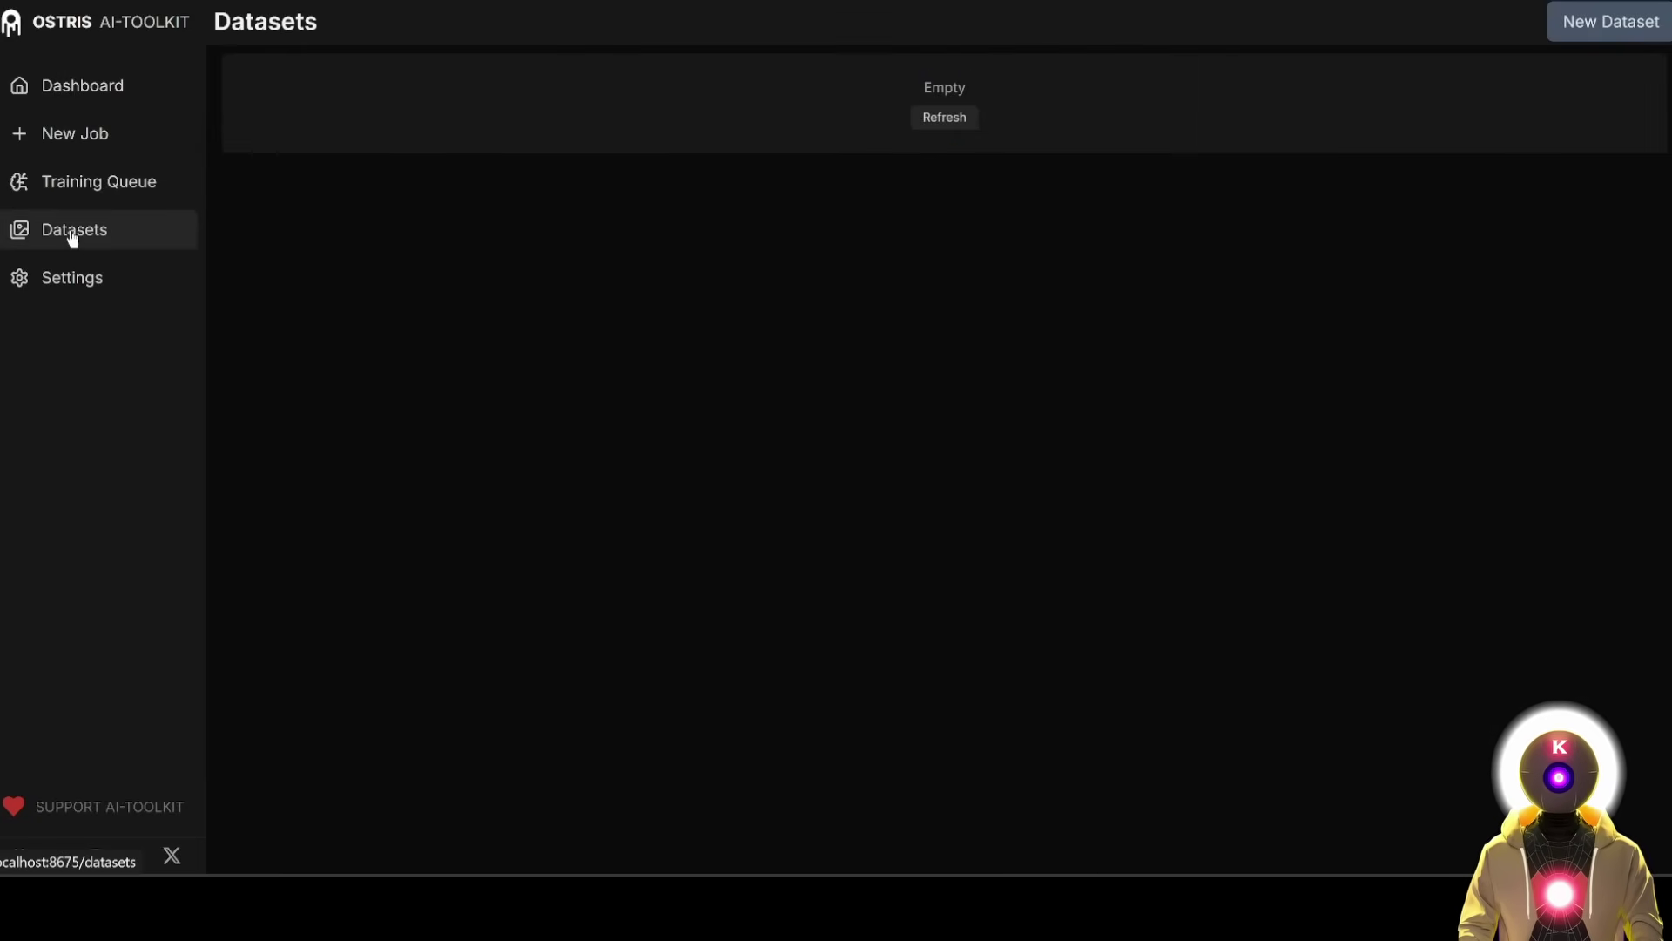
left_click(1580, 23)
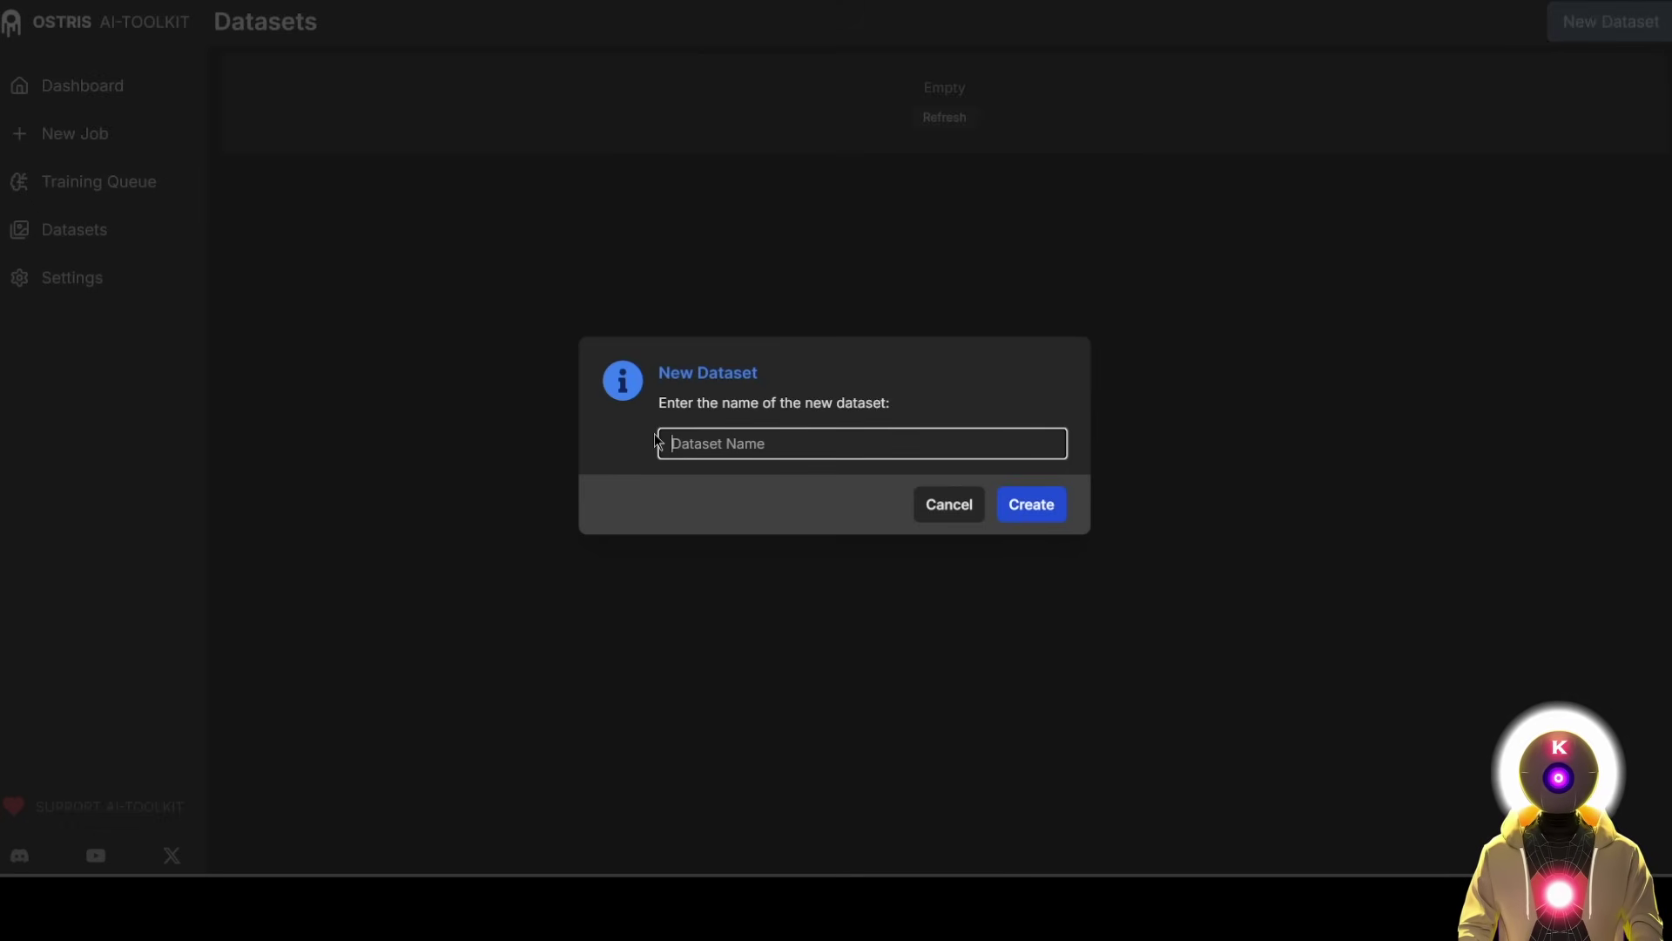
type("margotrobbie")
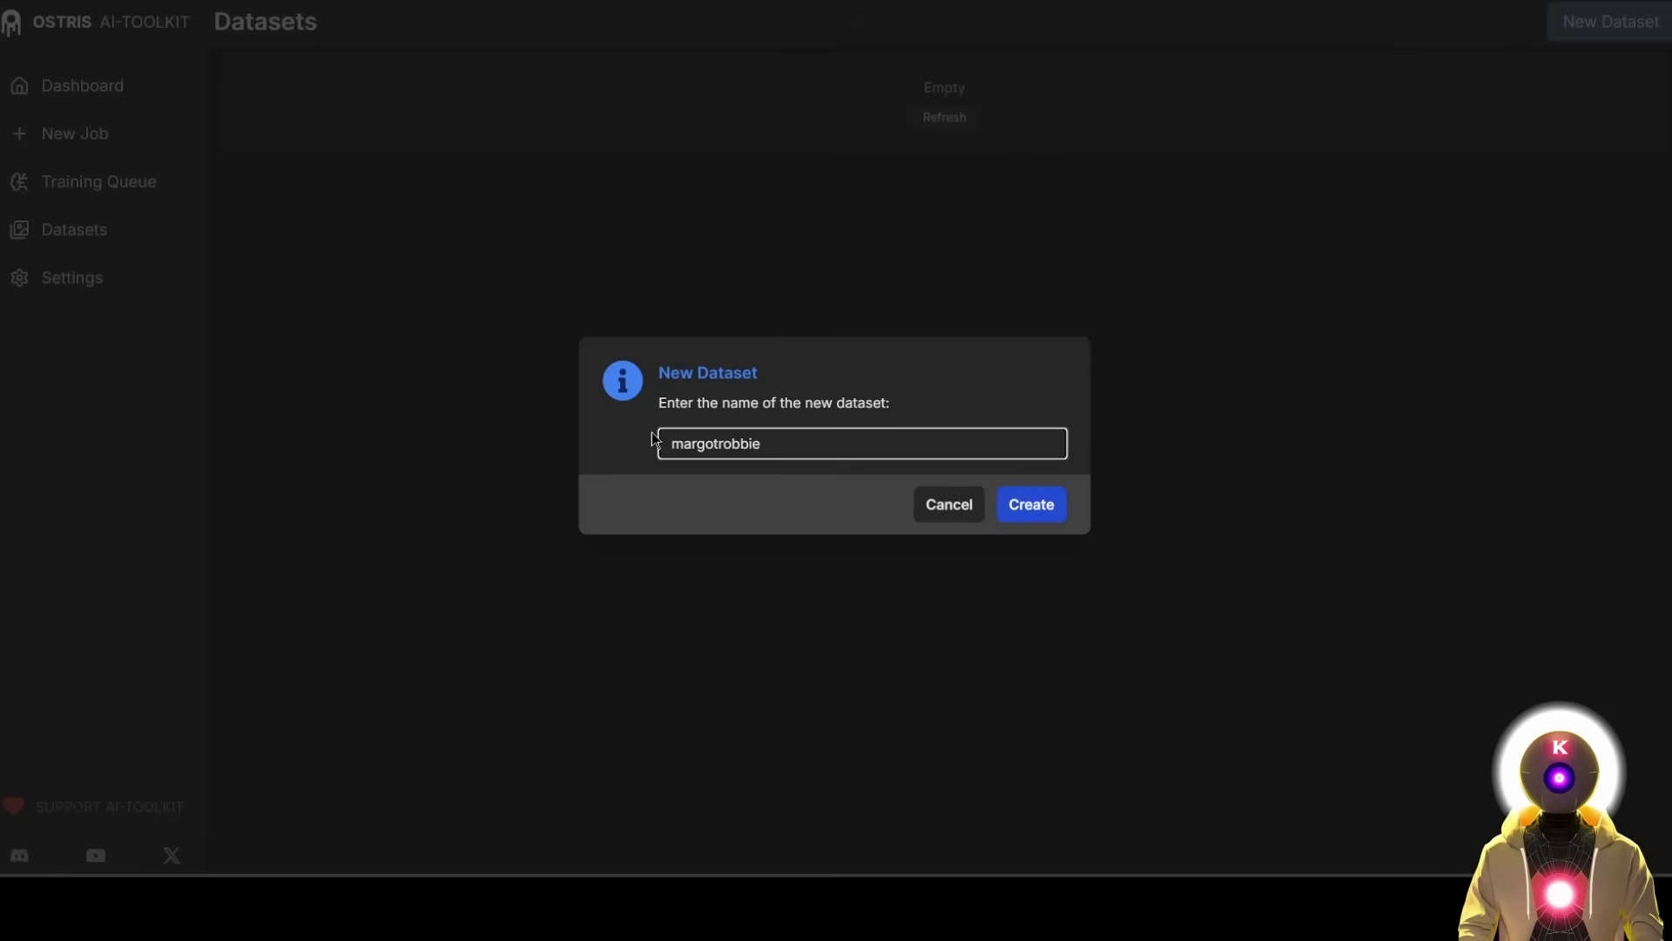
left_click(1041, 505)
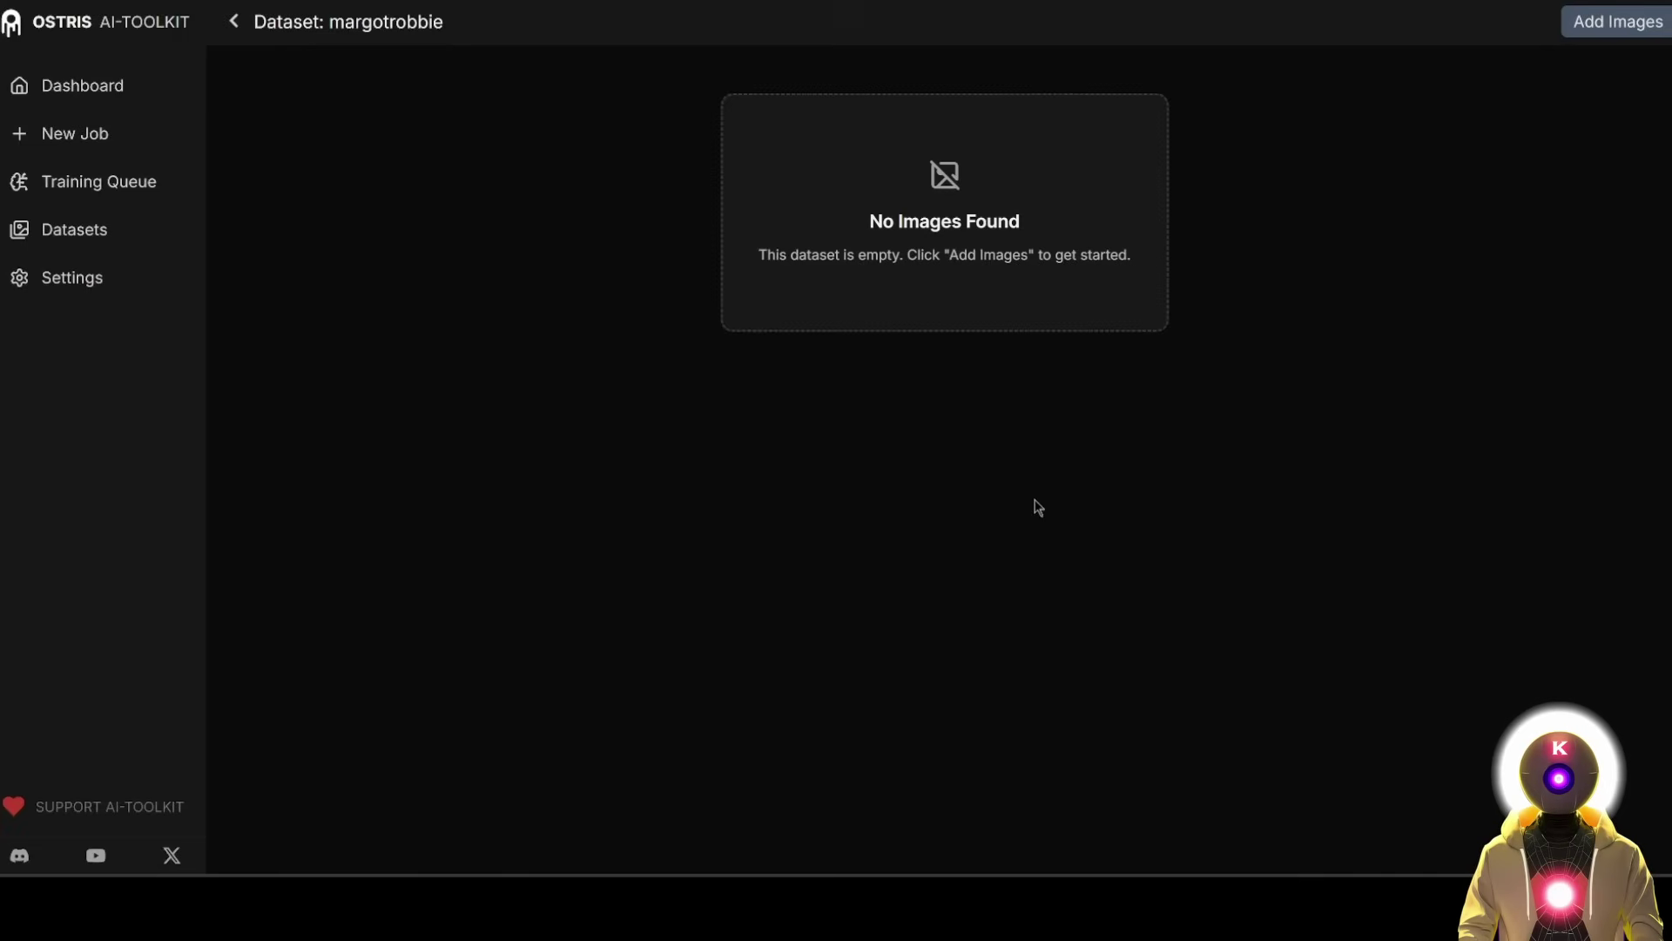
Upload all the margot robbie images and their matching caption text files, 0001 to 0020, to the margotrobbie dataset
left_click(1603, 25)
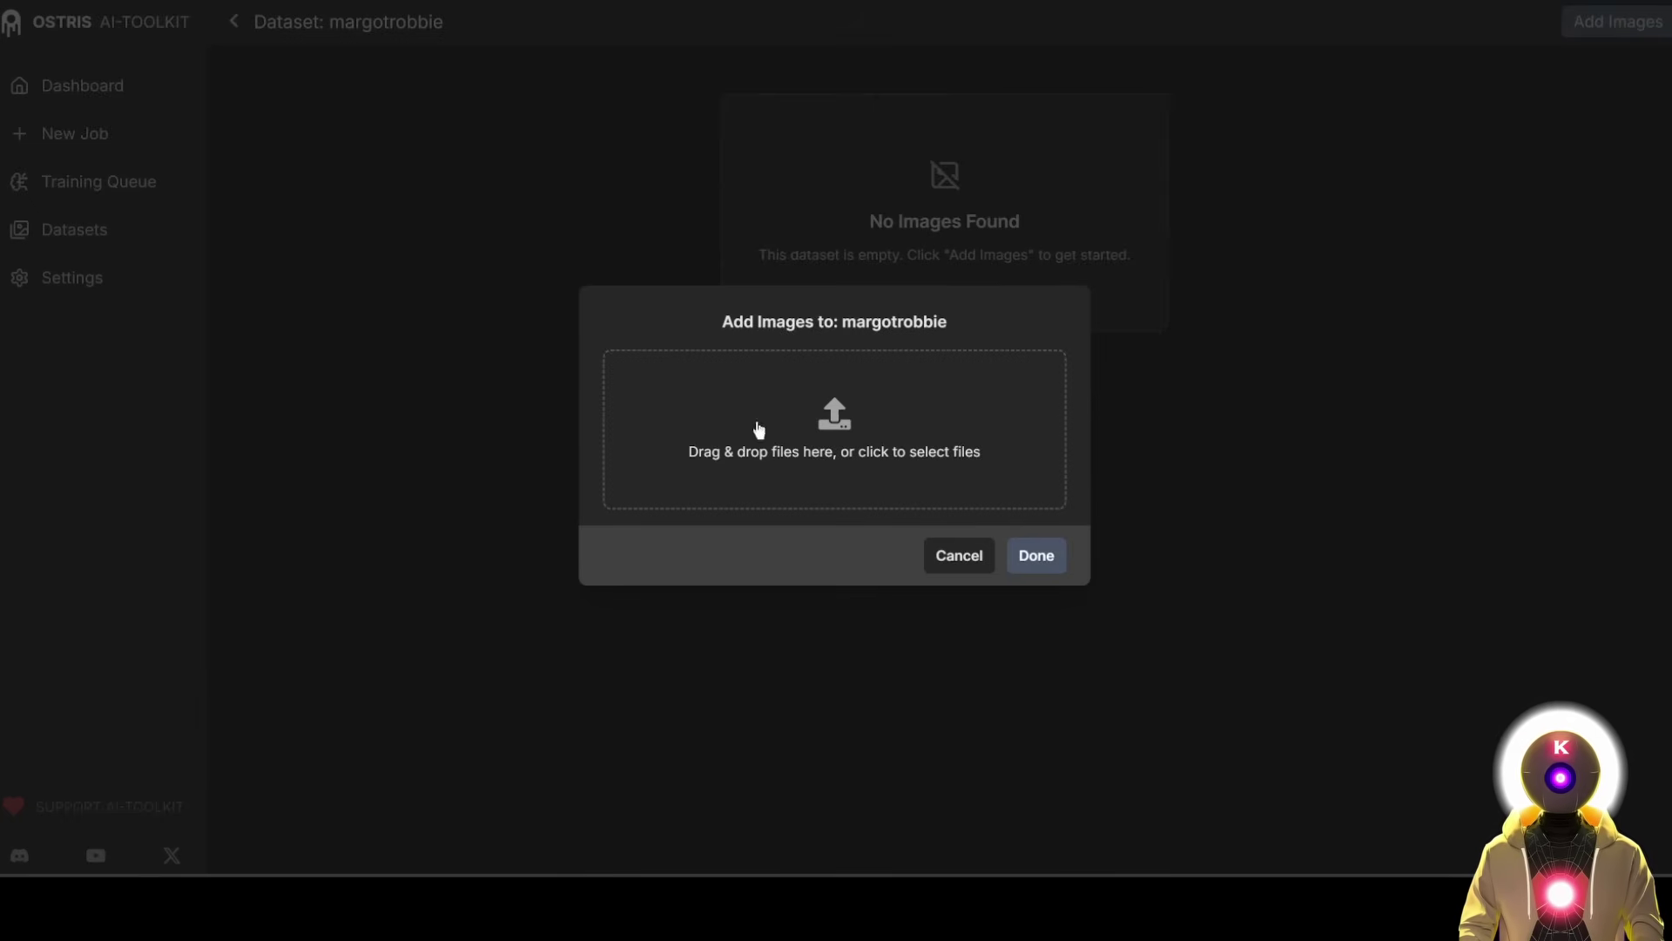
left_click(841, 416)
left_click_drag(1263, 589, 207, 61)
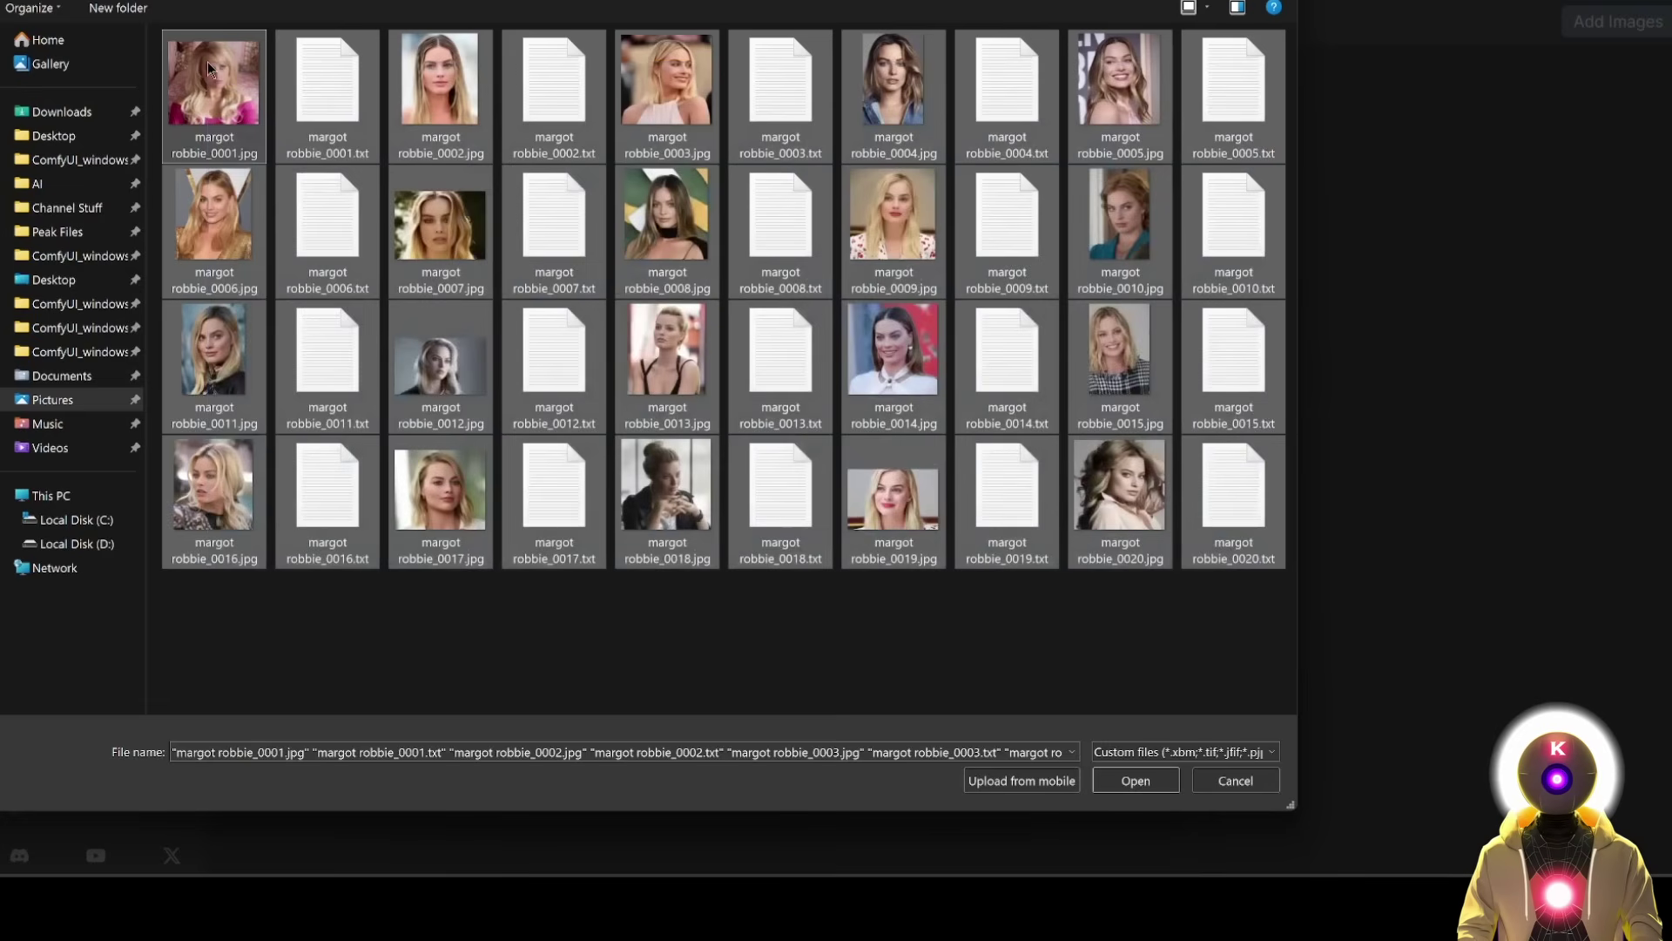
left_click(1136, 779)
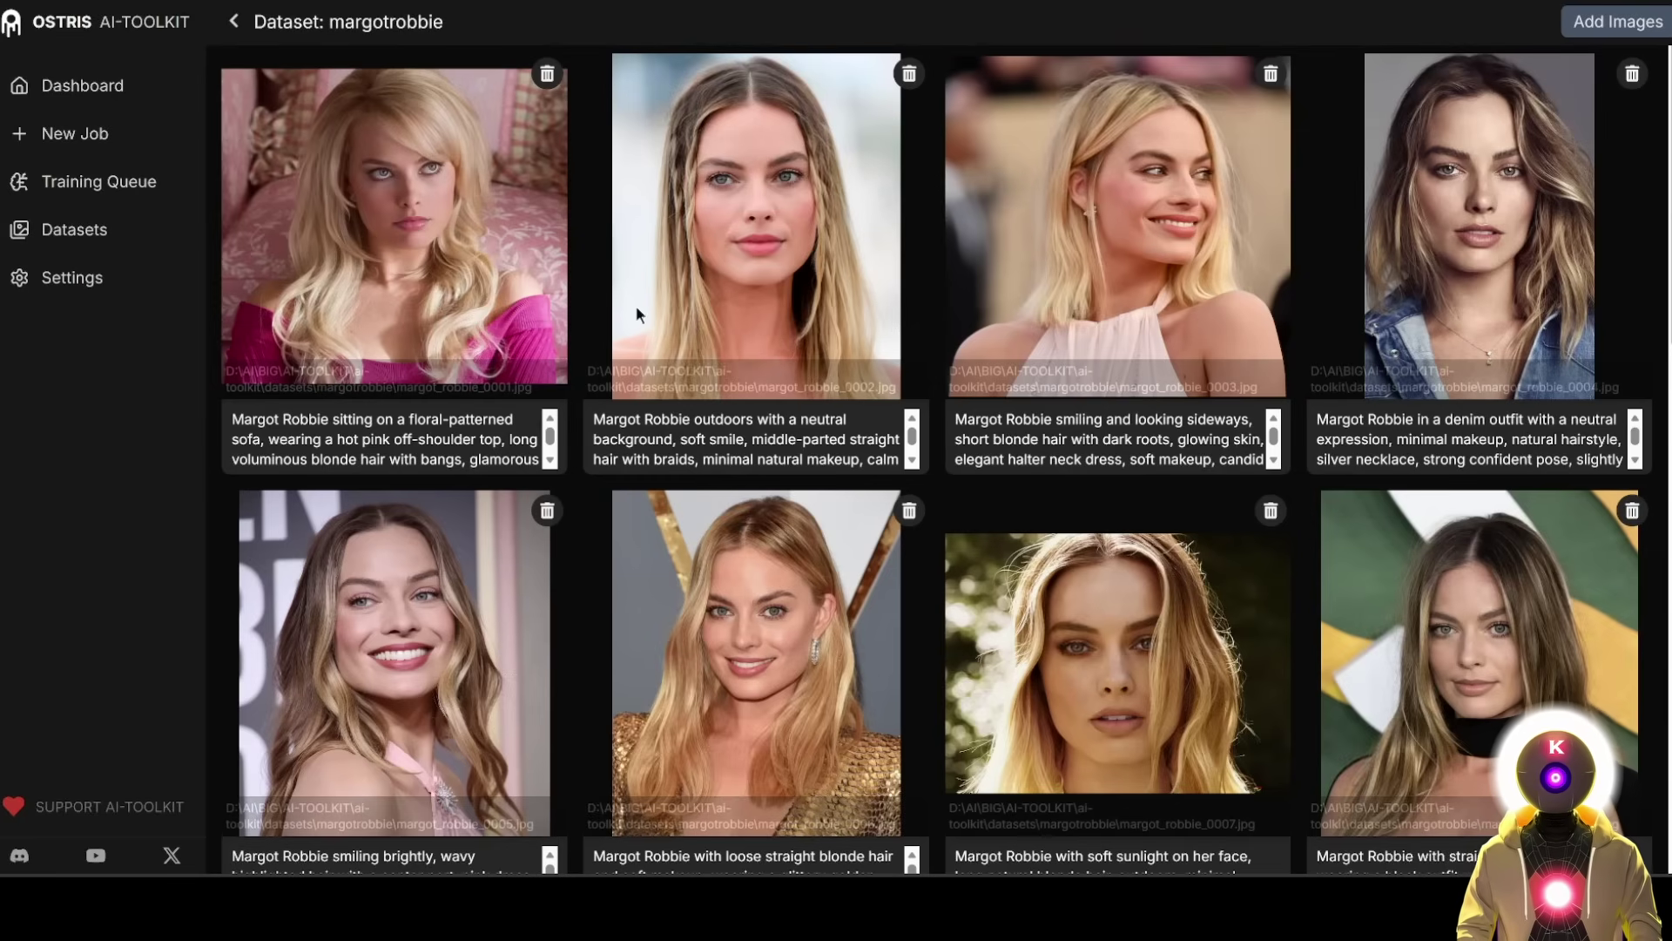
Review the captions across the dataset and copy the words "Margot Robbie" from the first image's caption
left_click_drag(332, 427, 234, 427)
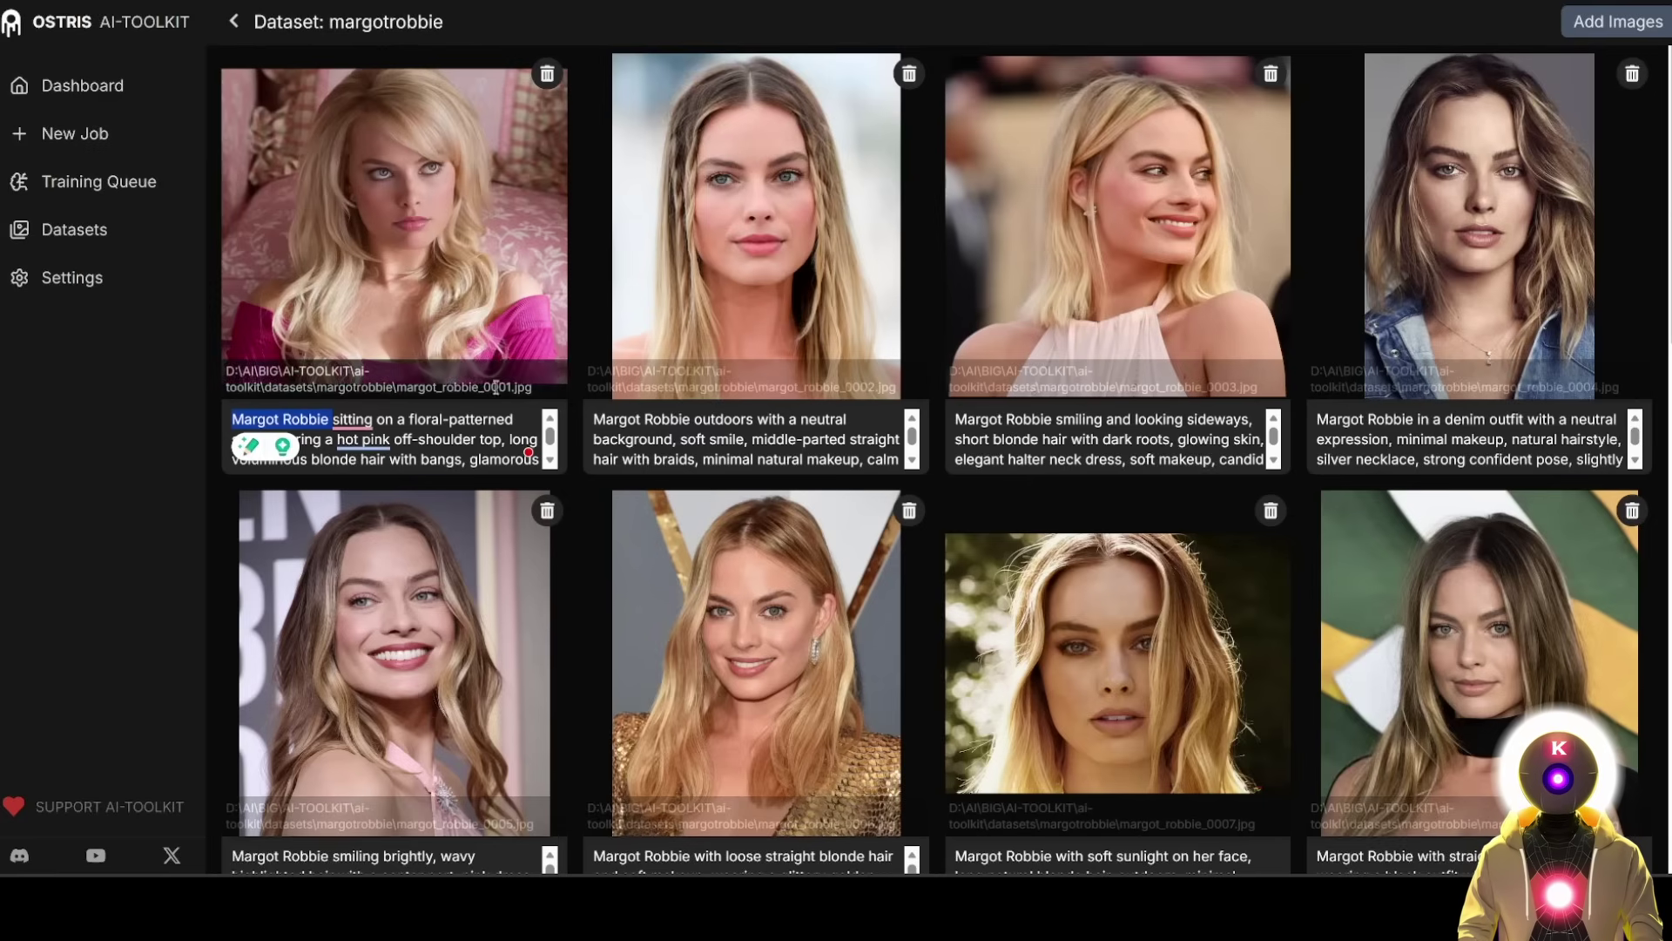
left_click(458, 419)
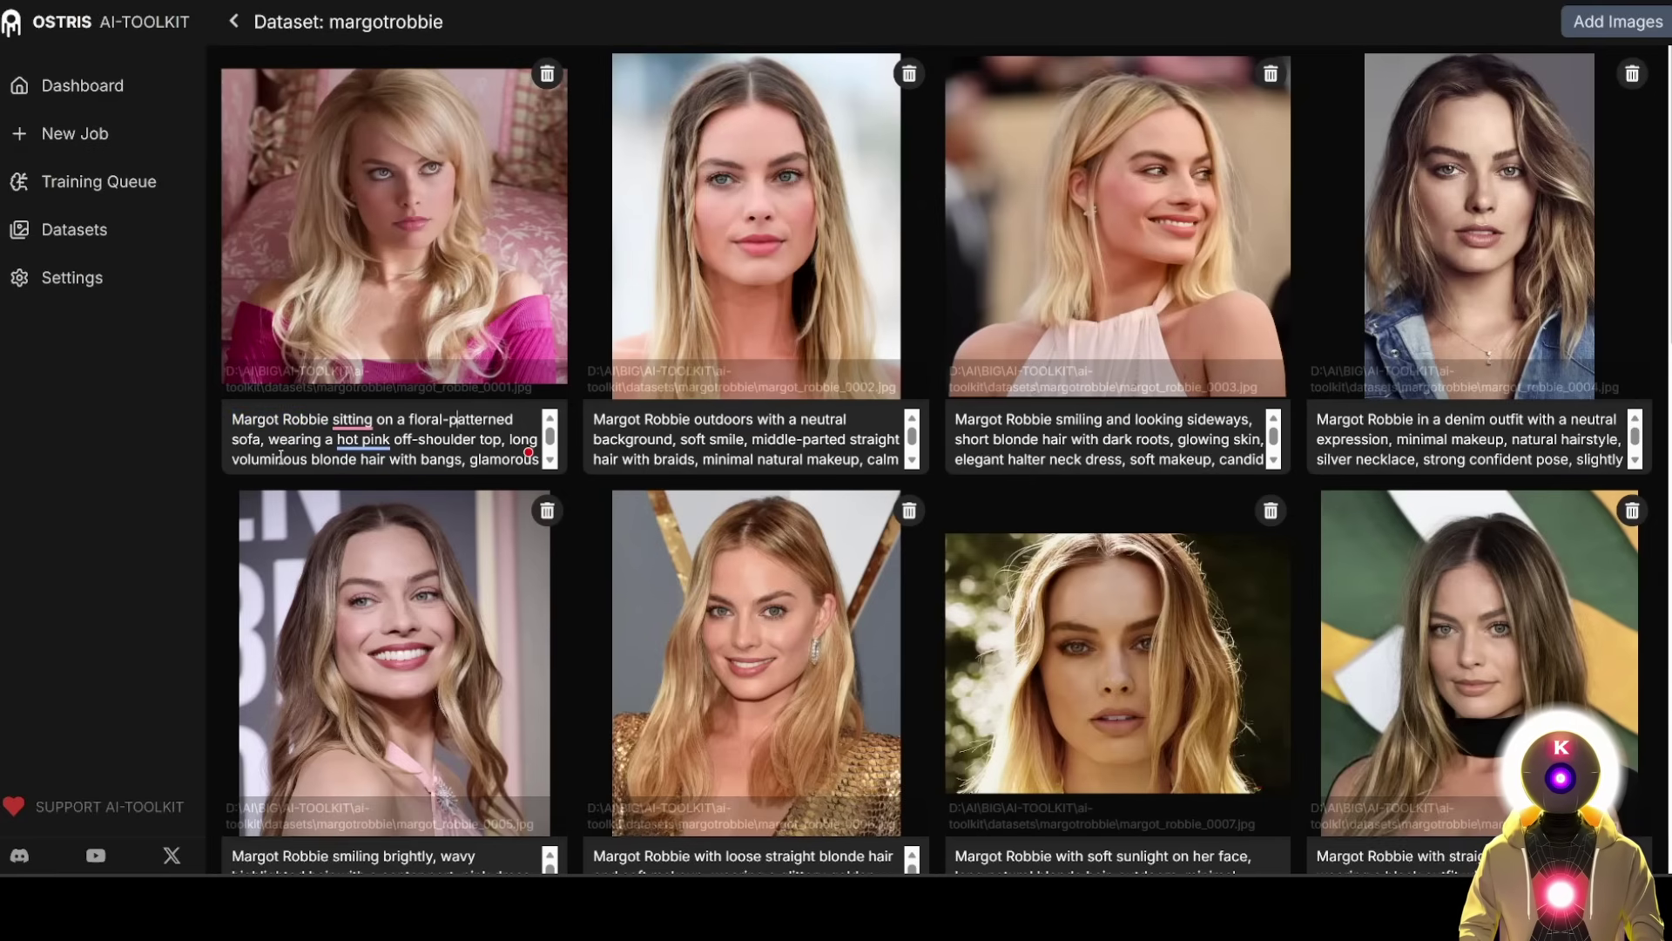
scroll(987, 483, "down", 8)
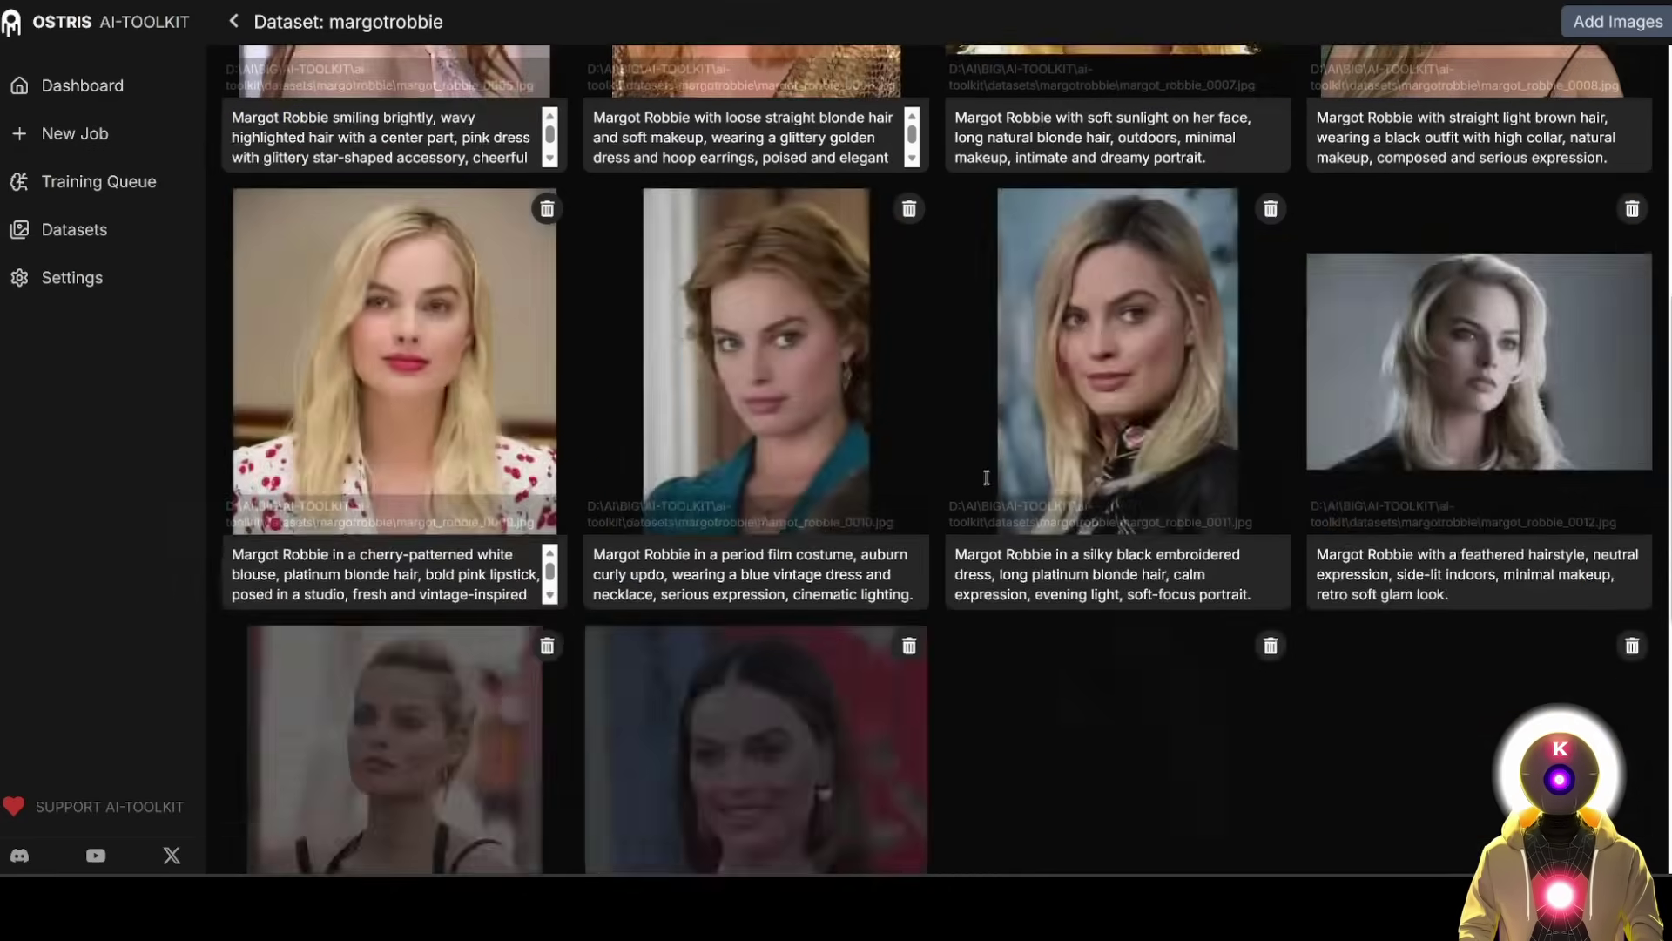
scroll(987, 483, "down", 8)
scroll(427, 381, "up", 16)
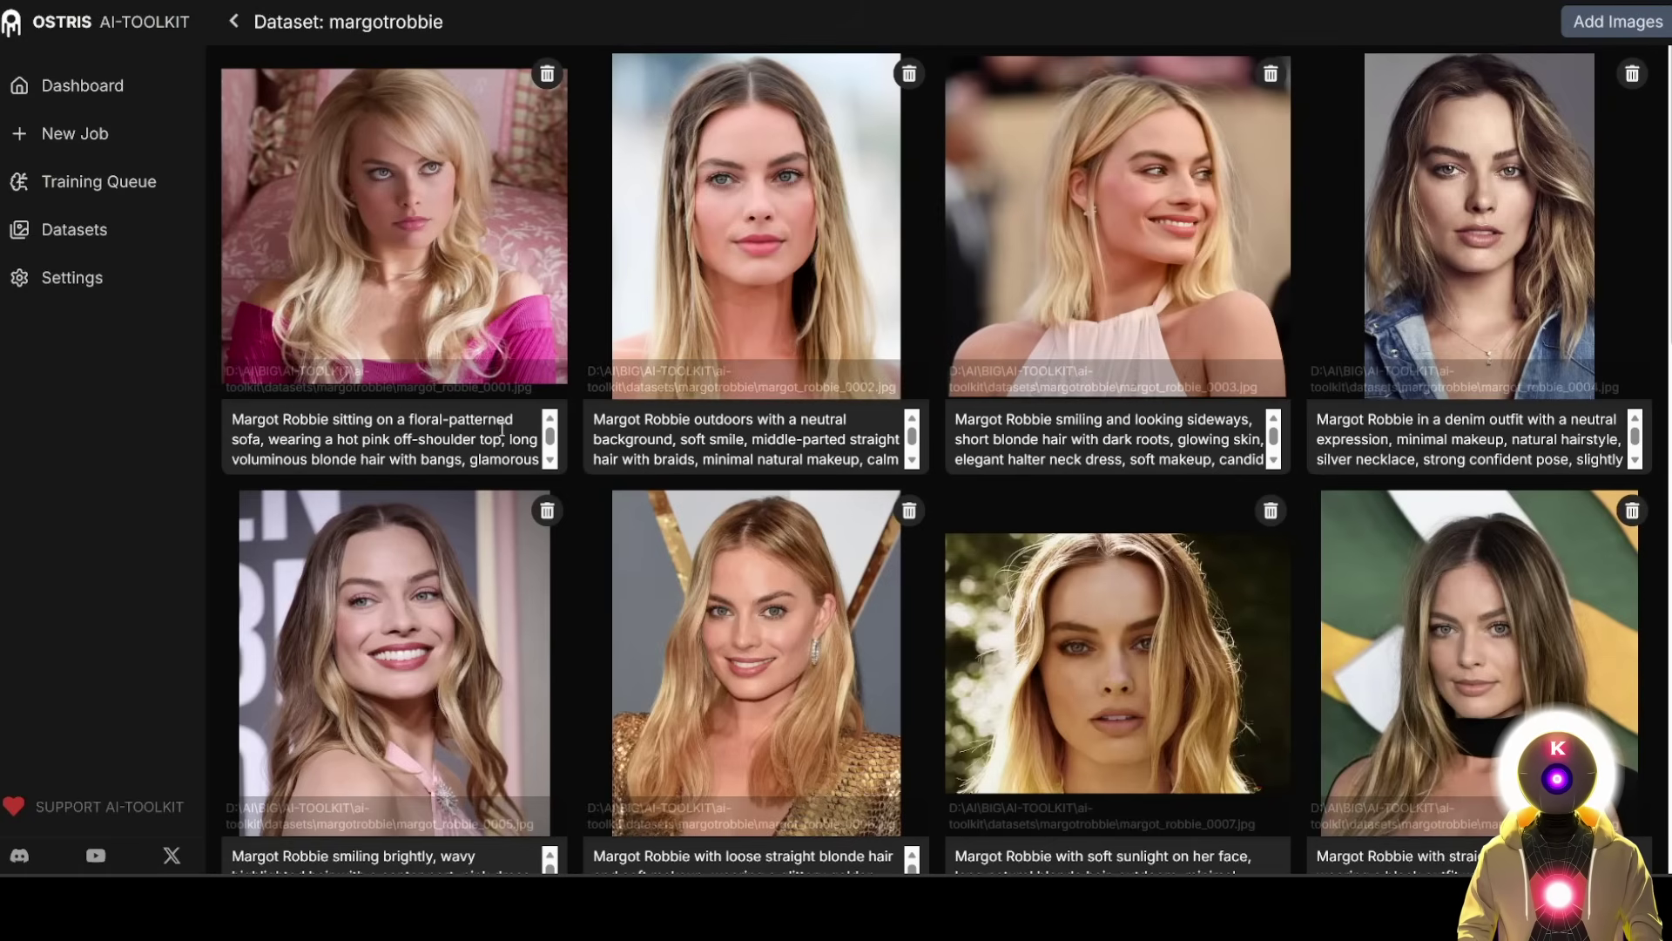
left_click_drag(329, 424, 232, 421)
key("ctrl+c")
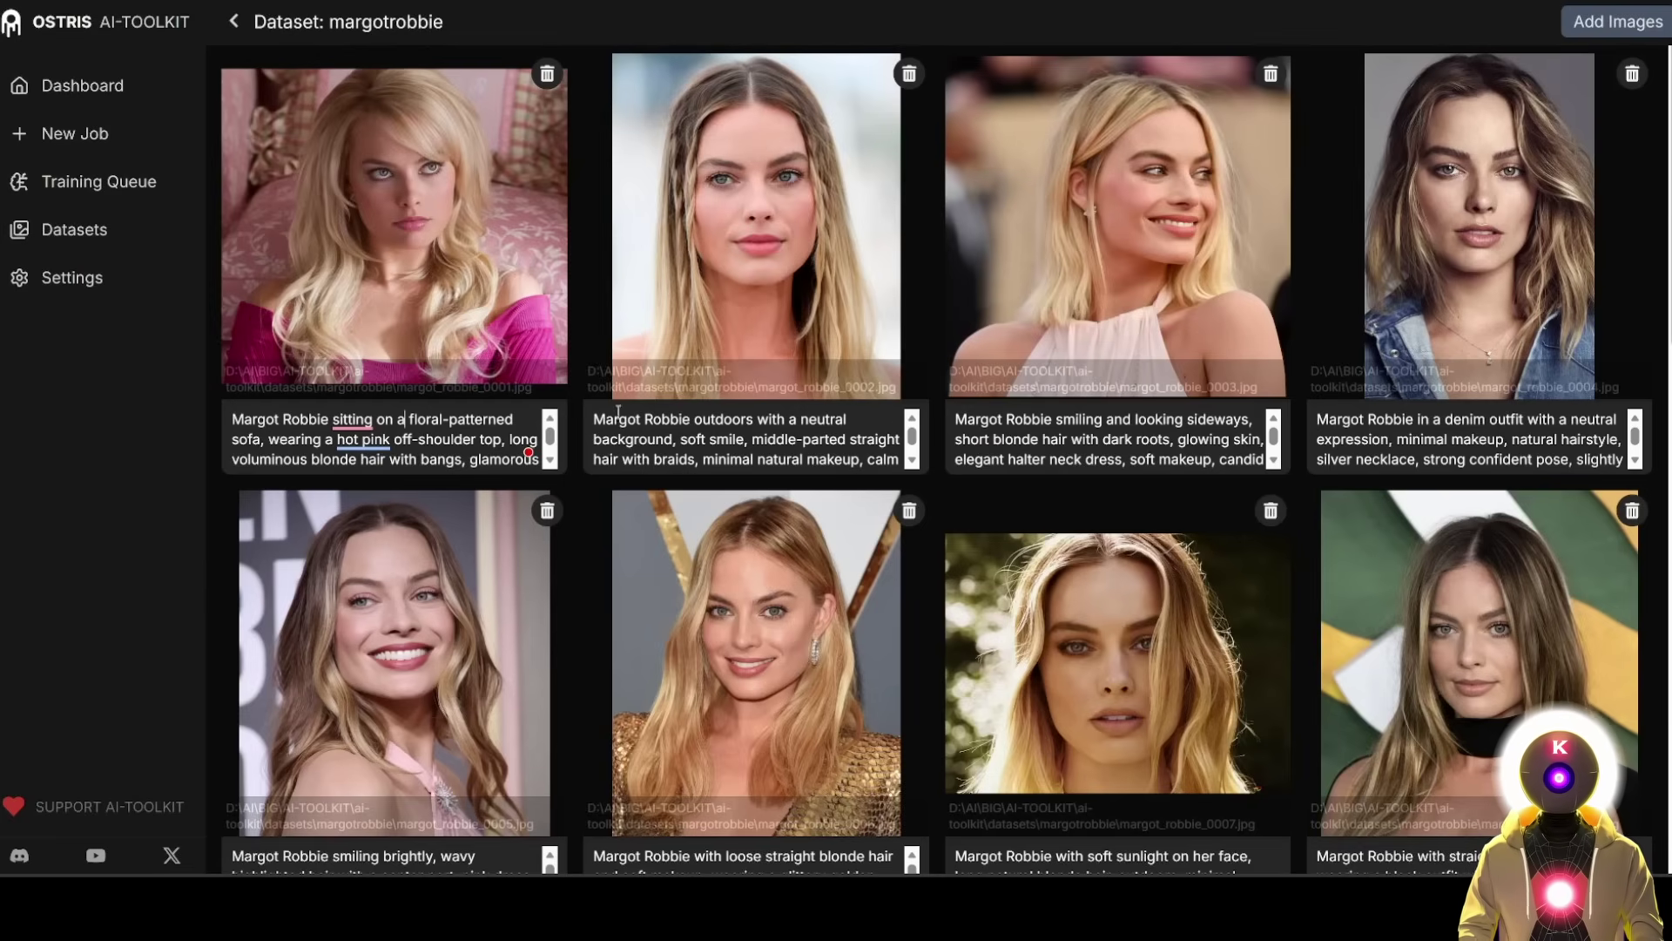
Start a new training job named margot-robbie-zit with the trigger word "Margot Robbie"
left_click(98, 132)
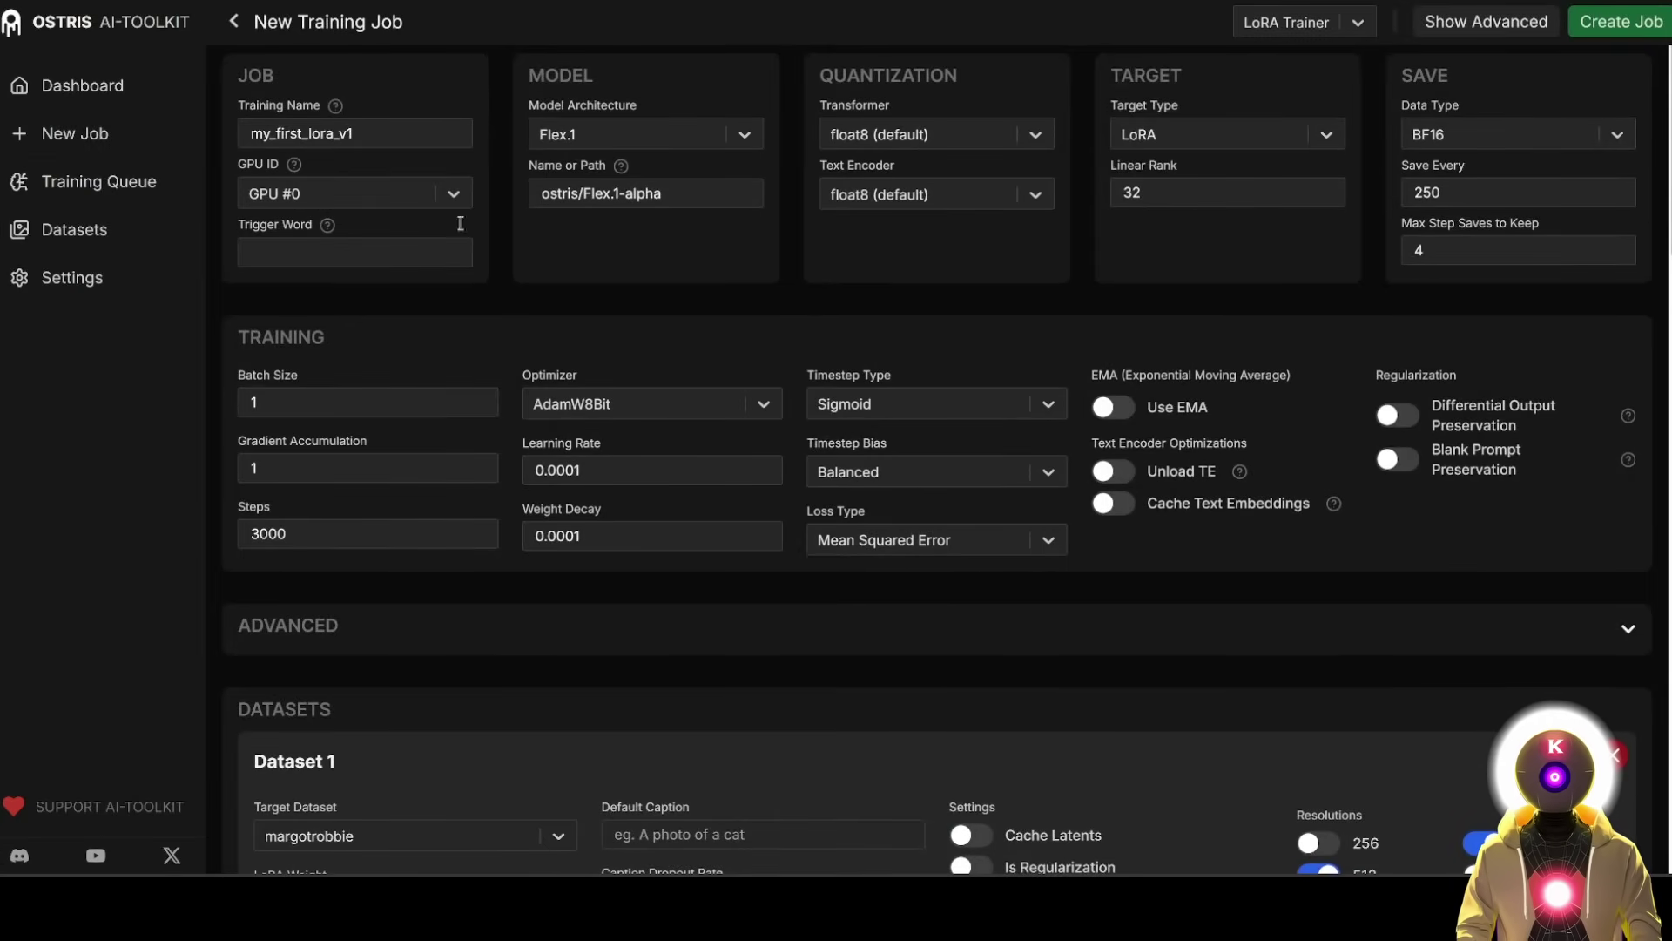
scroll(958, 275, "down", 5)
scroll(1010, 237, "down", 10)
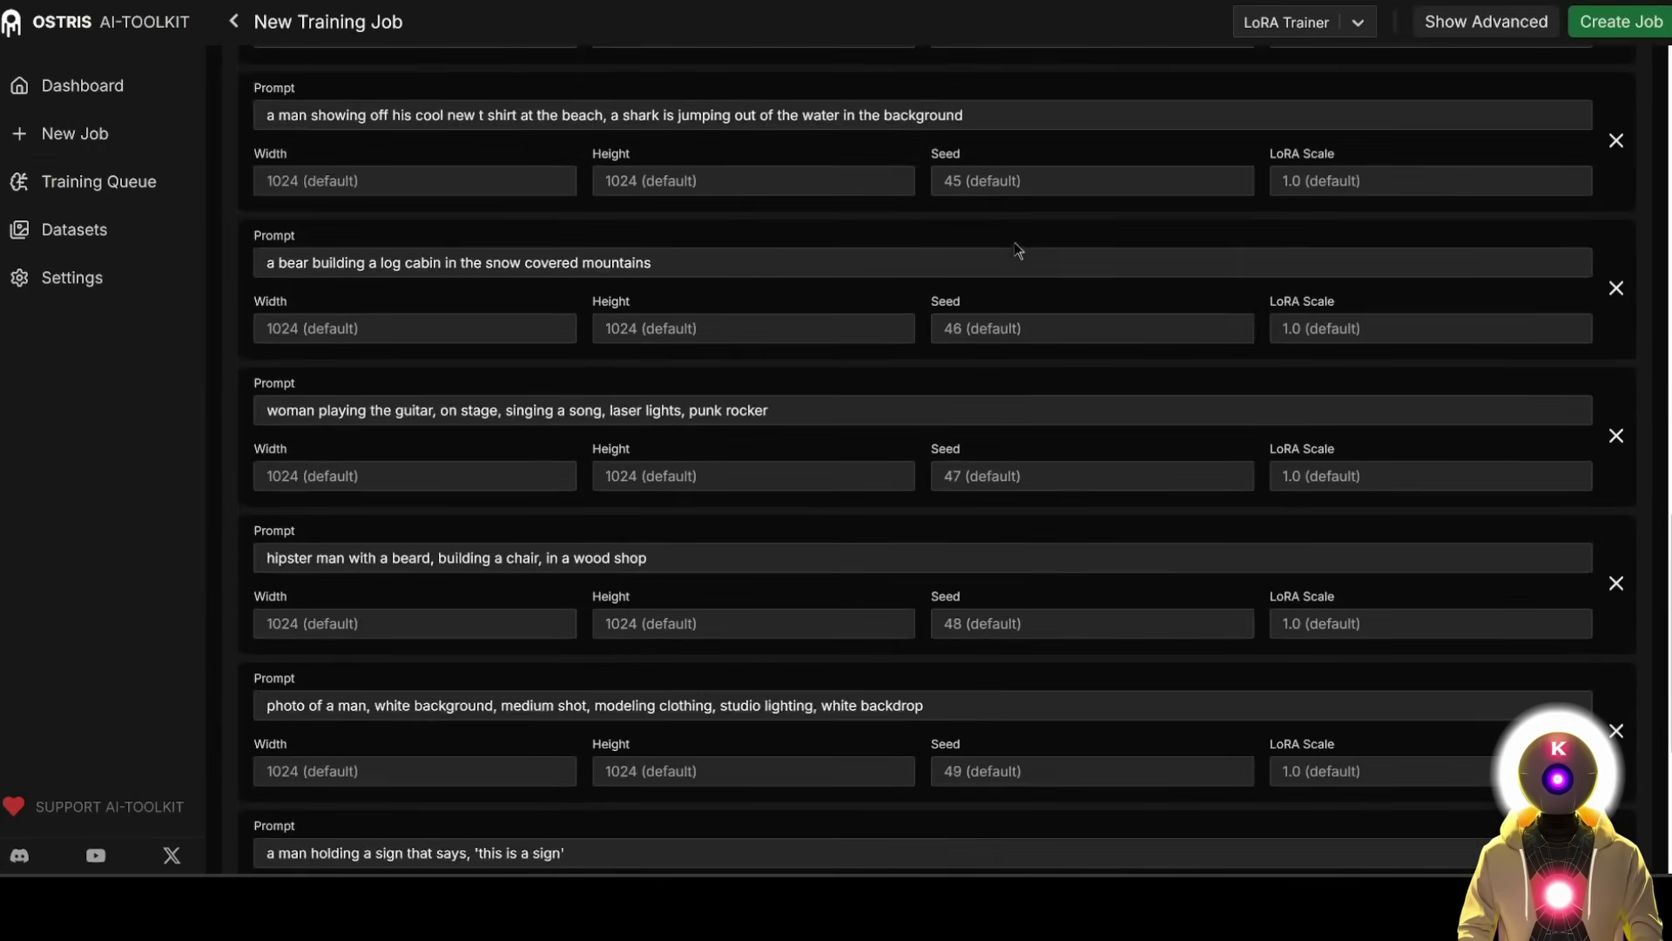
scroll(1025, 257, "up", 15)
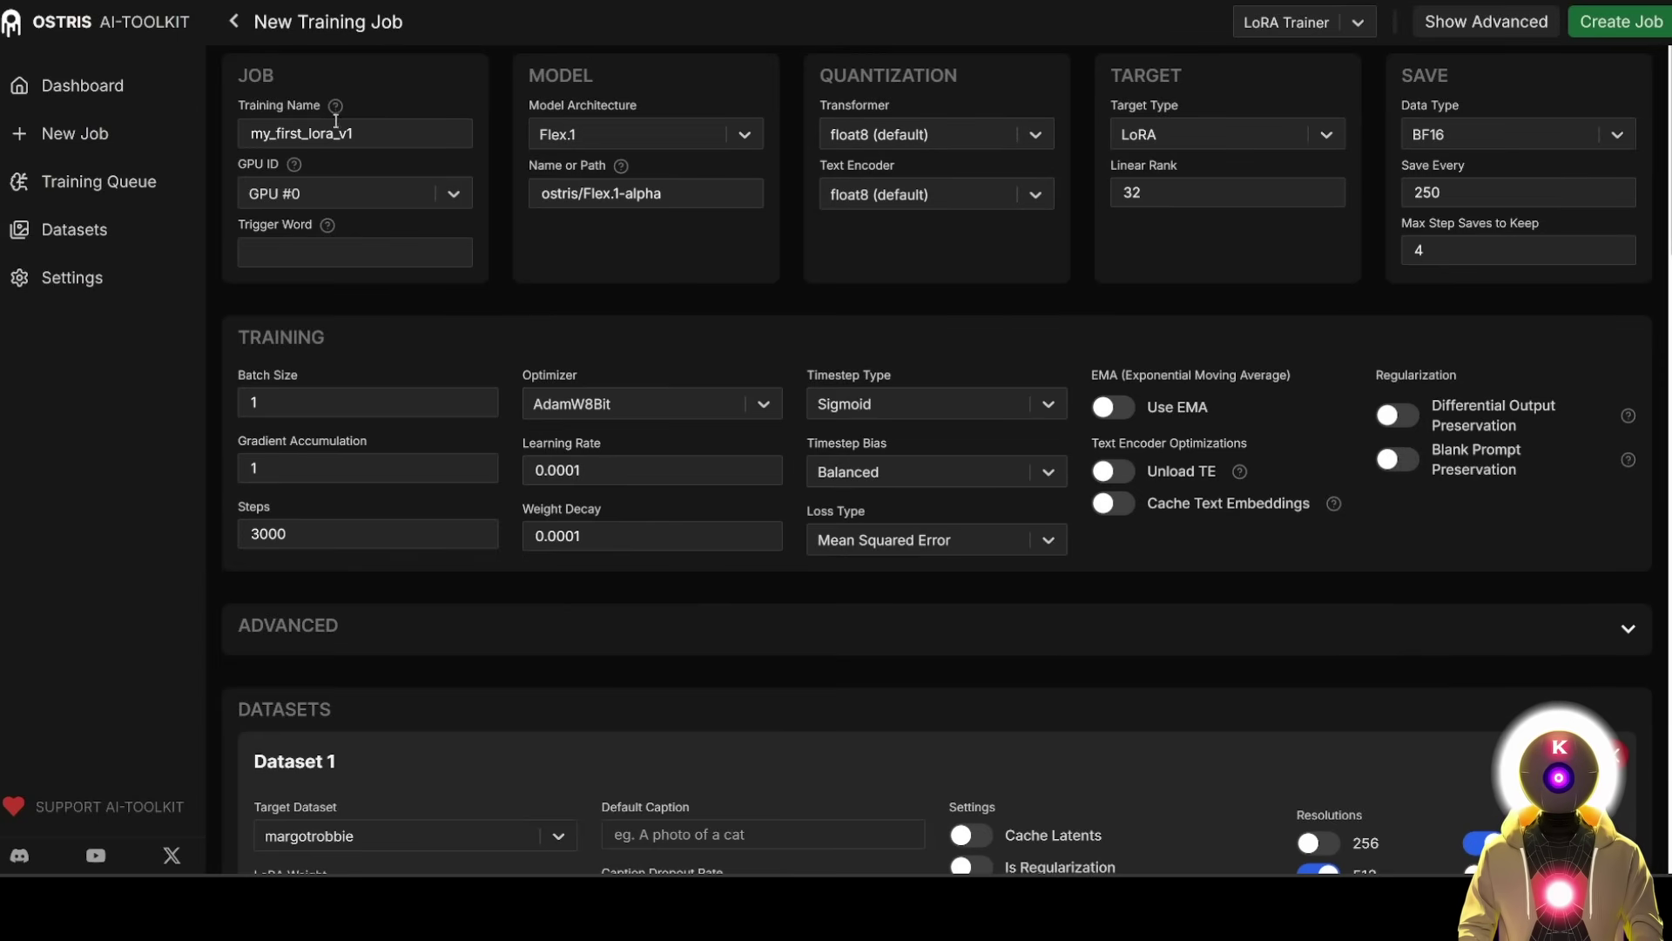
double_click(369, 134)
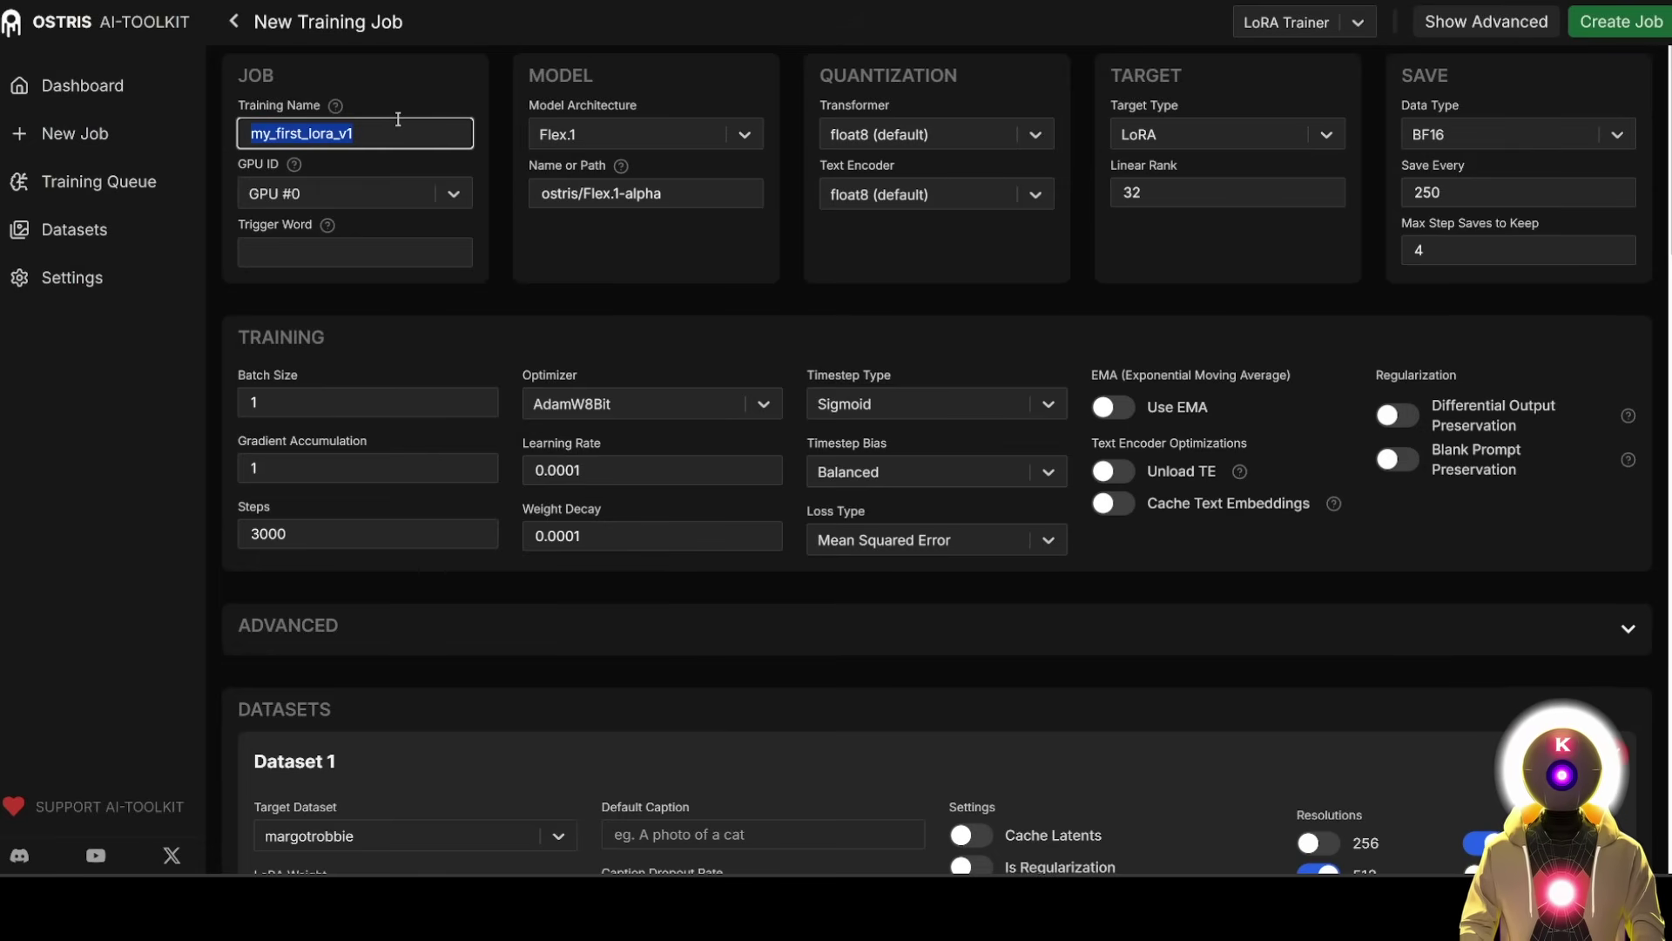
type("margot-robbie-zit")
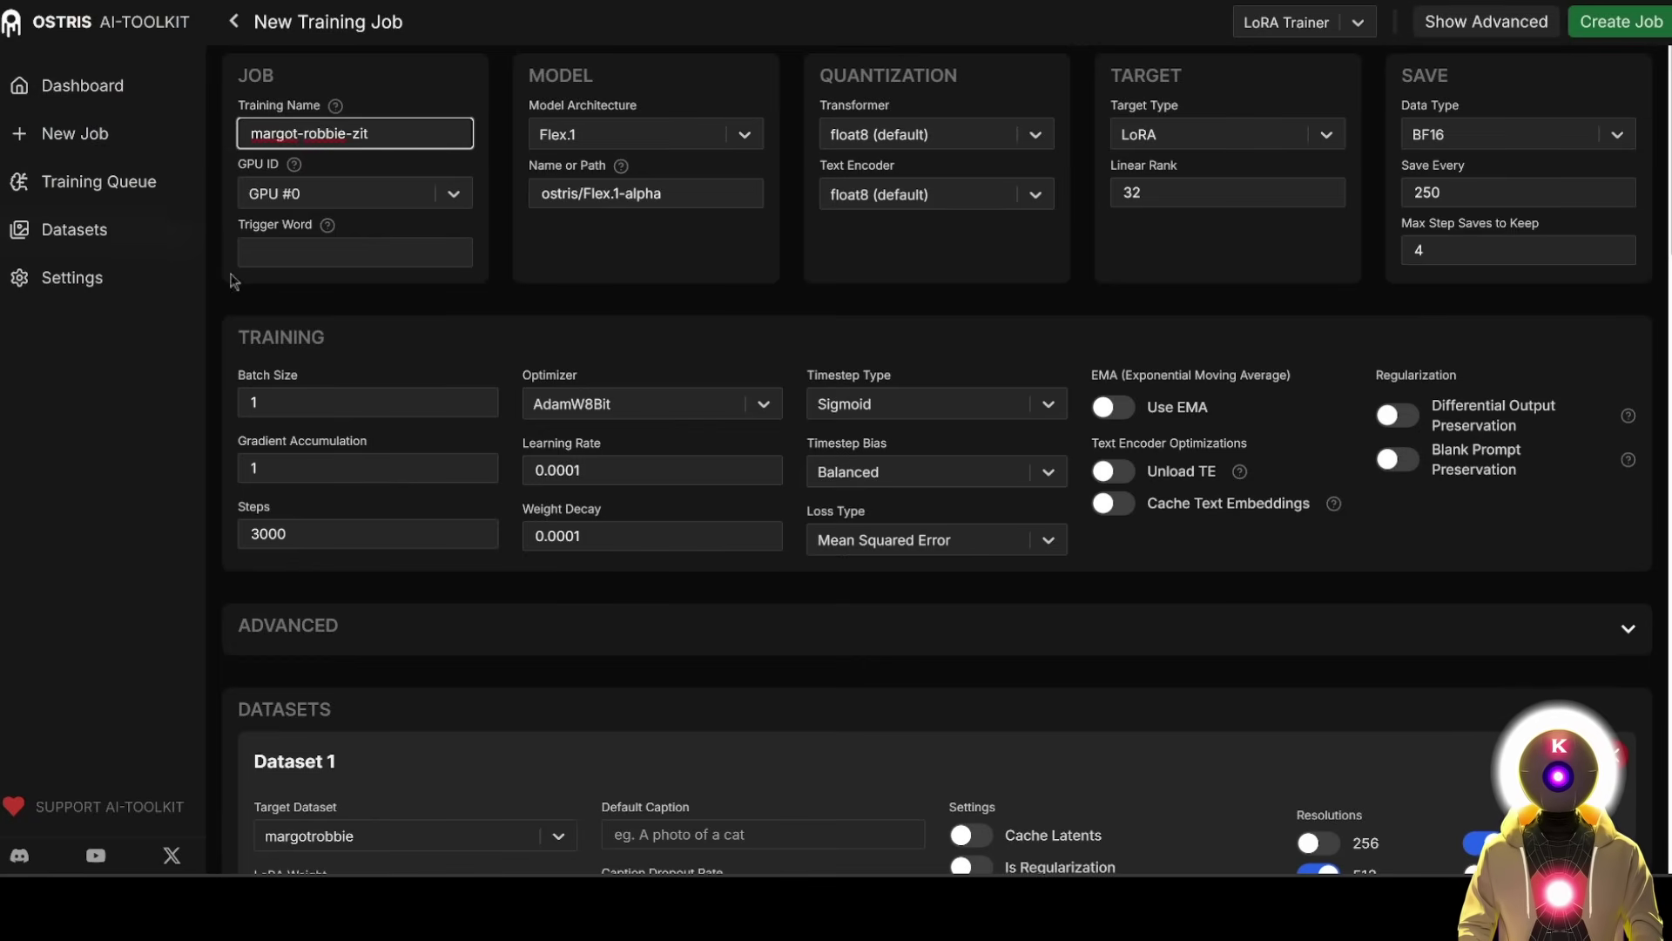
left_click(311, 258)
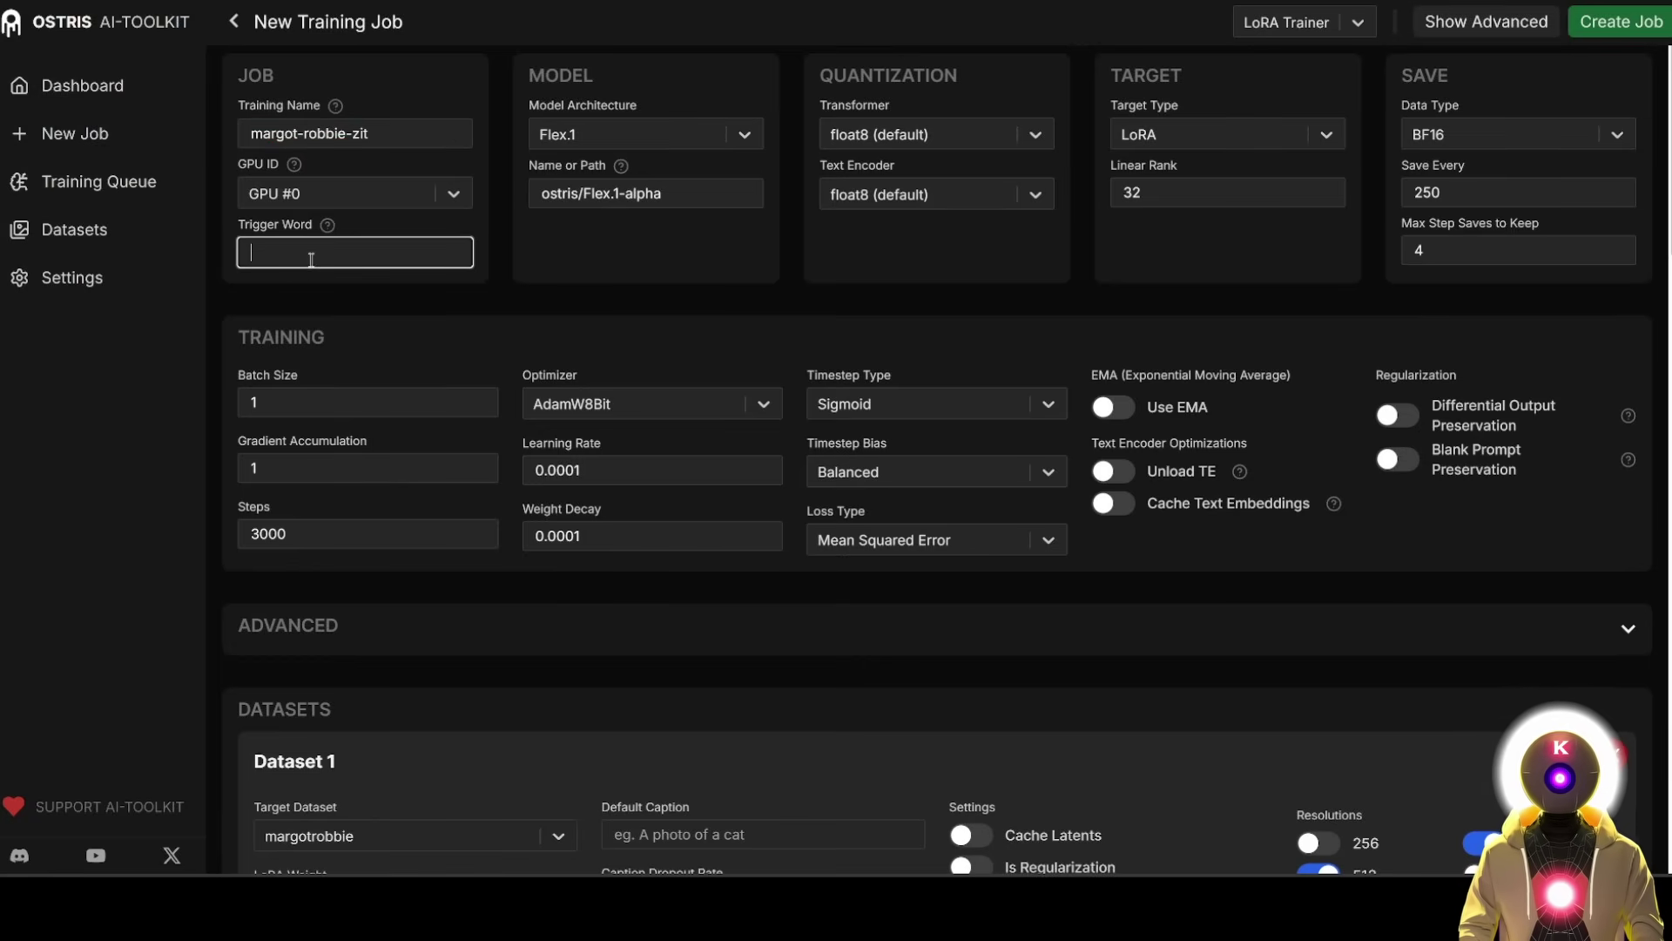
key("ctrl+v")
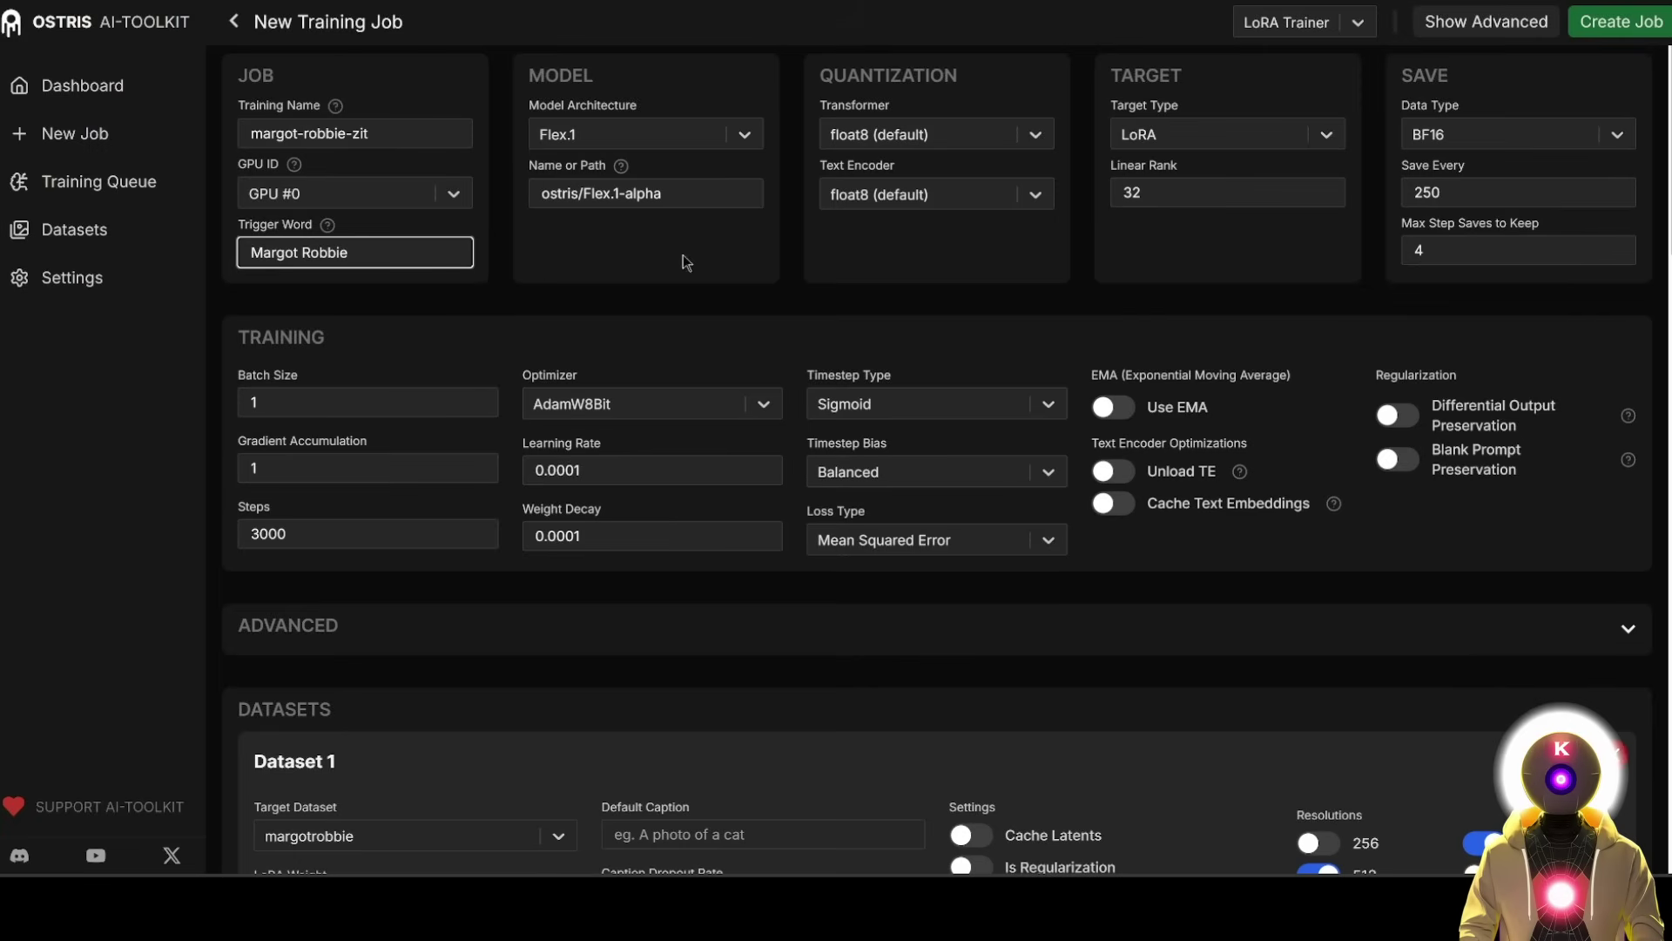
Set the model architecture to Z-Image Turbo (w/ Training Adapter) and inspect the end of the training adapter path
left_click(745, 137)
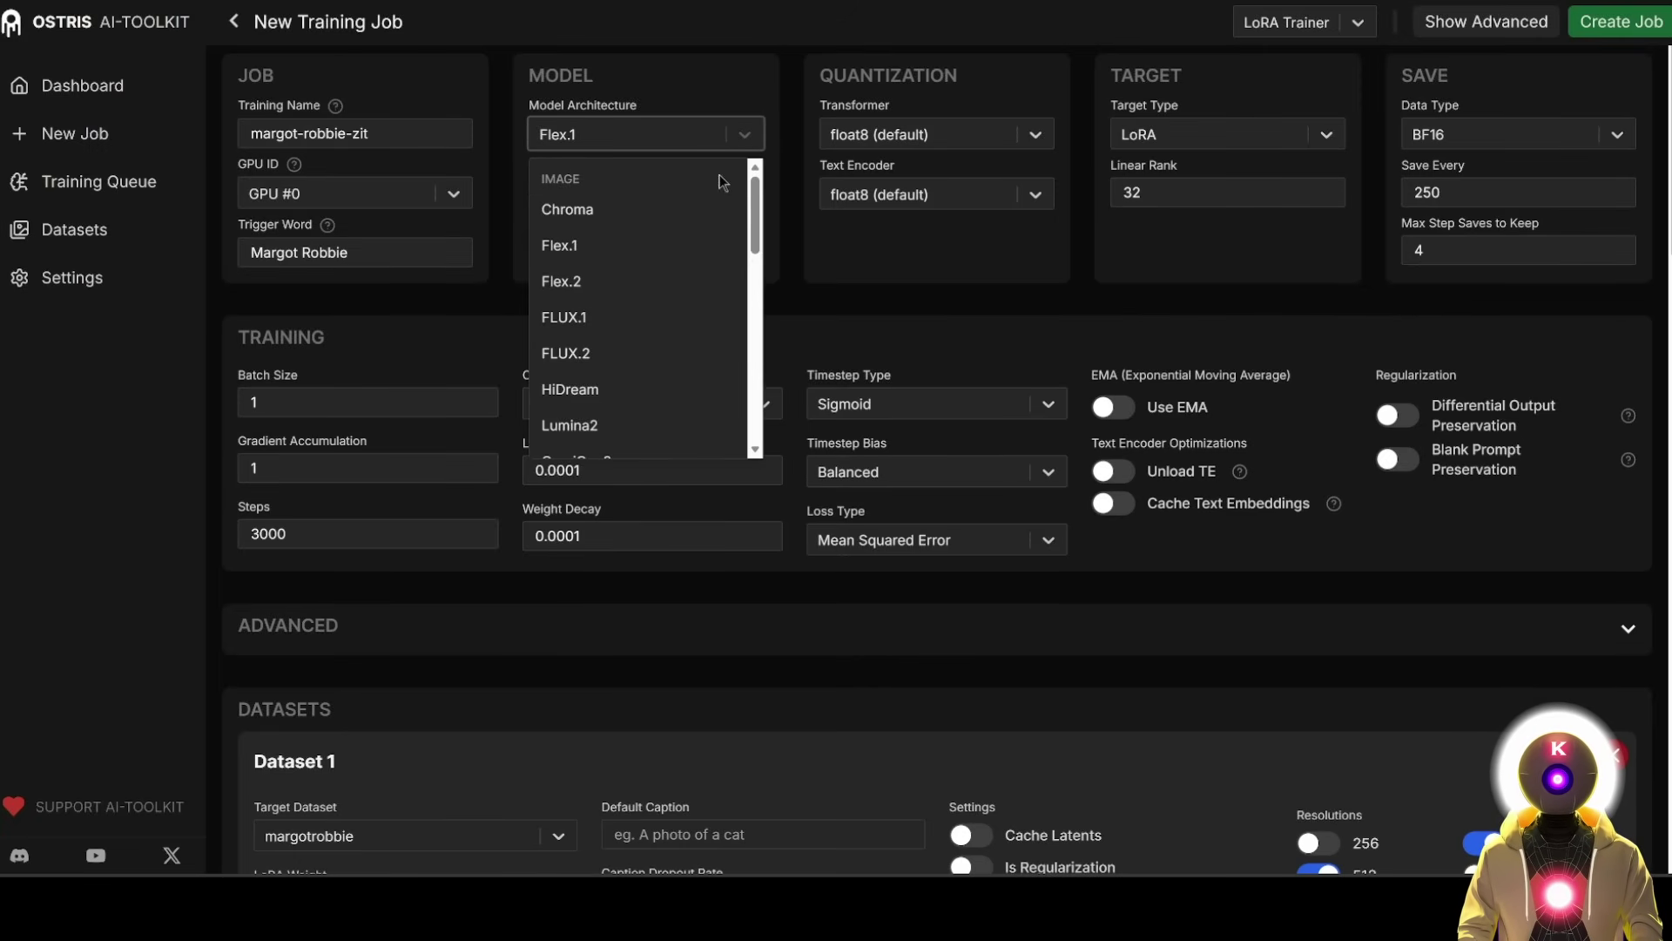
scroll(706, 198, "down", 3)
scroll(714, 213, "down", 1)
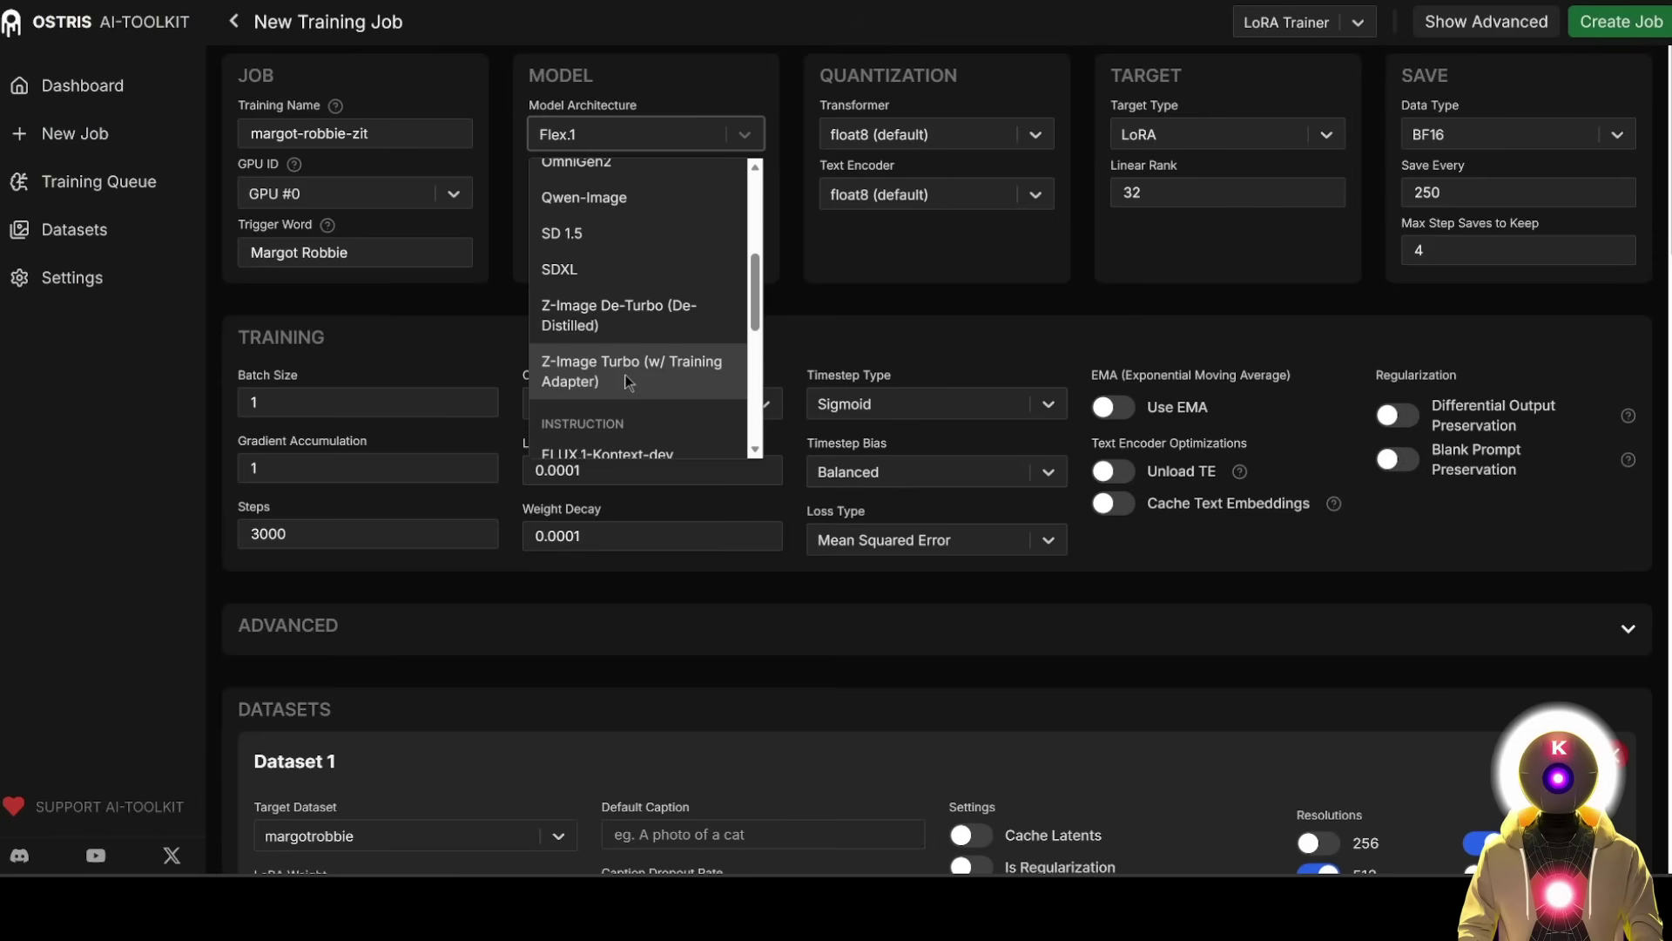
left_click(674, 371)
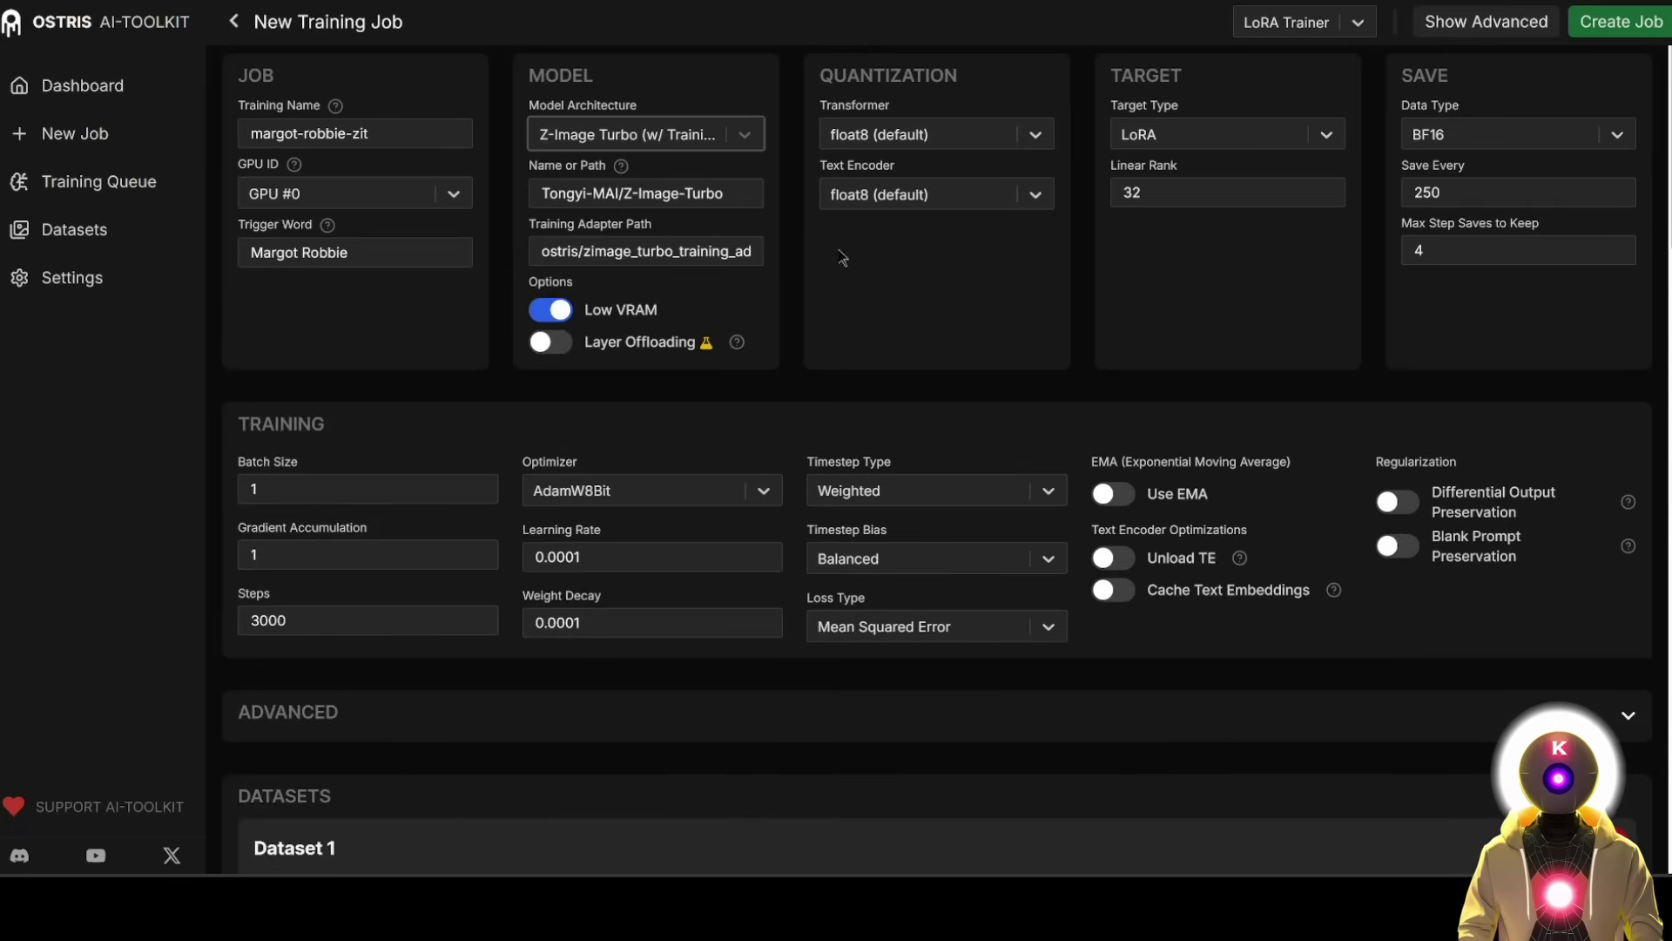
left_click_drag(645, 250, 829, 249)
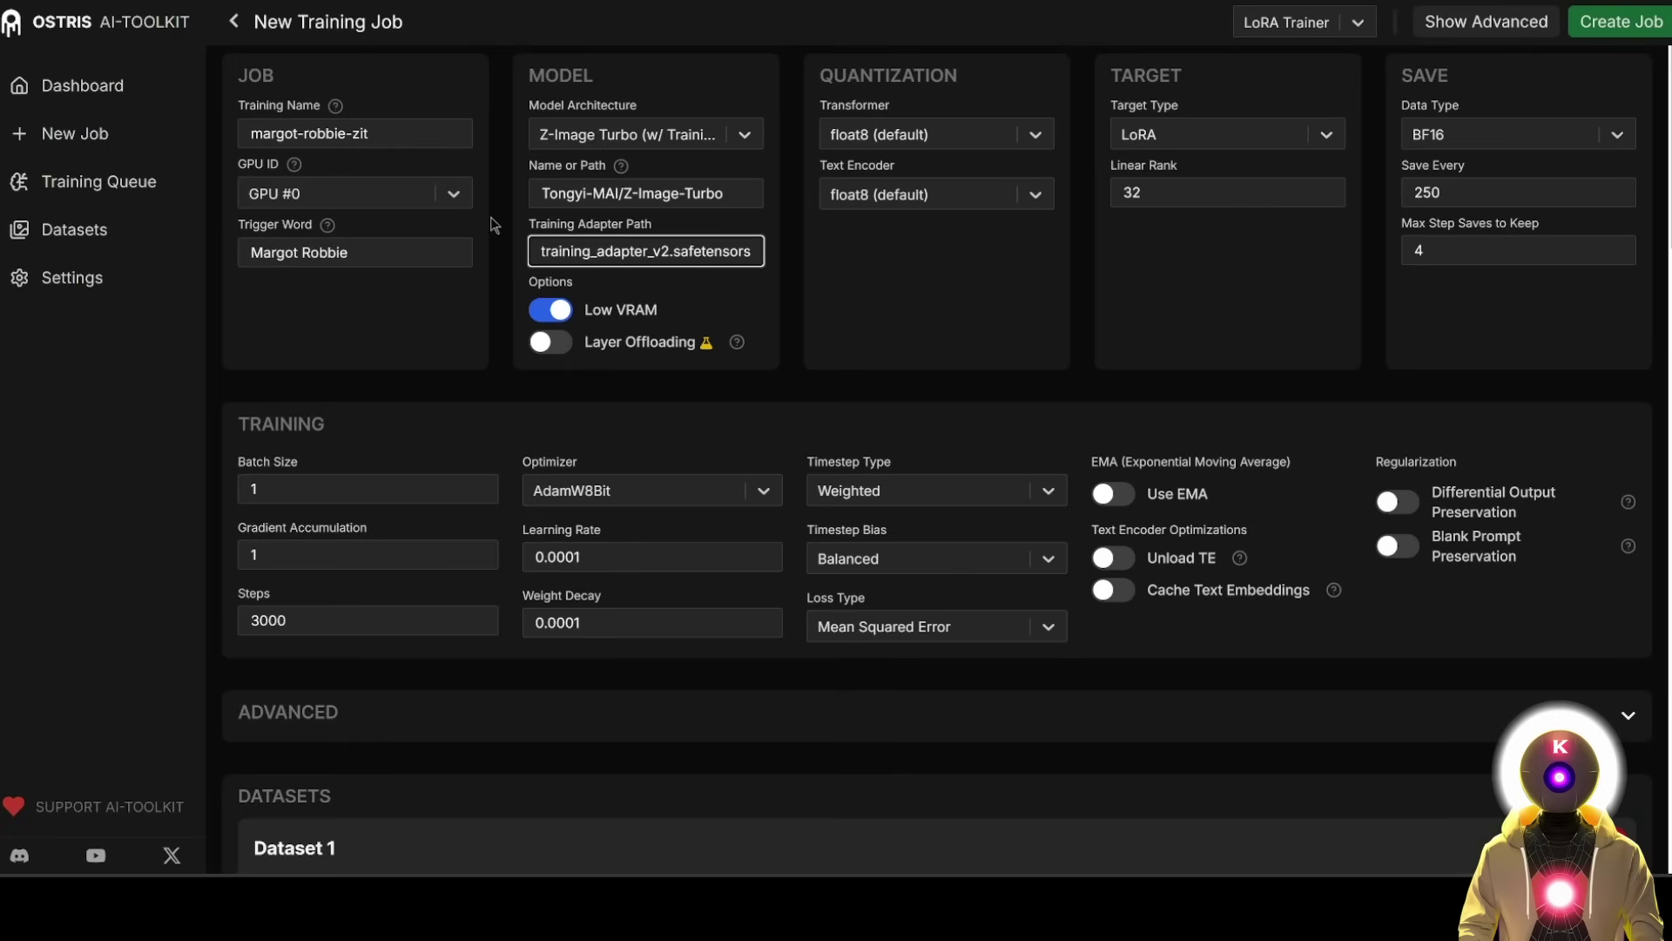
Set the model architecture to Z-Image De-Turbo (De-Distilled)
left_click(736, 138)
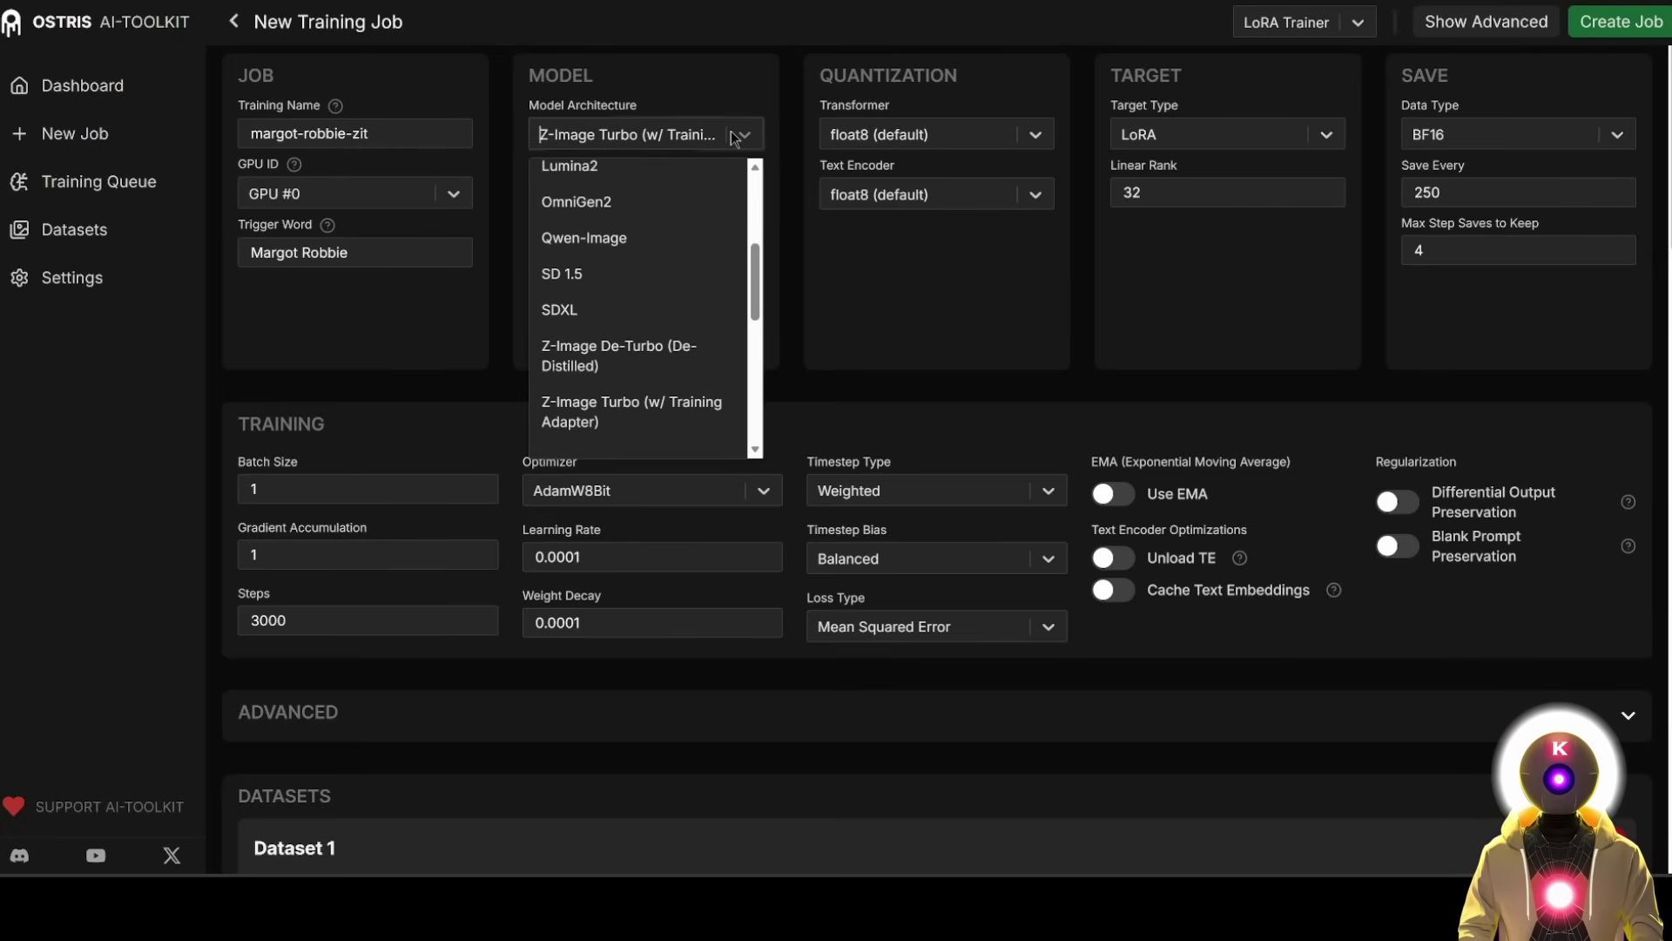
left_click(629, 352)
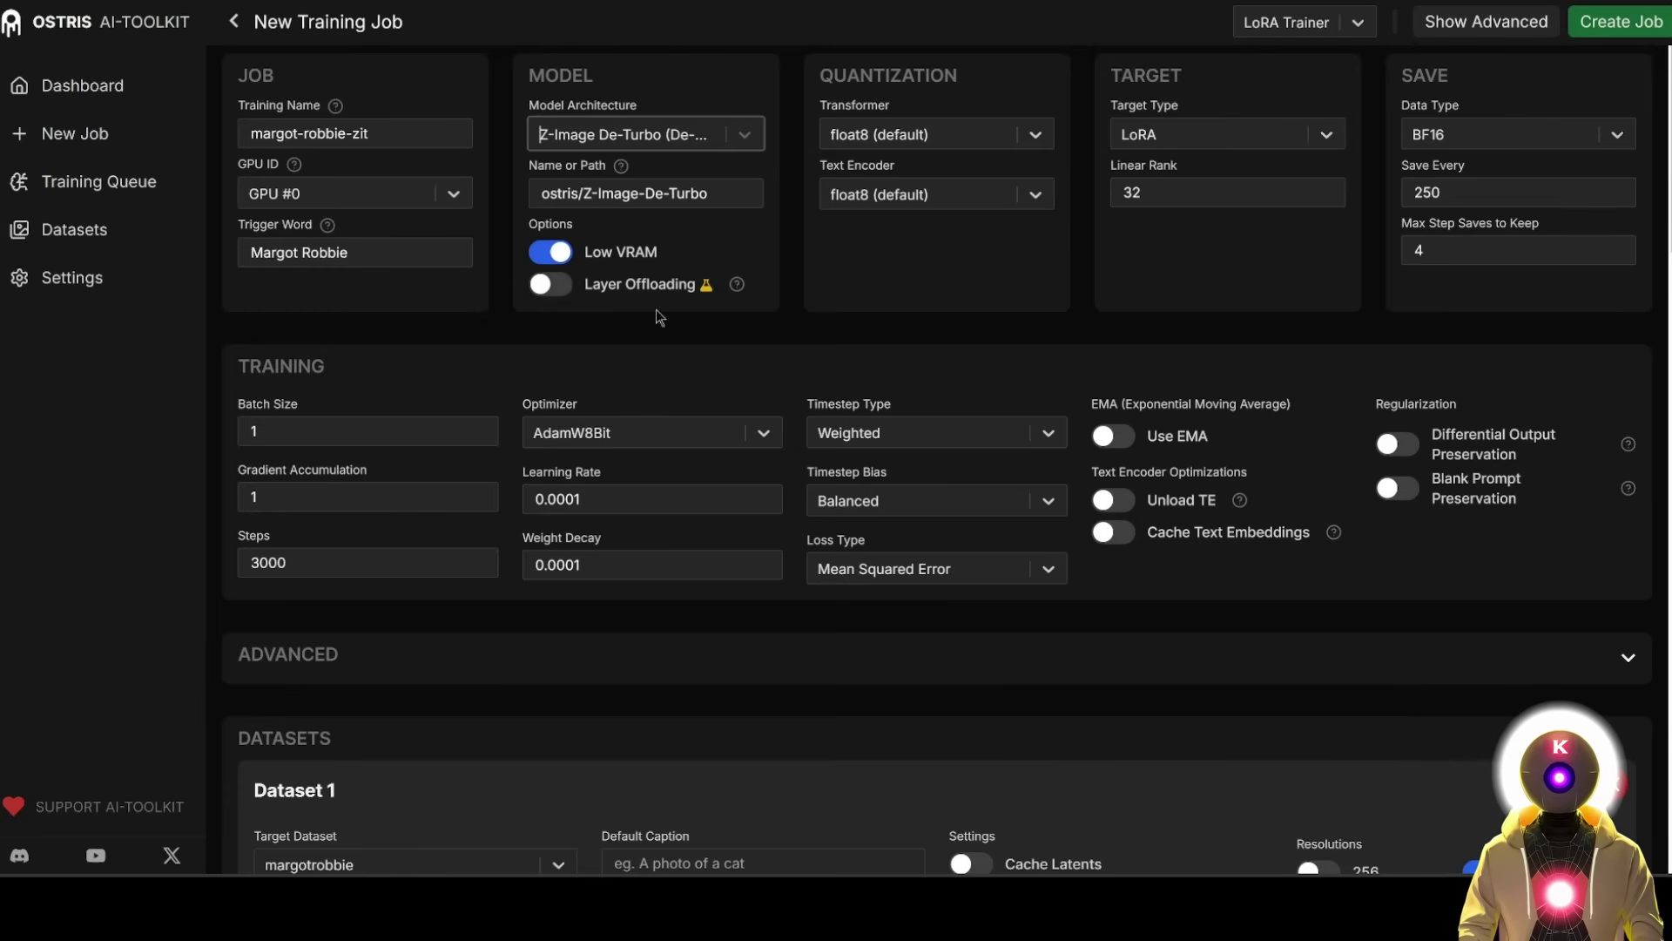
left_click(562, 254)
left_click(561, 258)
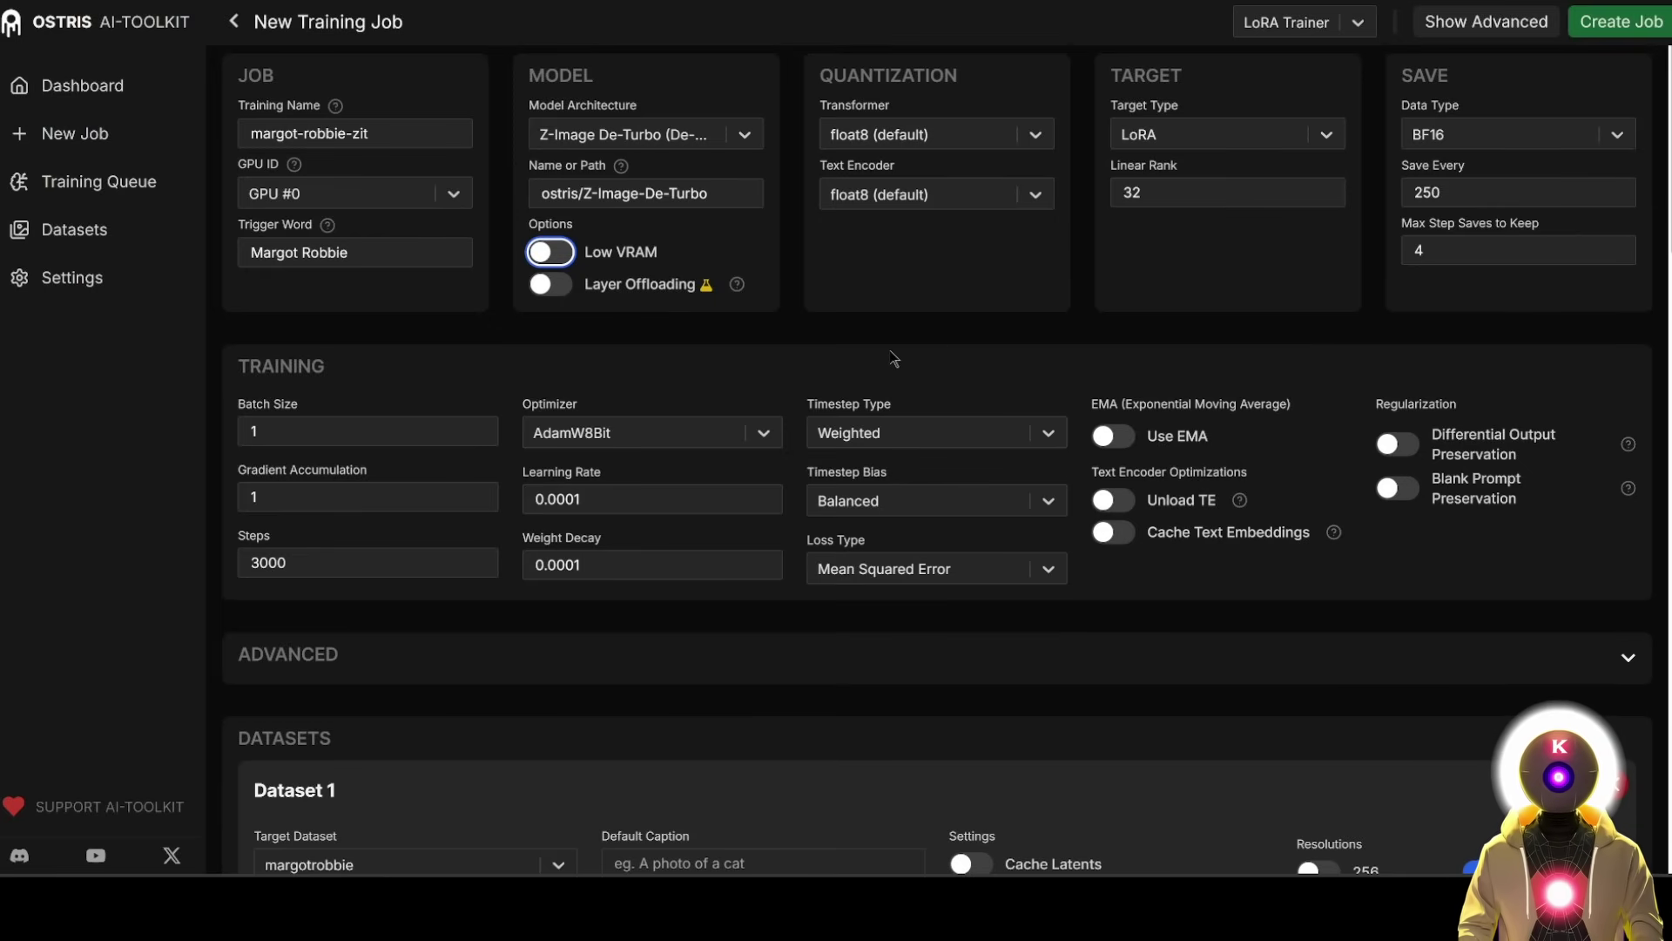
left_click(558, 253)
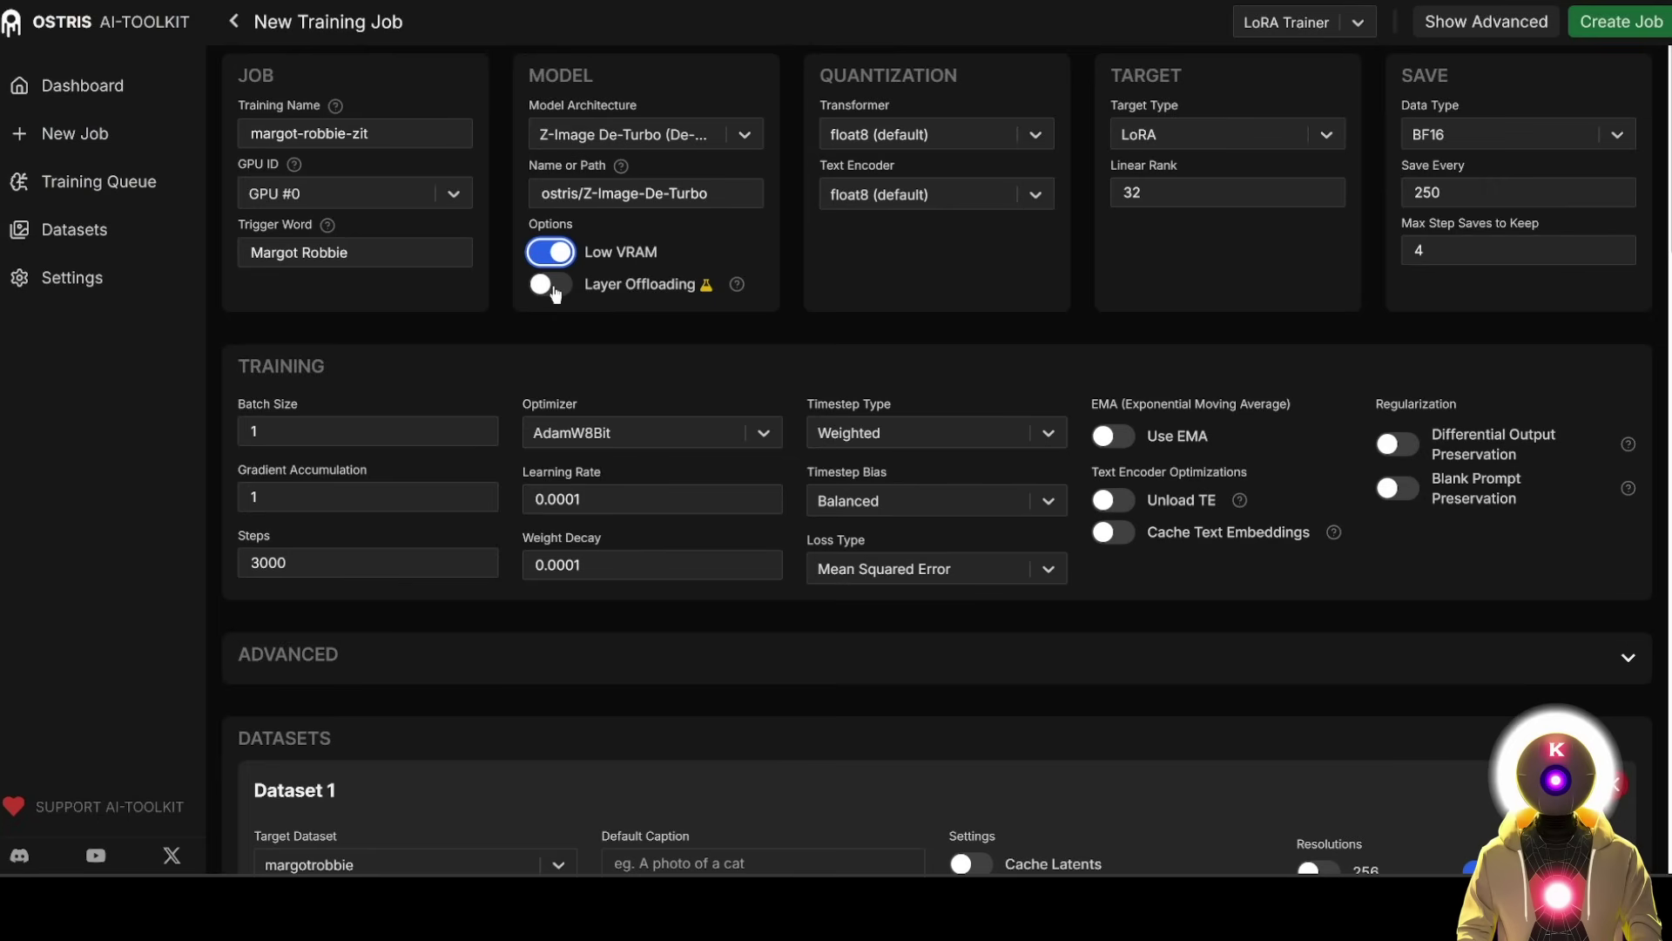
Enable Layer Offloading for the model and set the transformer offload to 0%
left_click(552, 287)
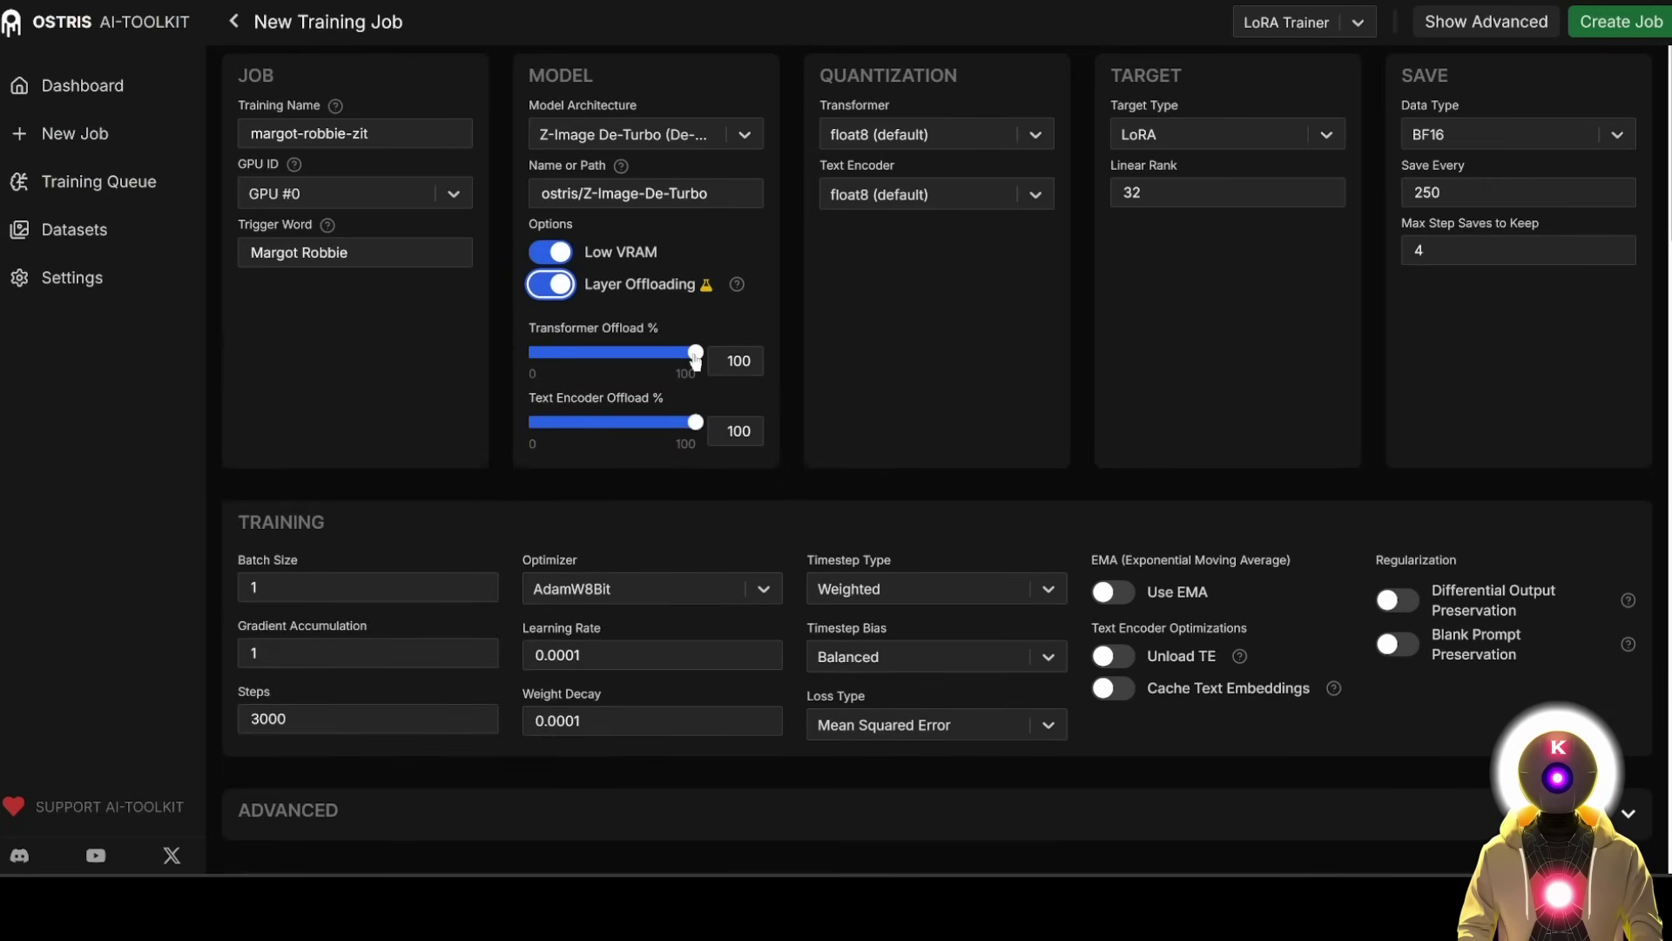
left_click_drag(696, 361, 527, 360)
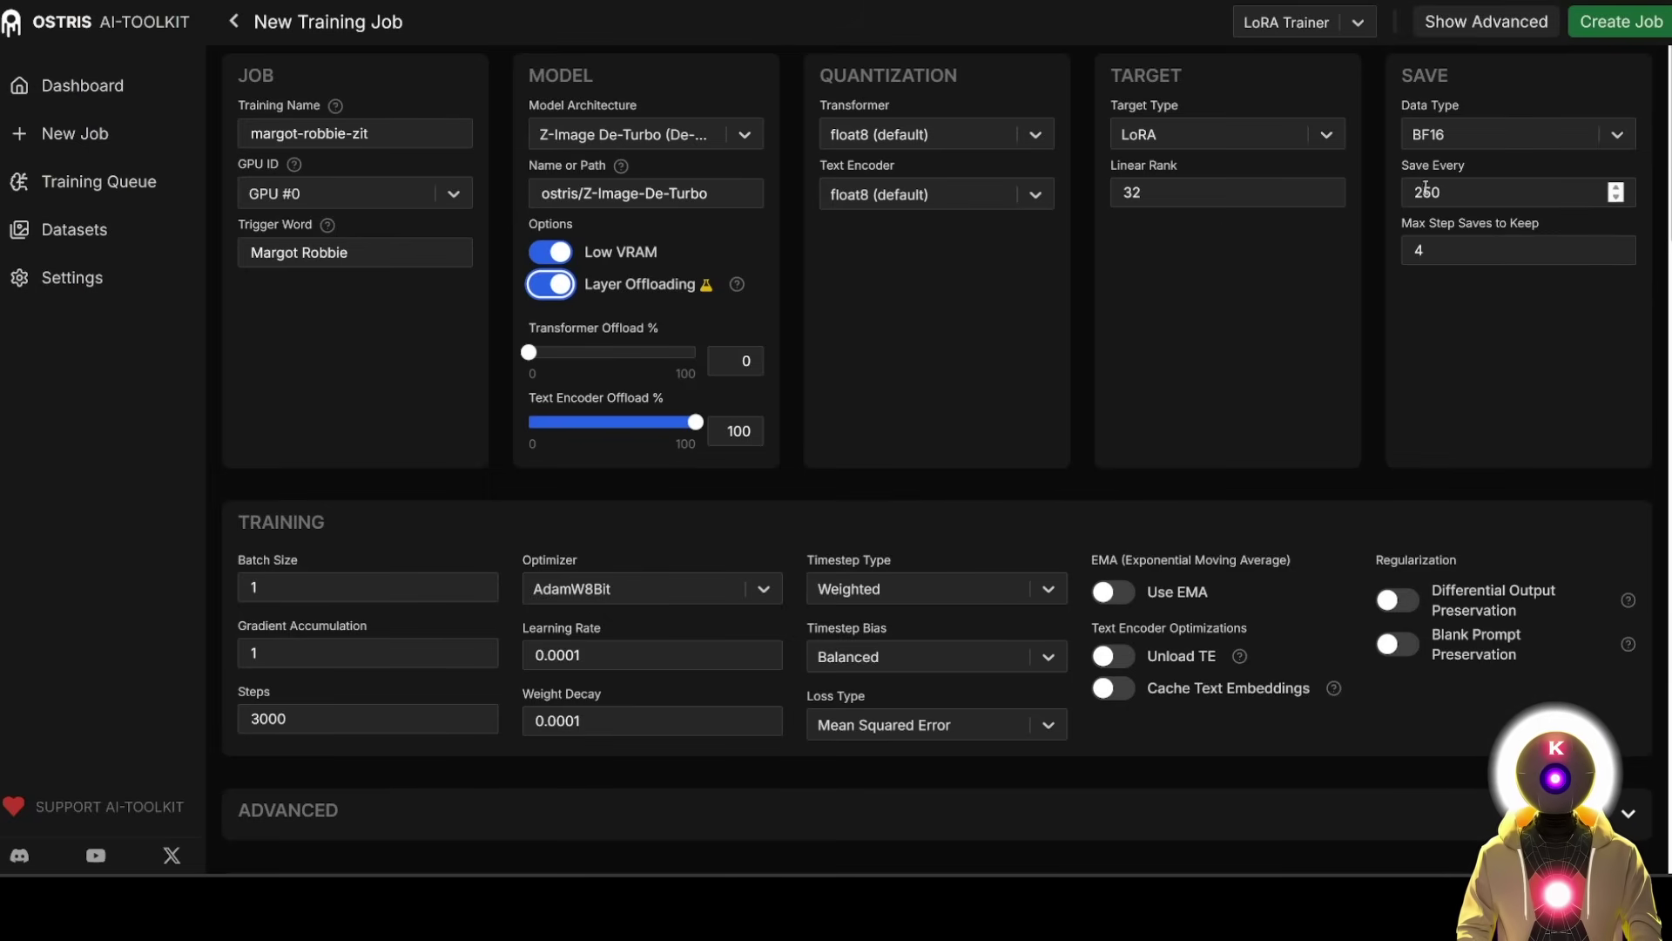
Set the maximum number of step saves to keep to 30
left_click(1472, 251)
key("BackSpace")
type("30")
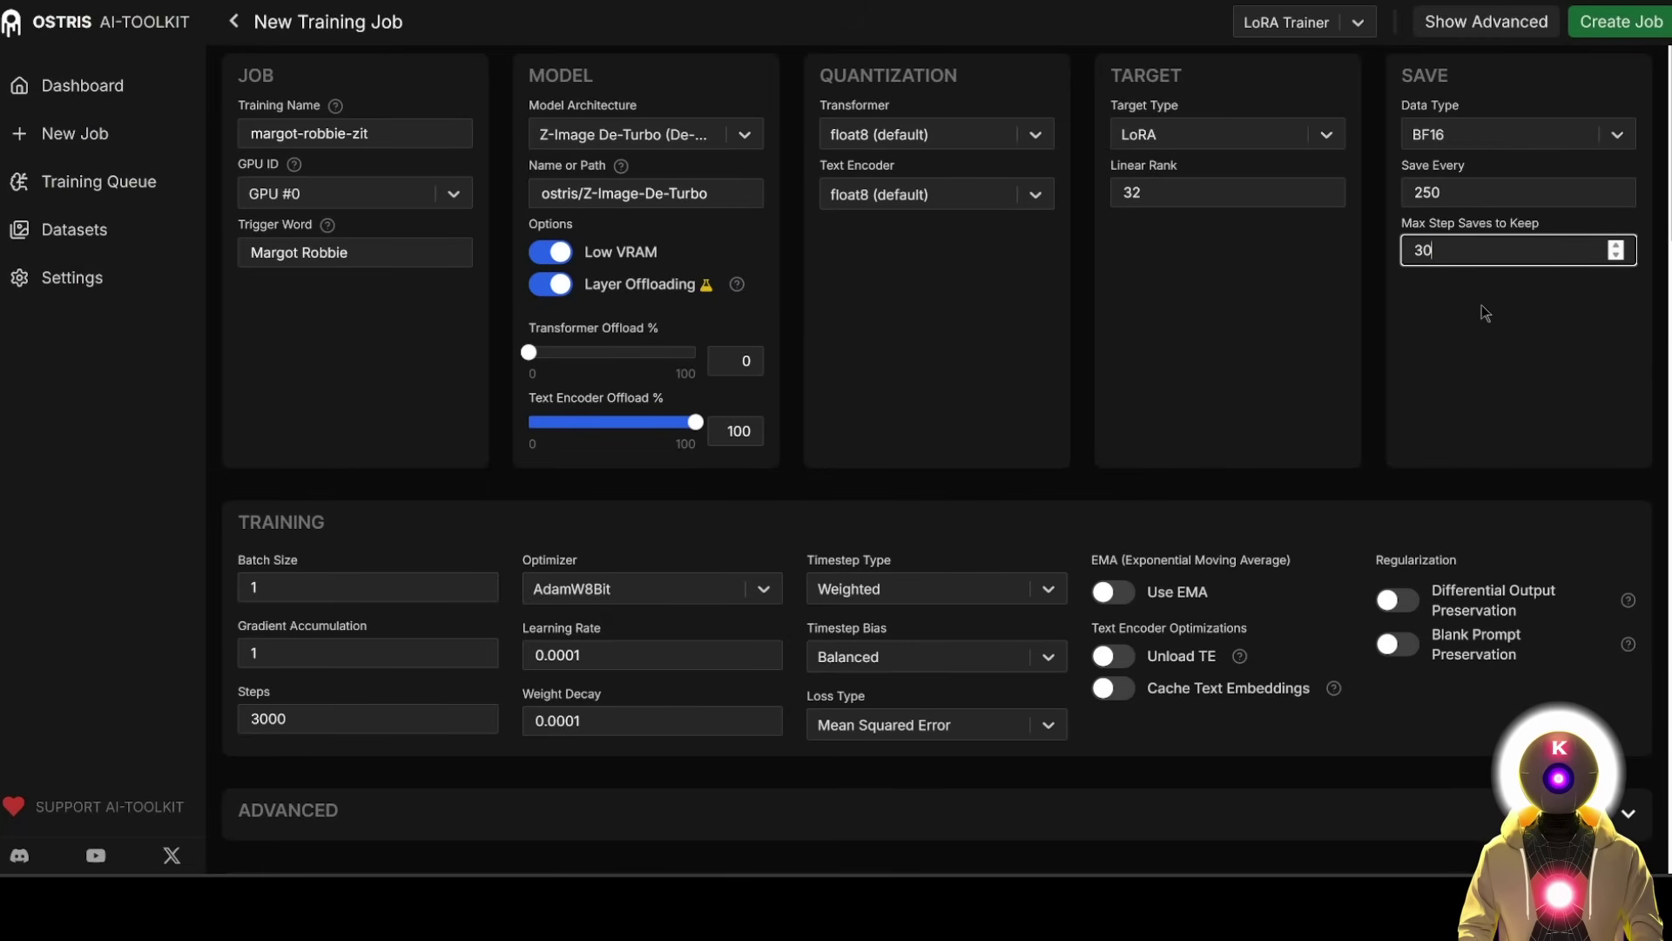
left_click(1379, 321)
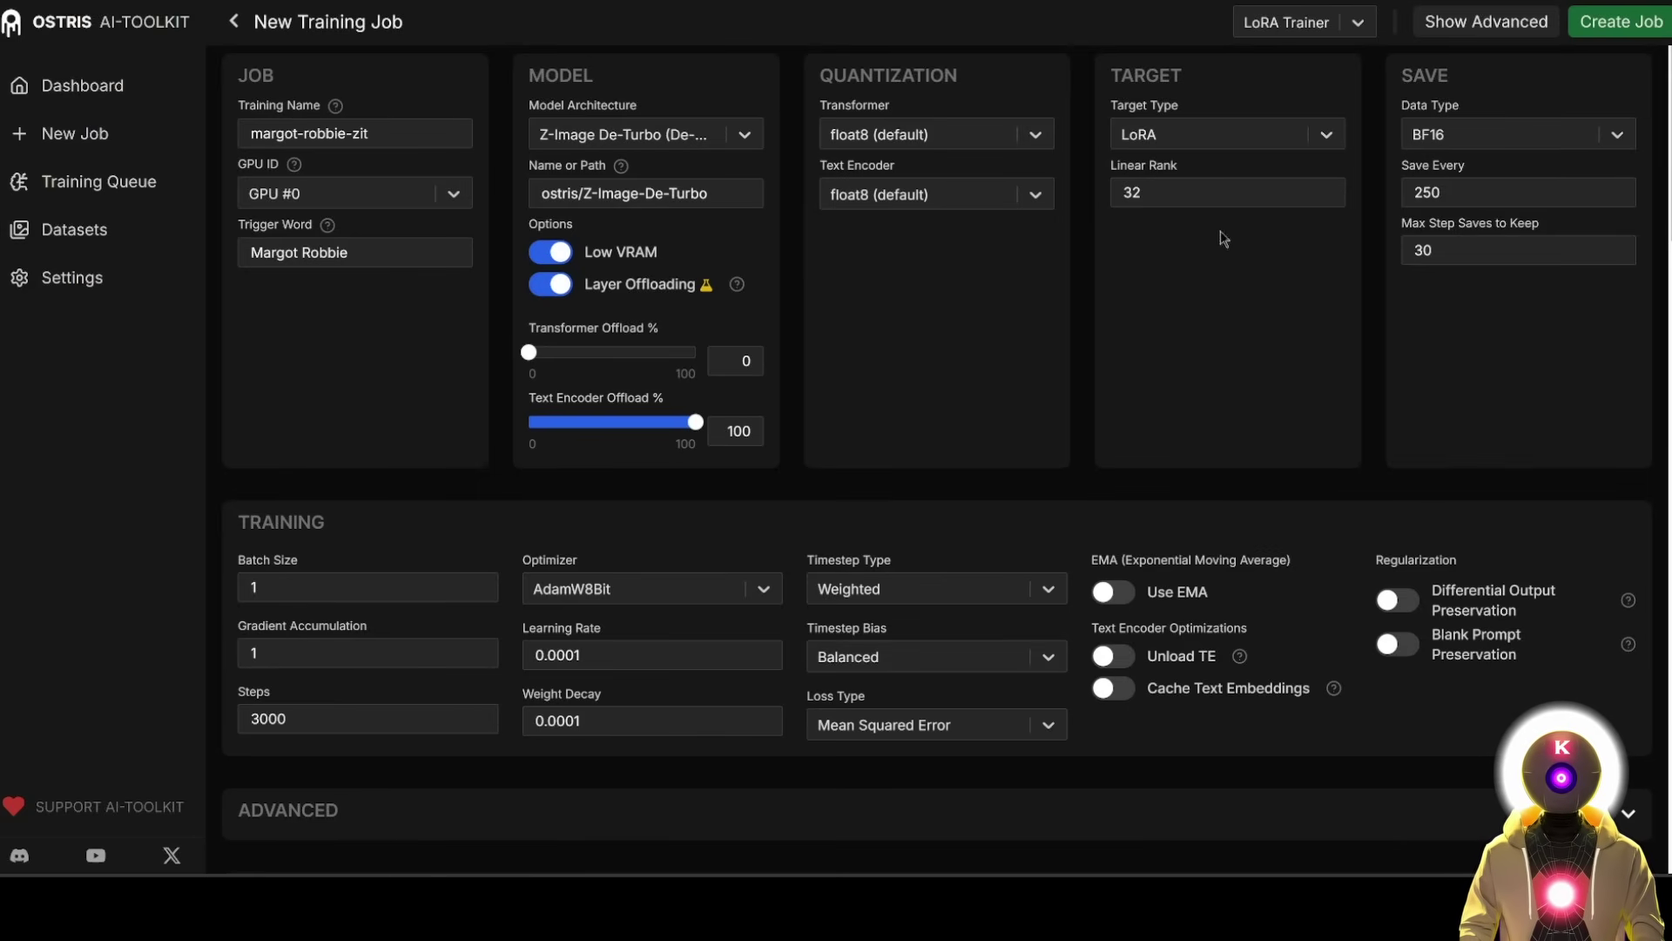
scroll(702, 473, "down", 2)
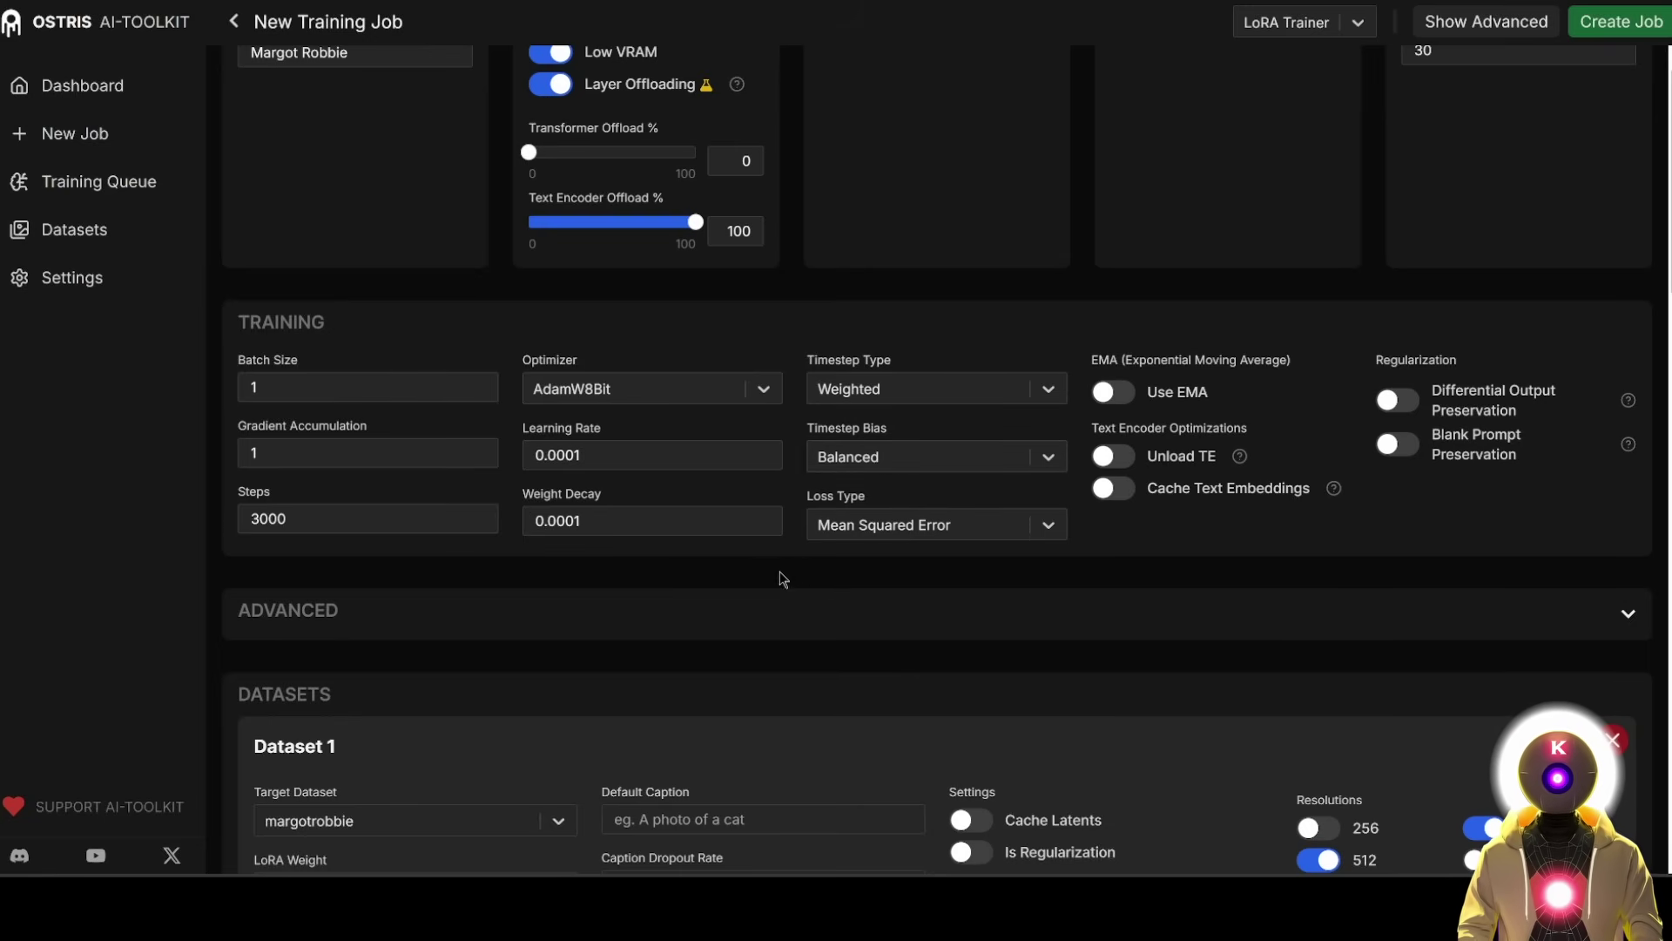
Try the High Noise timestep bias for the training, and set it back to Balanced
left_click(900, 458)
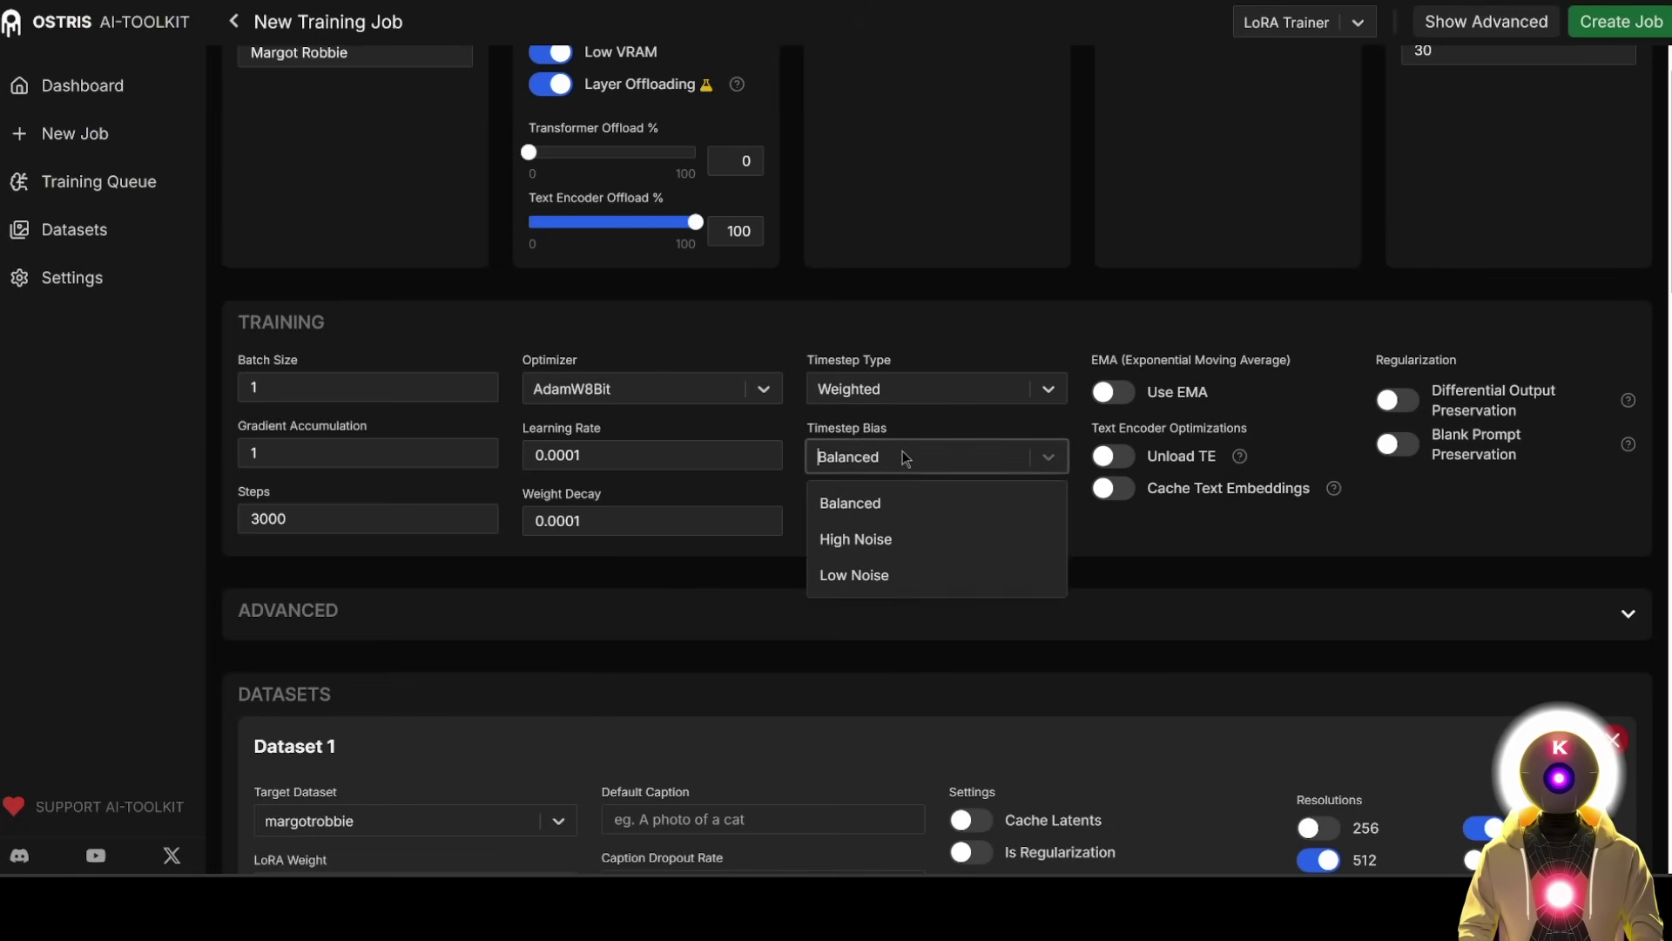
left_click(871, 531)
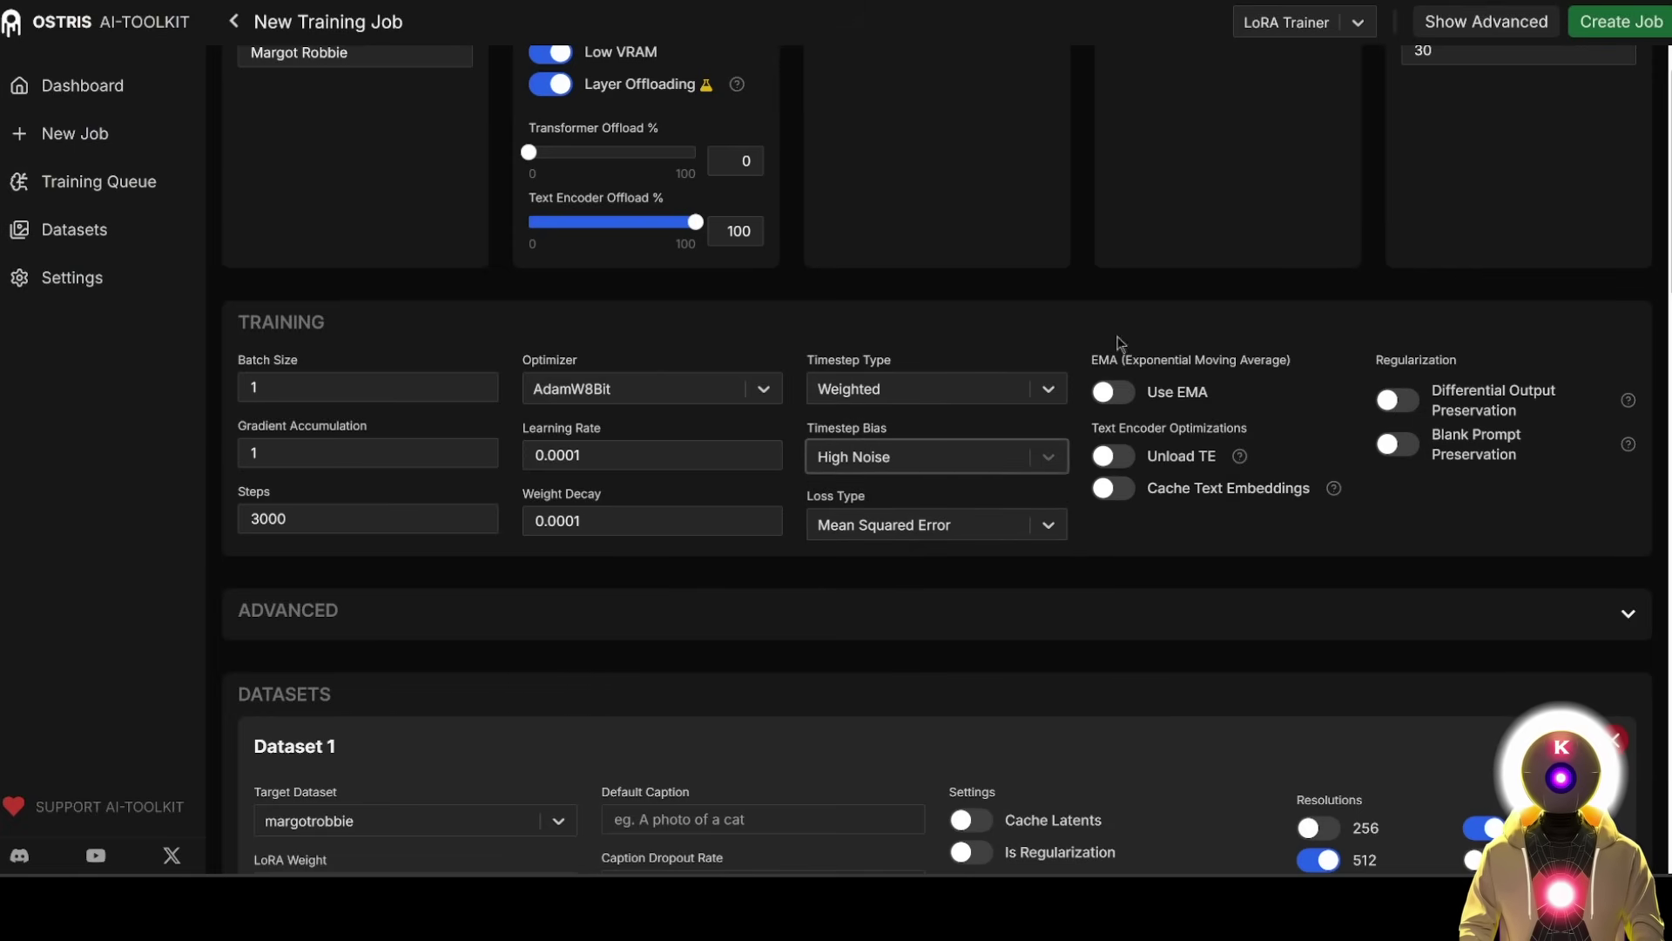
left_click(949, 462)
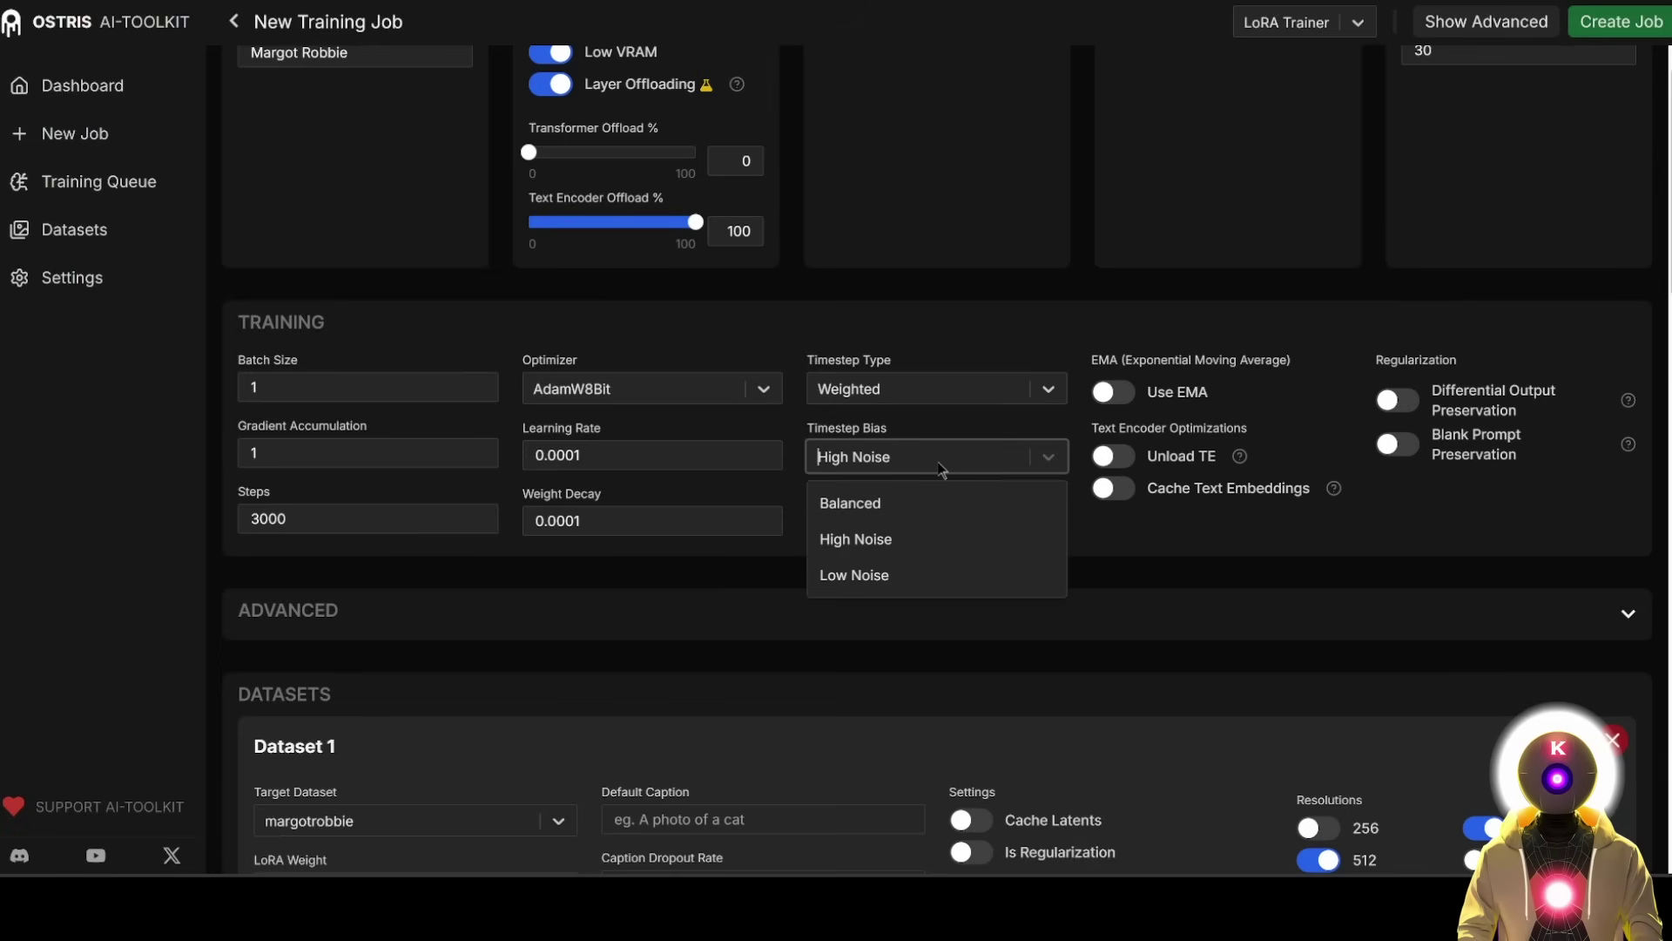
left_click(873, 511)
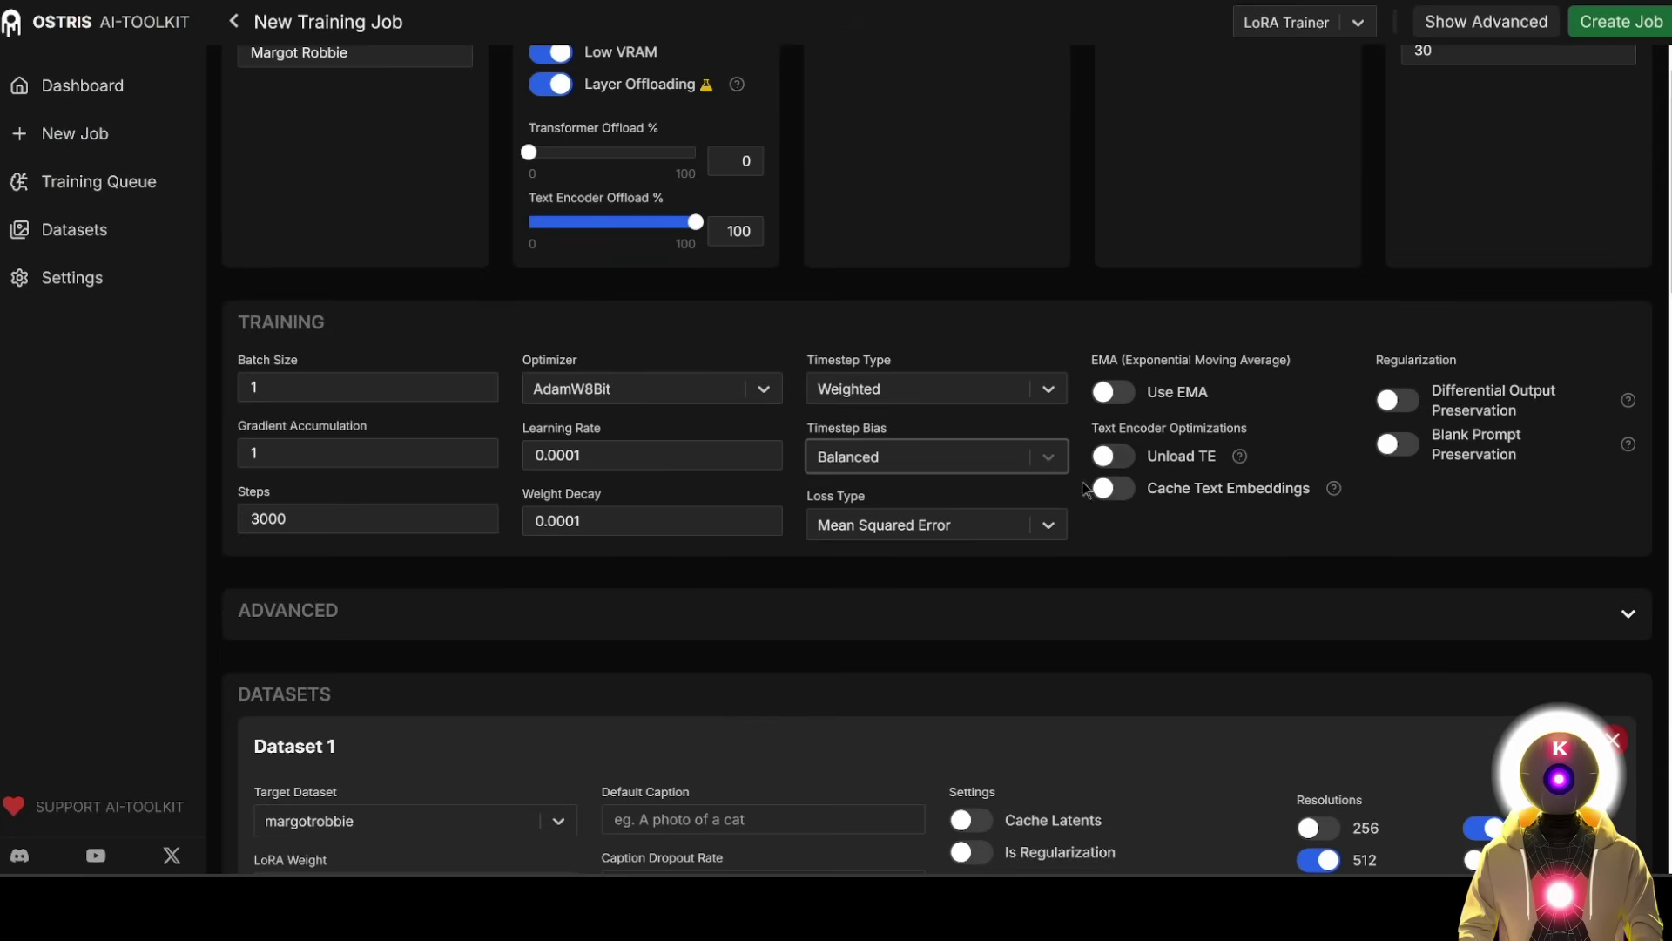
Try clearing the trigger word with Cache Text Embeddings enabled, and restore the trigger word Margot Robbie with caching disabled
scroll(990, 397, "up", 2)
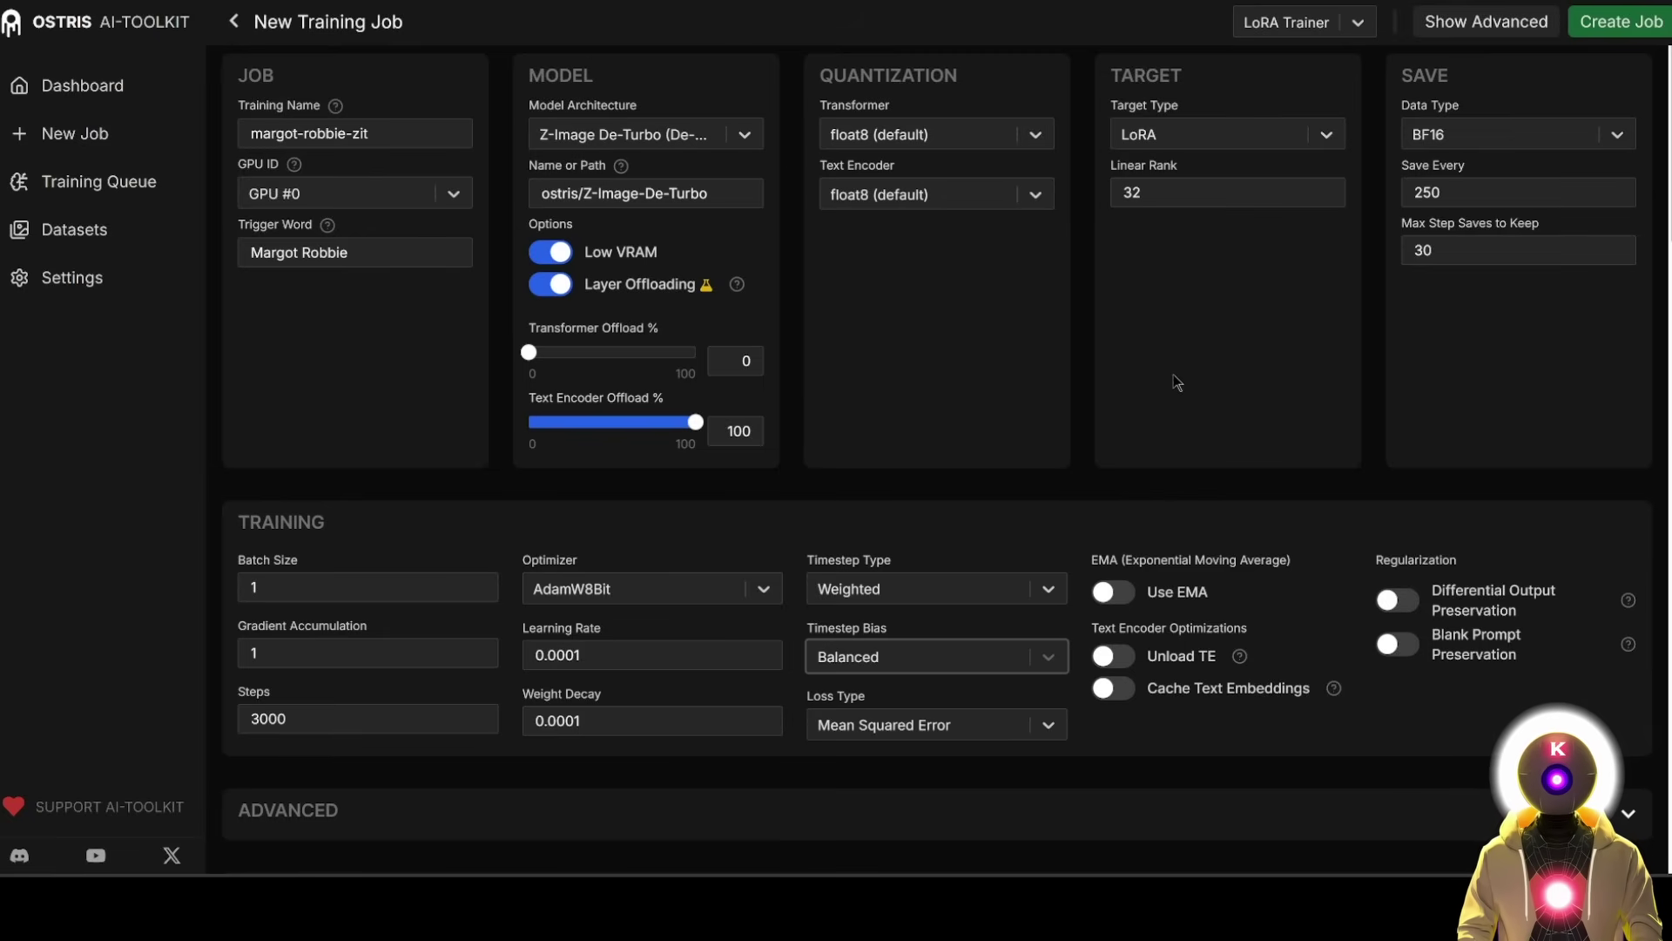
triple_click(385, 250)
key("BackSpace")
left_click(1115, 688)
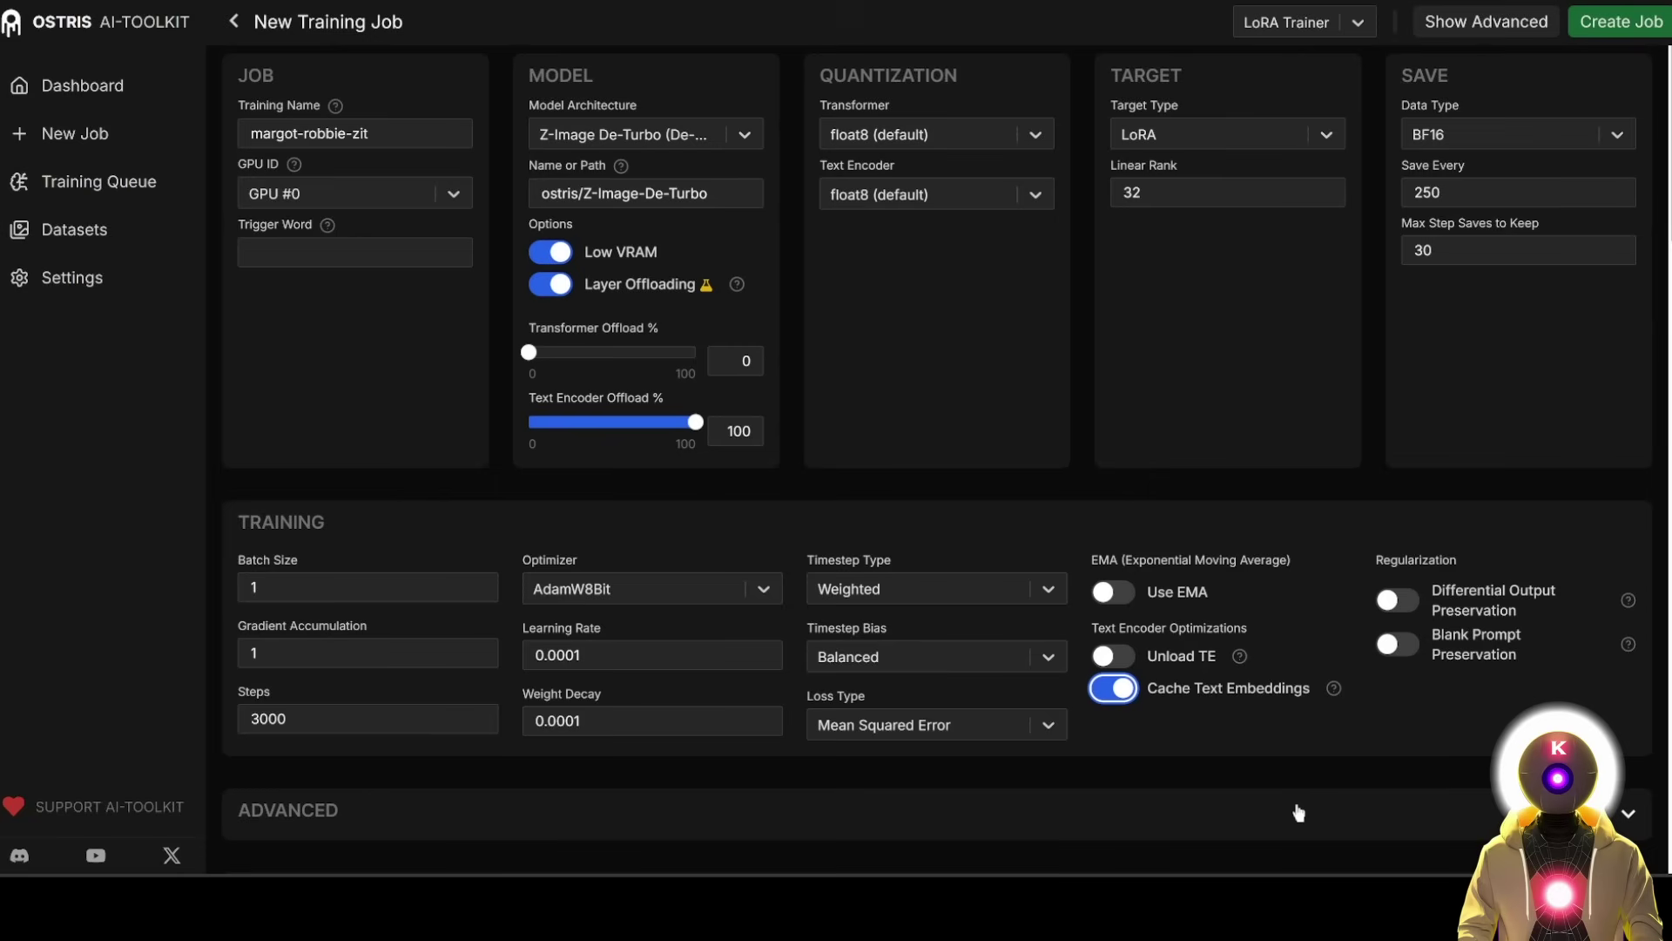
left_click(1115, 688)
left_click(315, 252)
type("Margot Robbie")
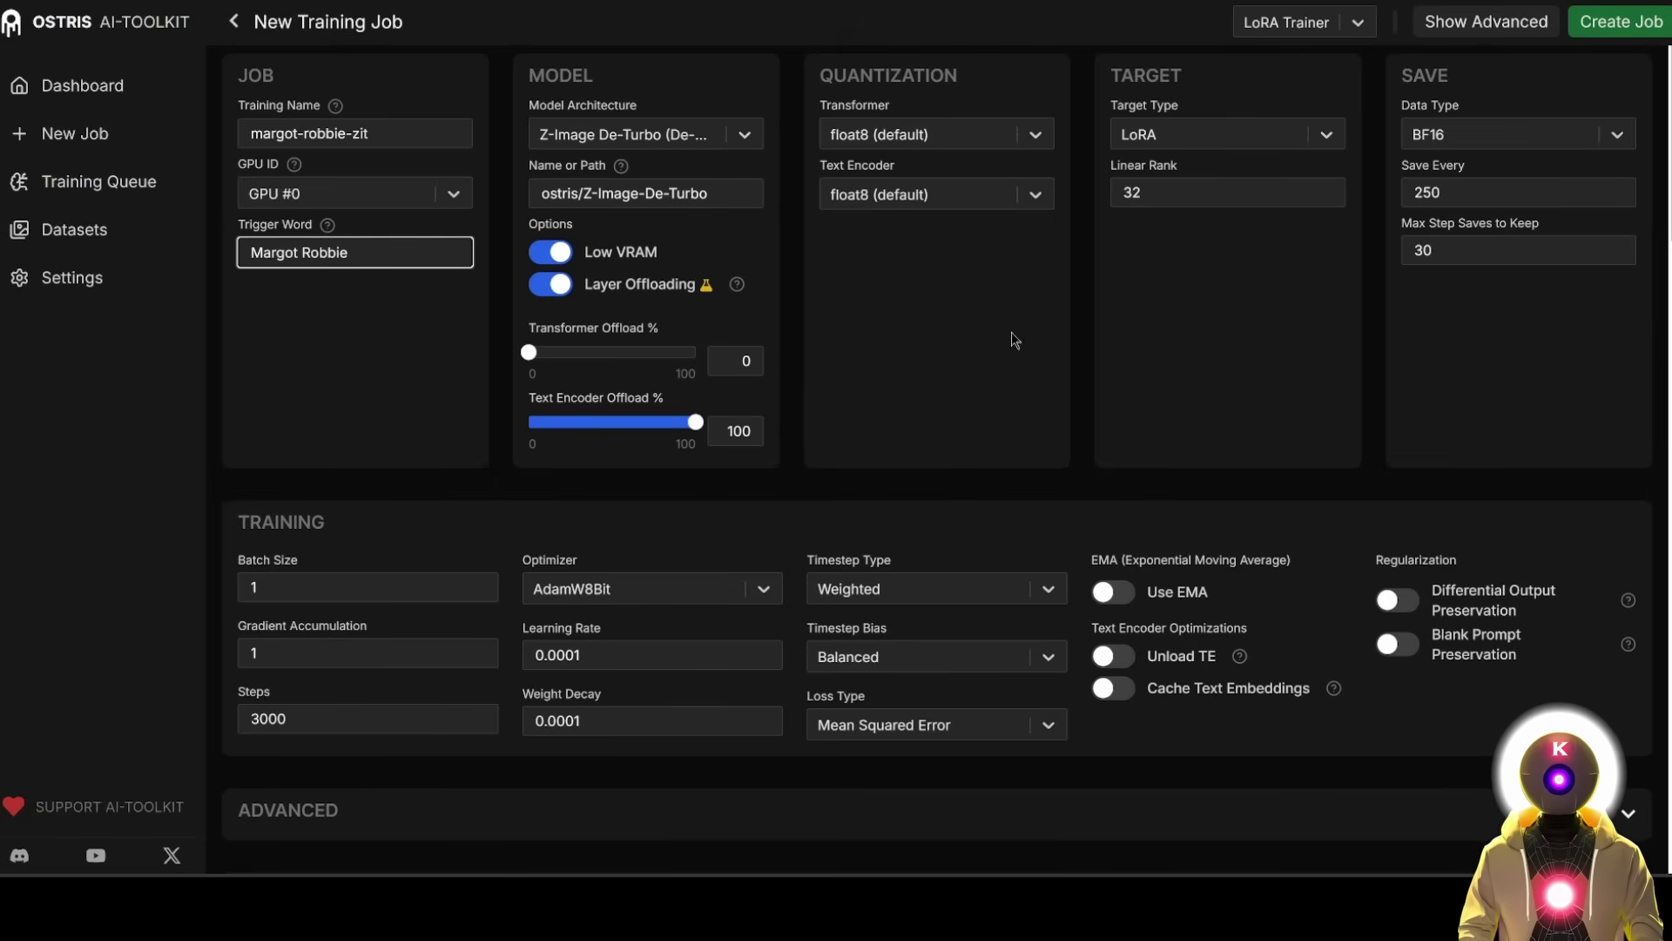
Enable Do Differential Guidance in the advanced training settings
scroll(936, 311, "down", 5)
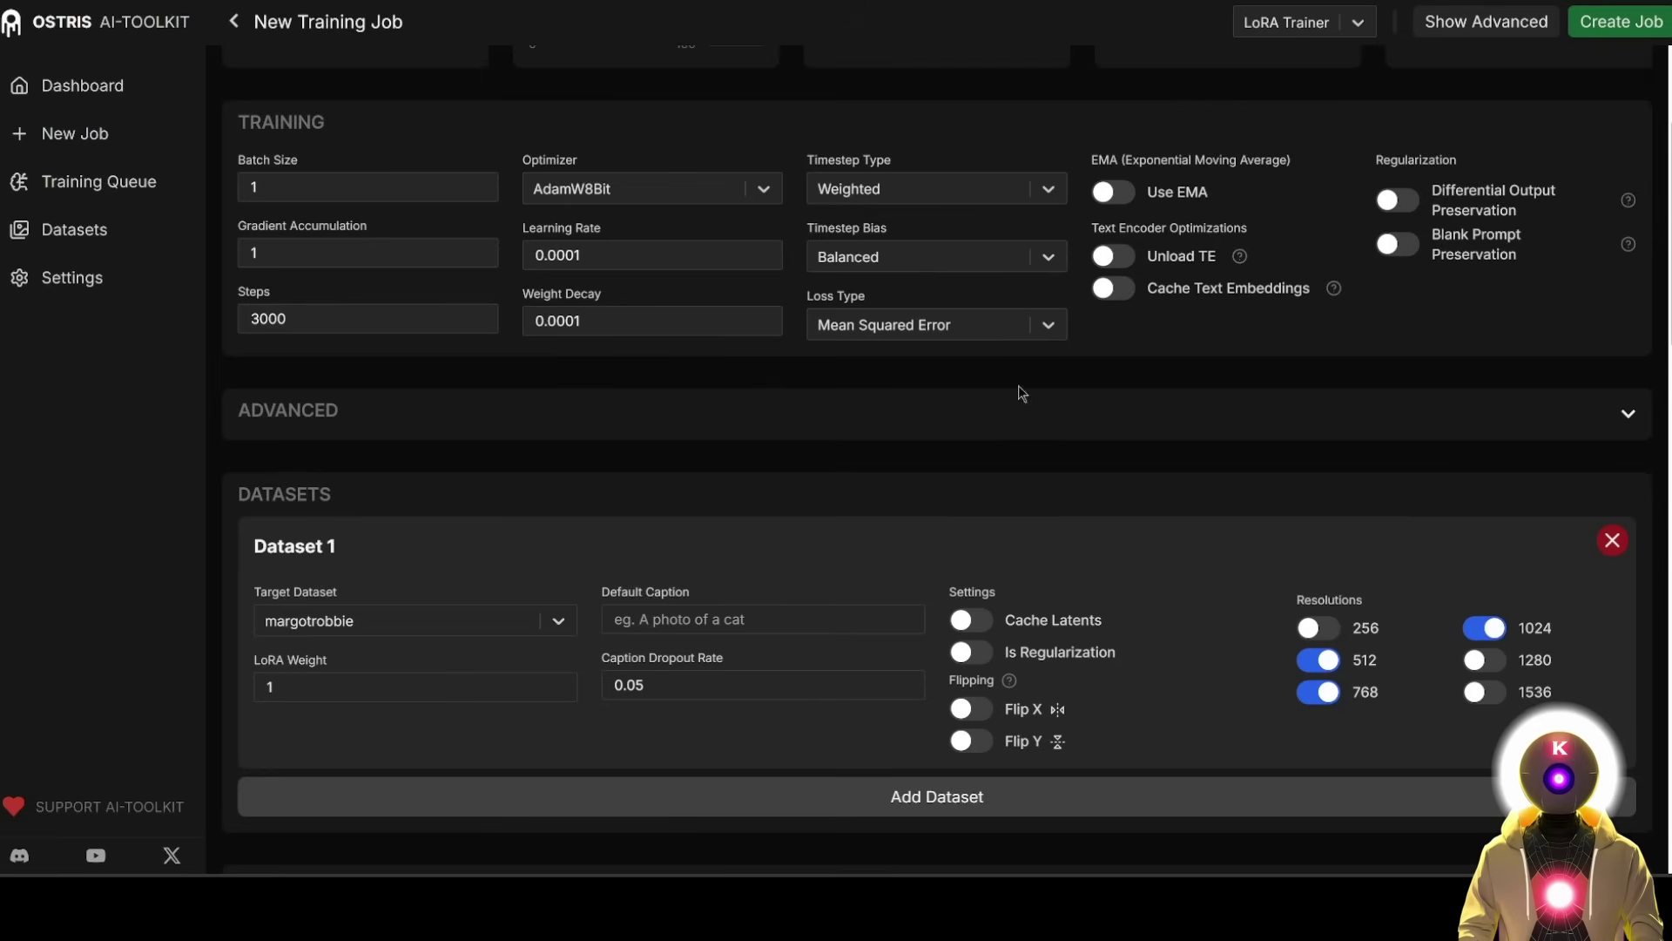
left_click(944, 411)
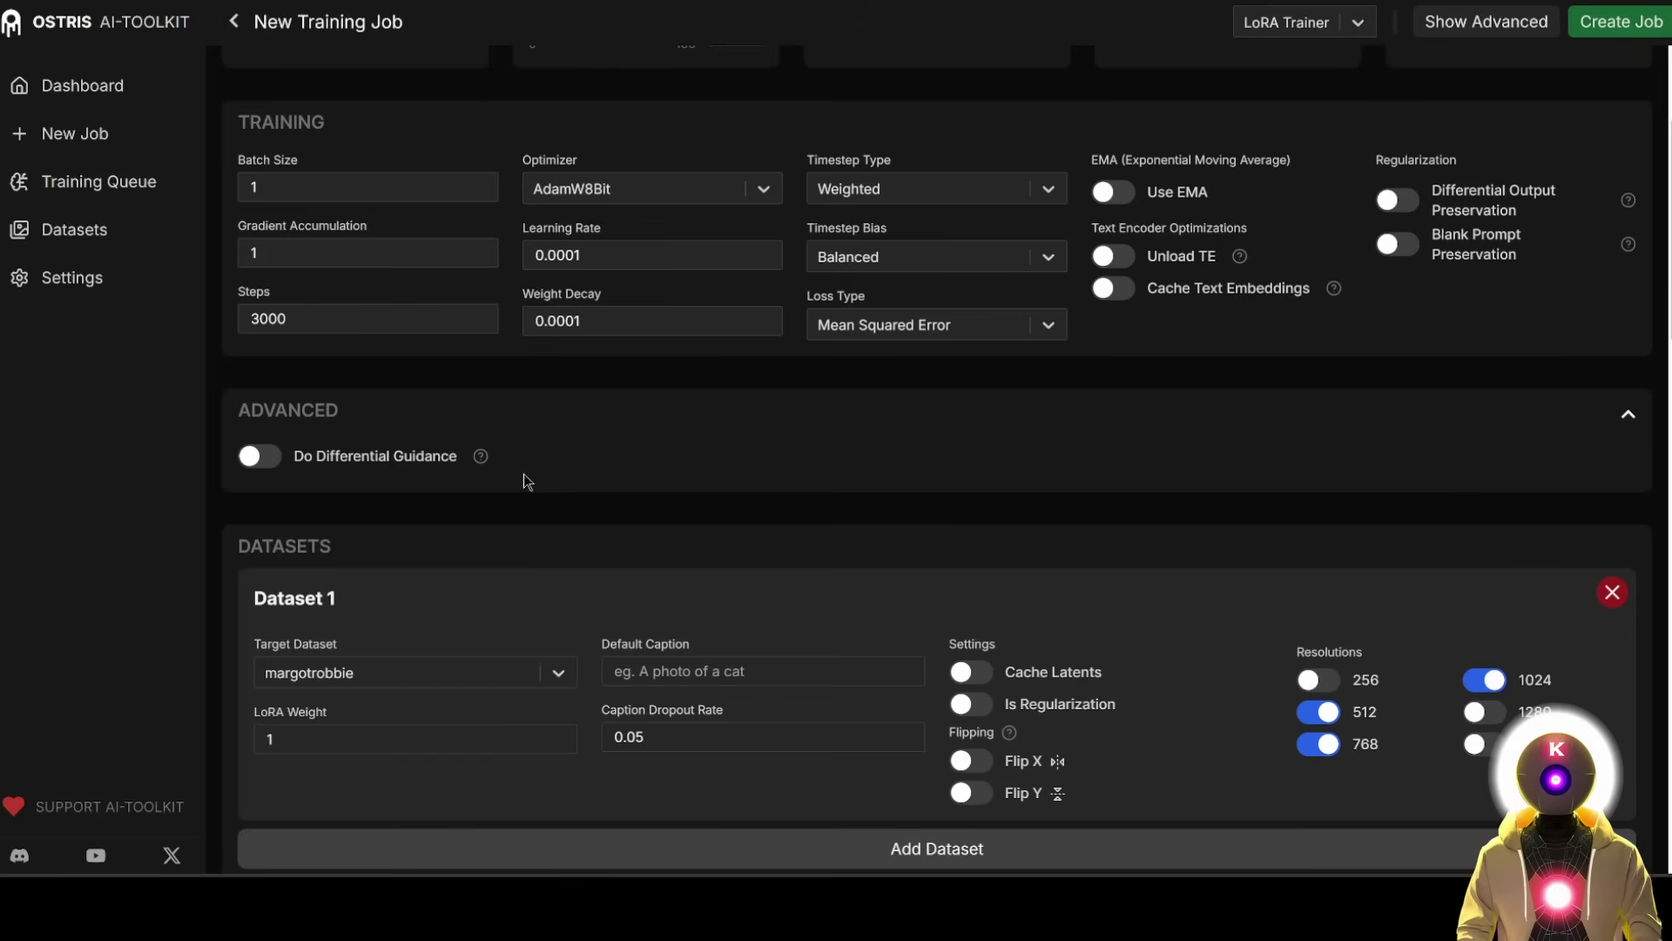
left_click(262, 460)
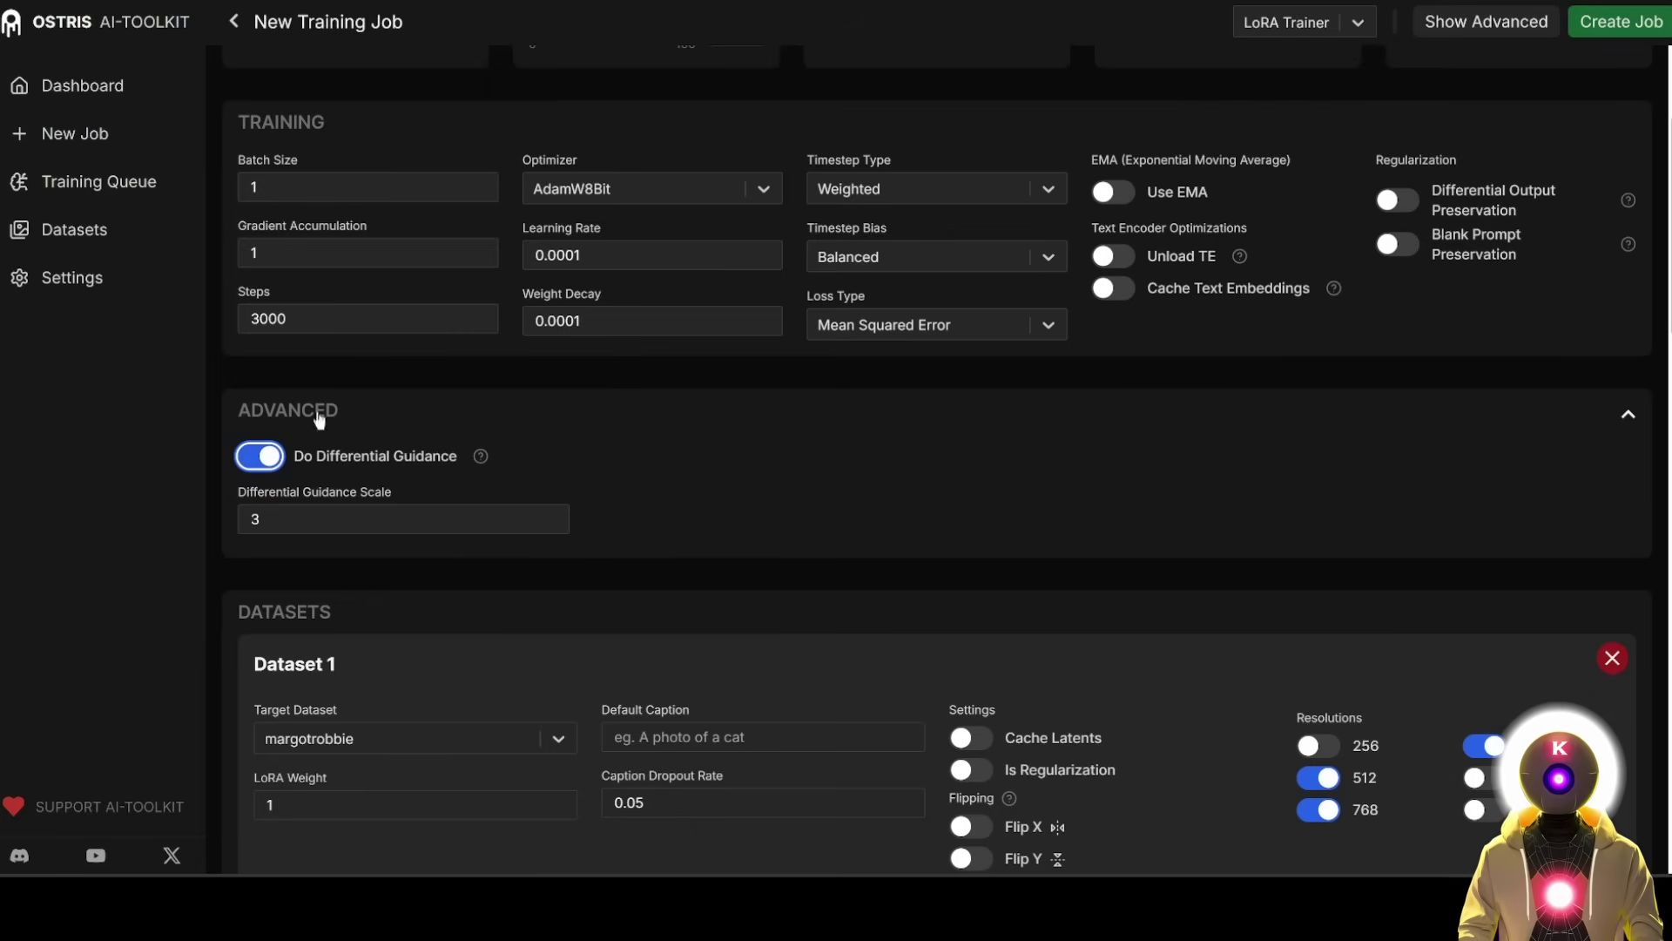
Try training Dataset 1 at only the 512 resolution, and re-enable the 768 and 1024 resolutions
scroll(870, 433, "down", 5)
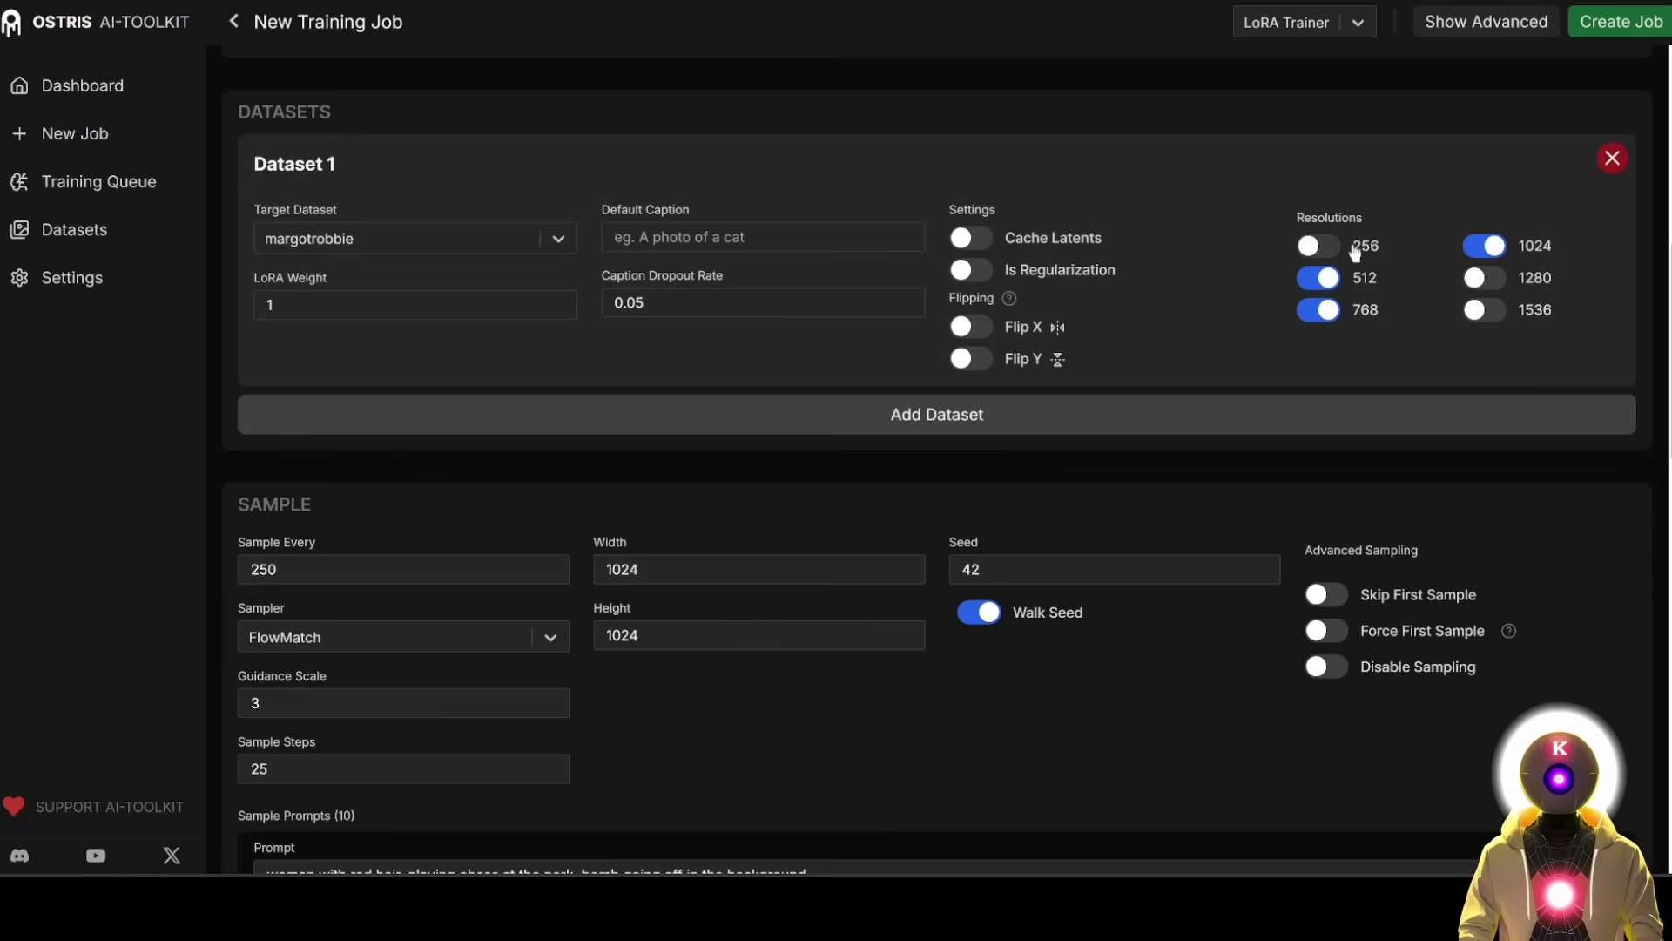
left_click(1485, 247)
left_click(1318, 311)
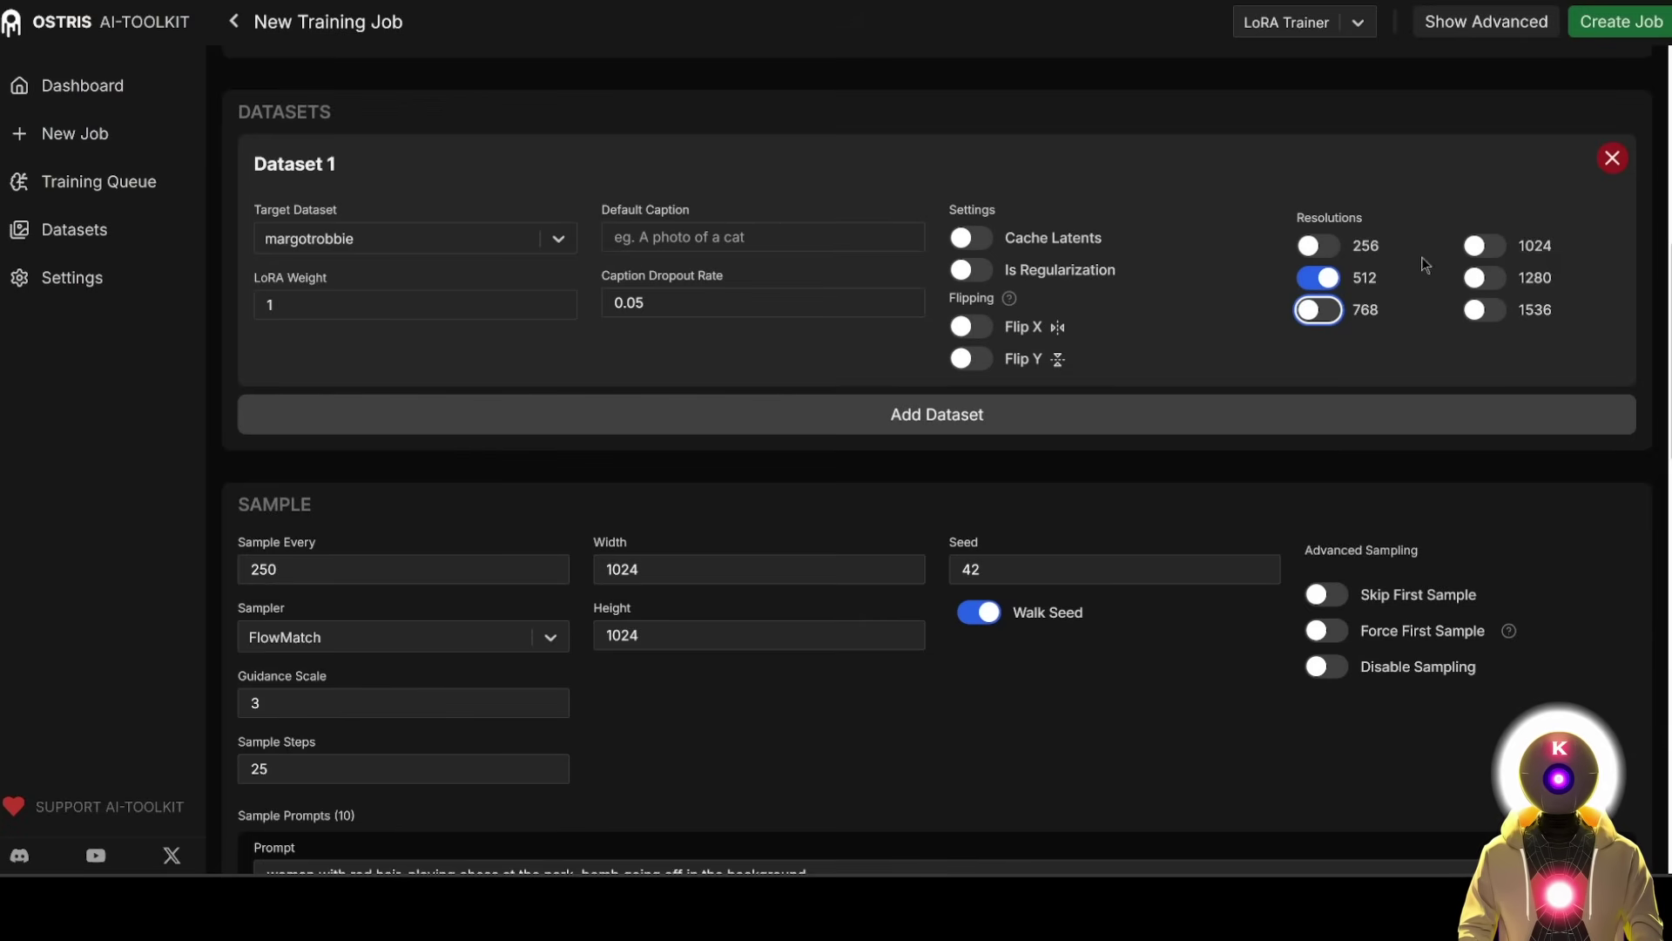
left_click(1317, 309)
left_click(1485, 248)
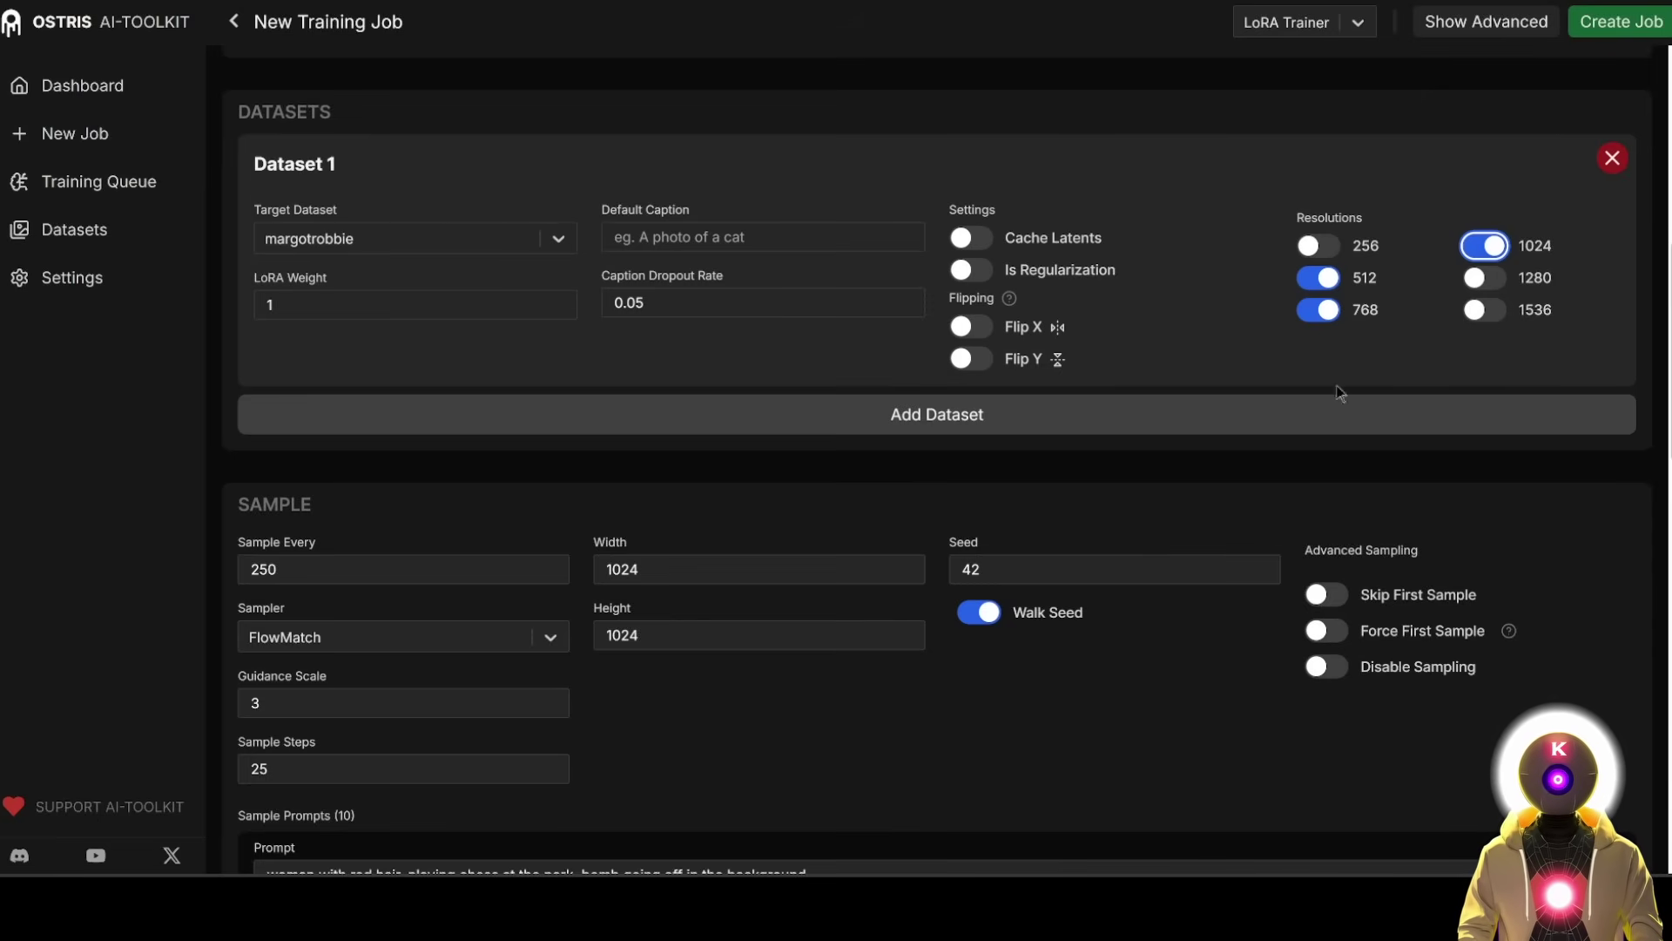
Replace the subject in each of the ten sample prompts with the trigger word "Margot Robbie"
scroll(818, 160, "down", 5)
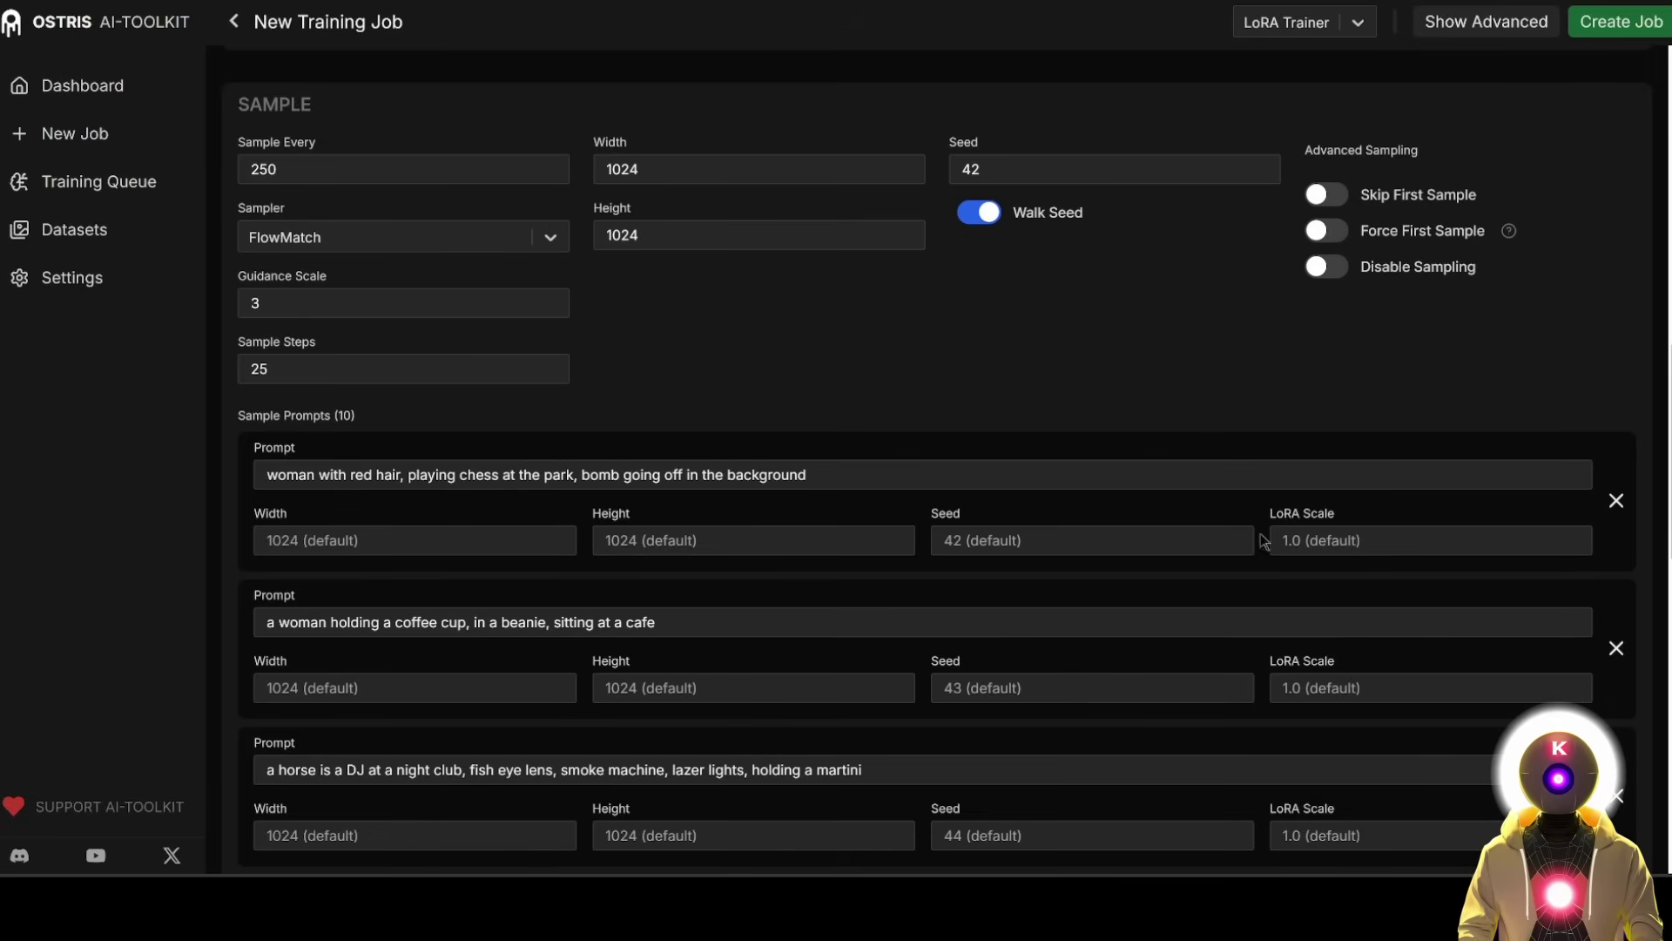
scroll(888, 499, "up", 20)
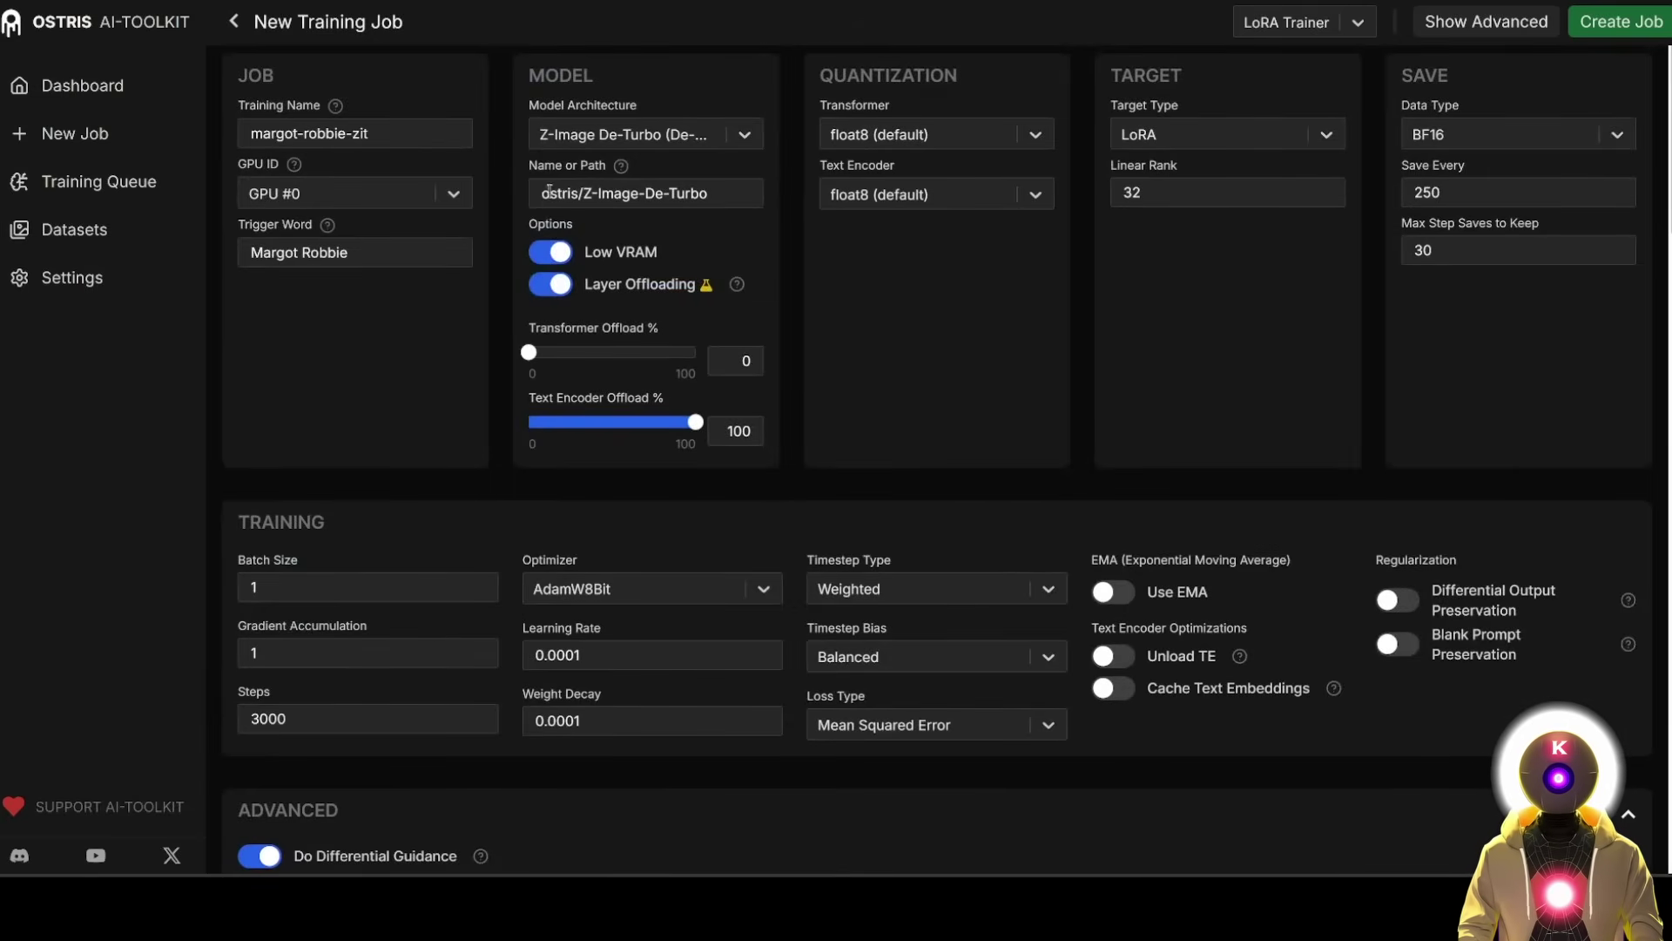
scroll(829, 254, "down", 20)
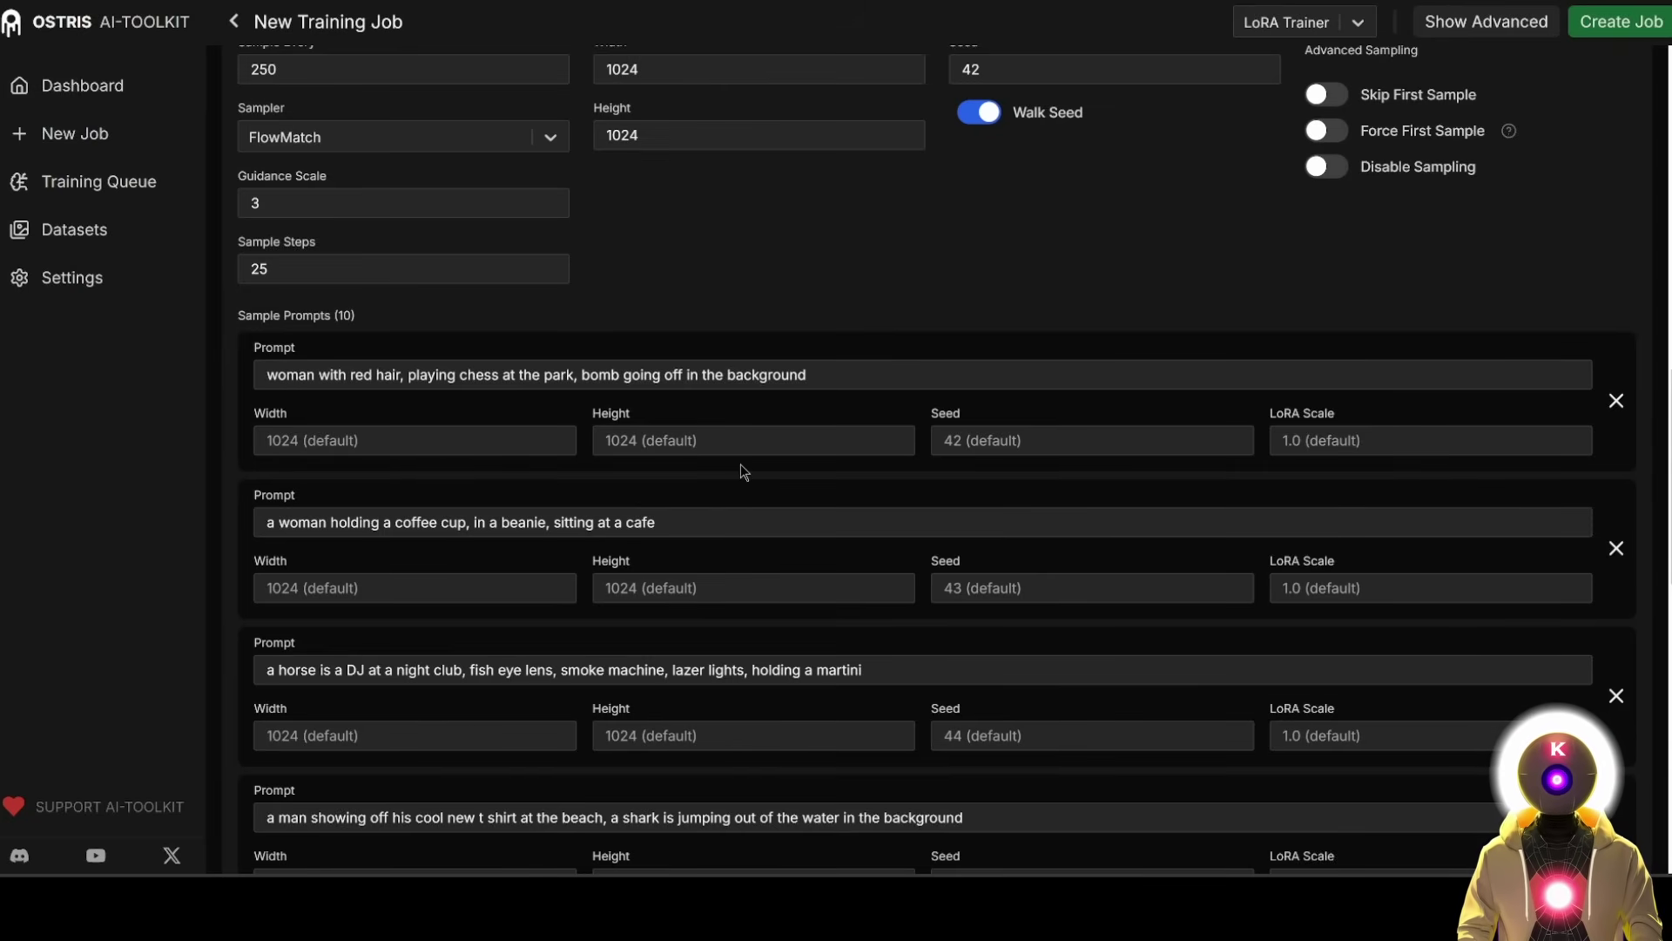
scroll(742, 471, "down", 1)
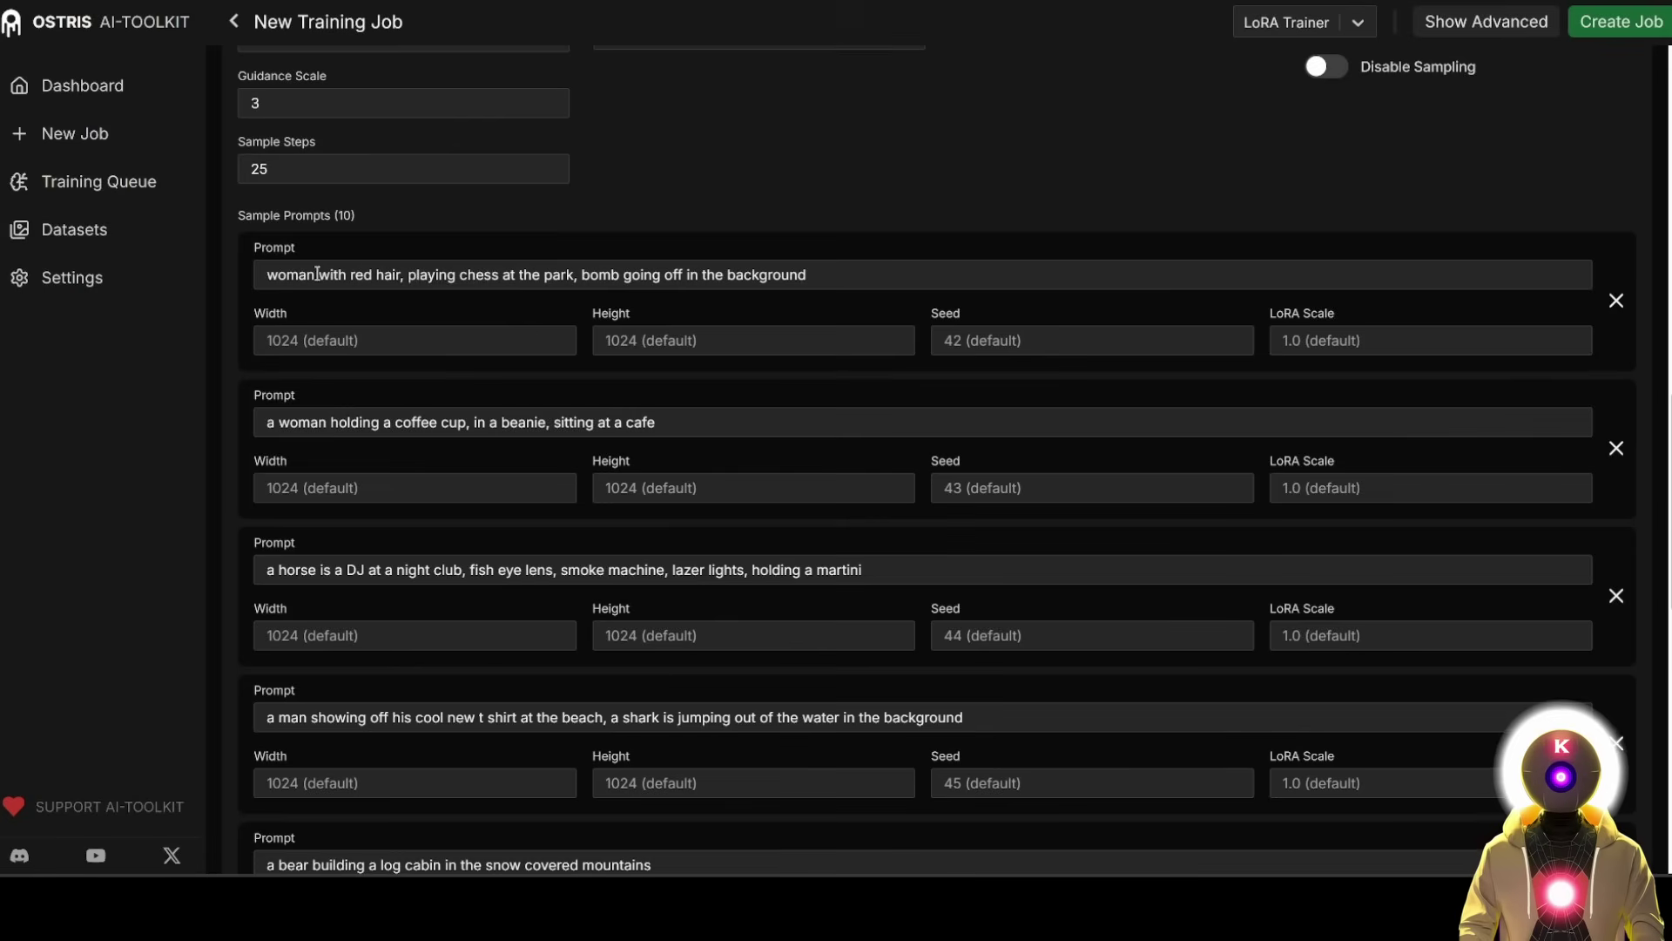
left_click_drag(317, 274, 254, 277)
type("Margot Robbie")
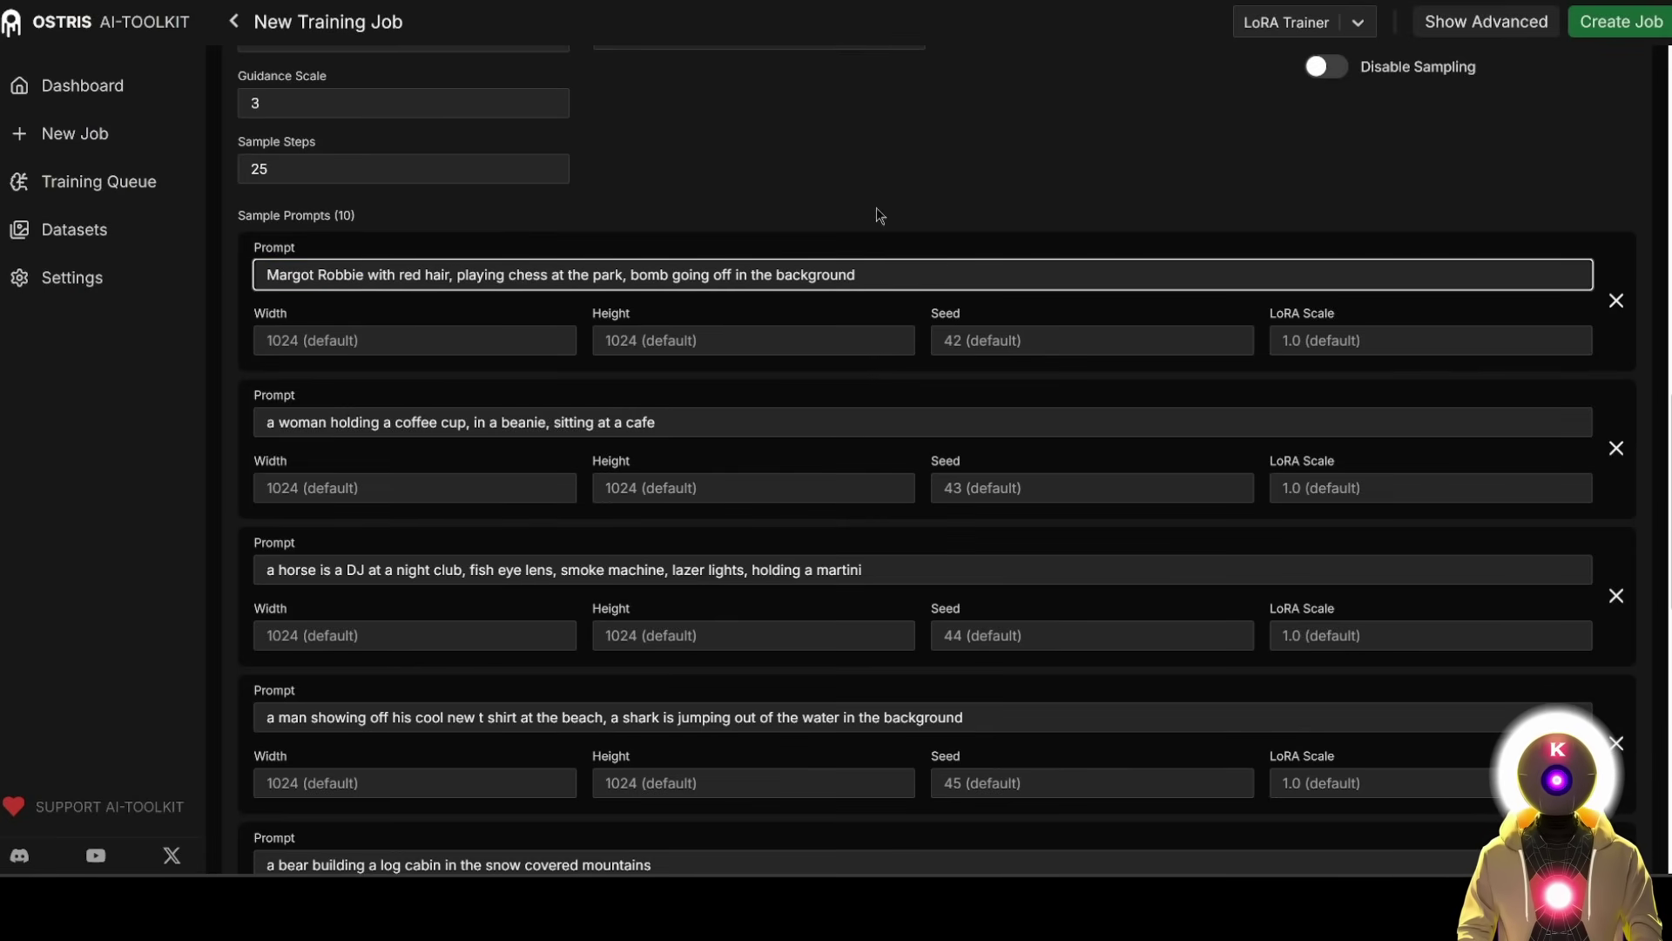
scroll(645, 475, "down", 1)
left_click_drag(325, 322, 262, 322)
type("Margot Robbie")
scroll(575, 319, "down", 1)
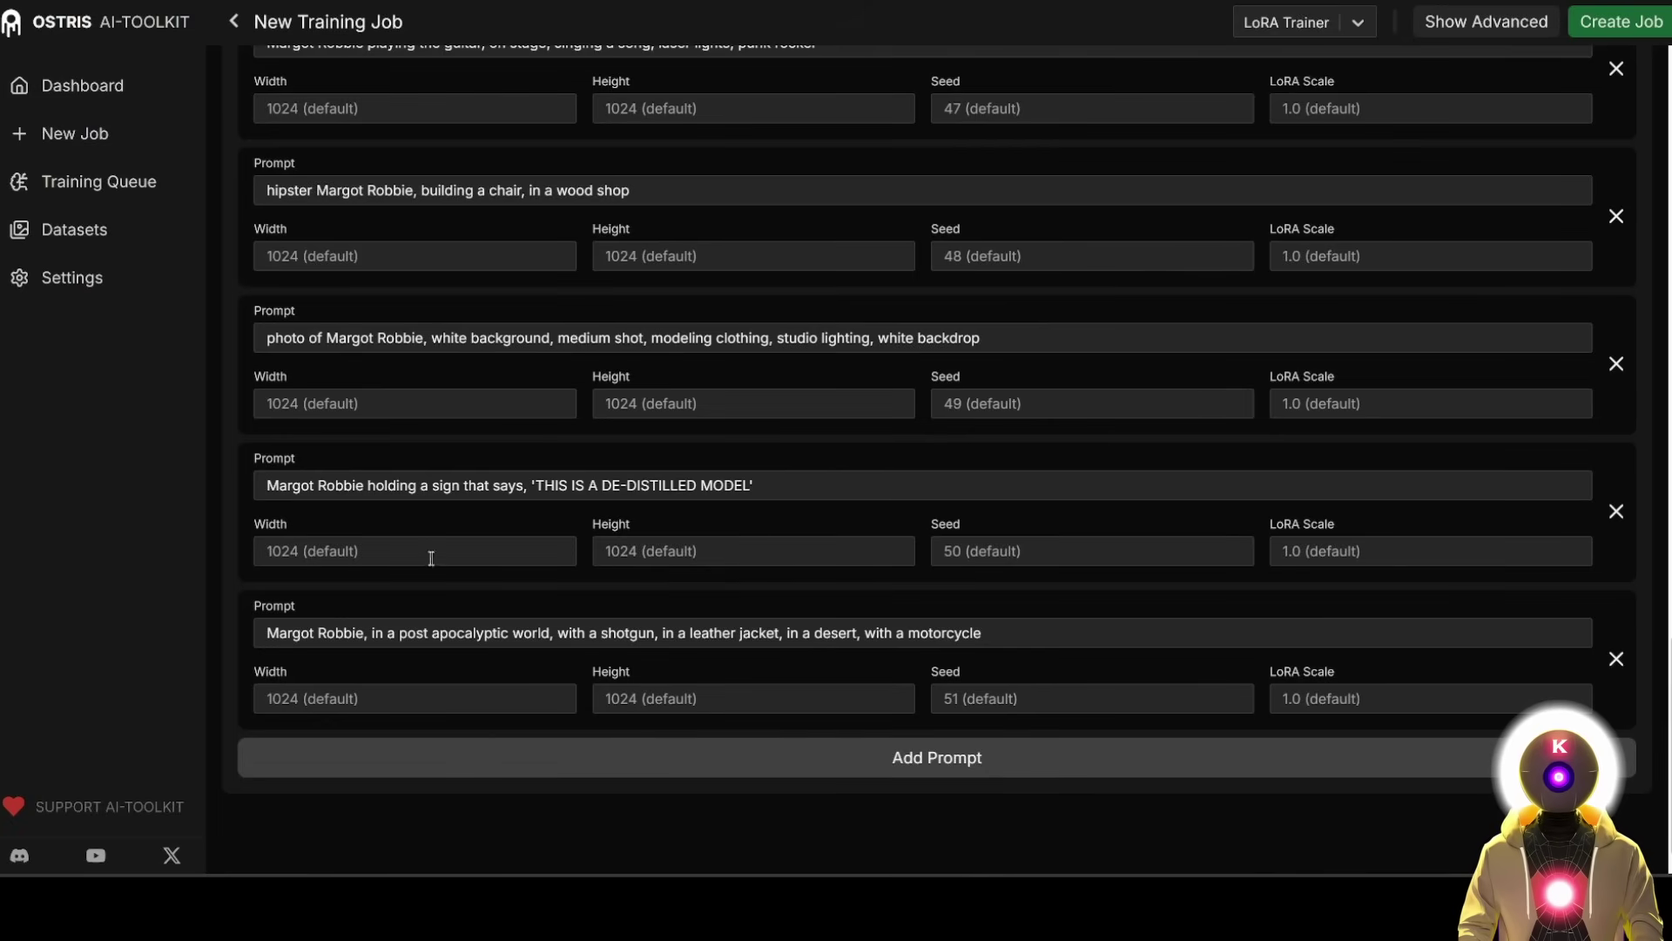
Review the edited sample prompts and job settings, and create the training job
scroll(314, 551, "up", 1)
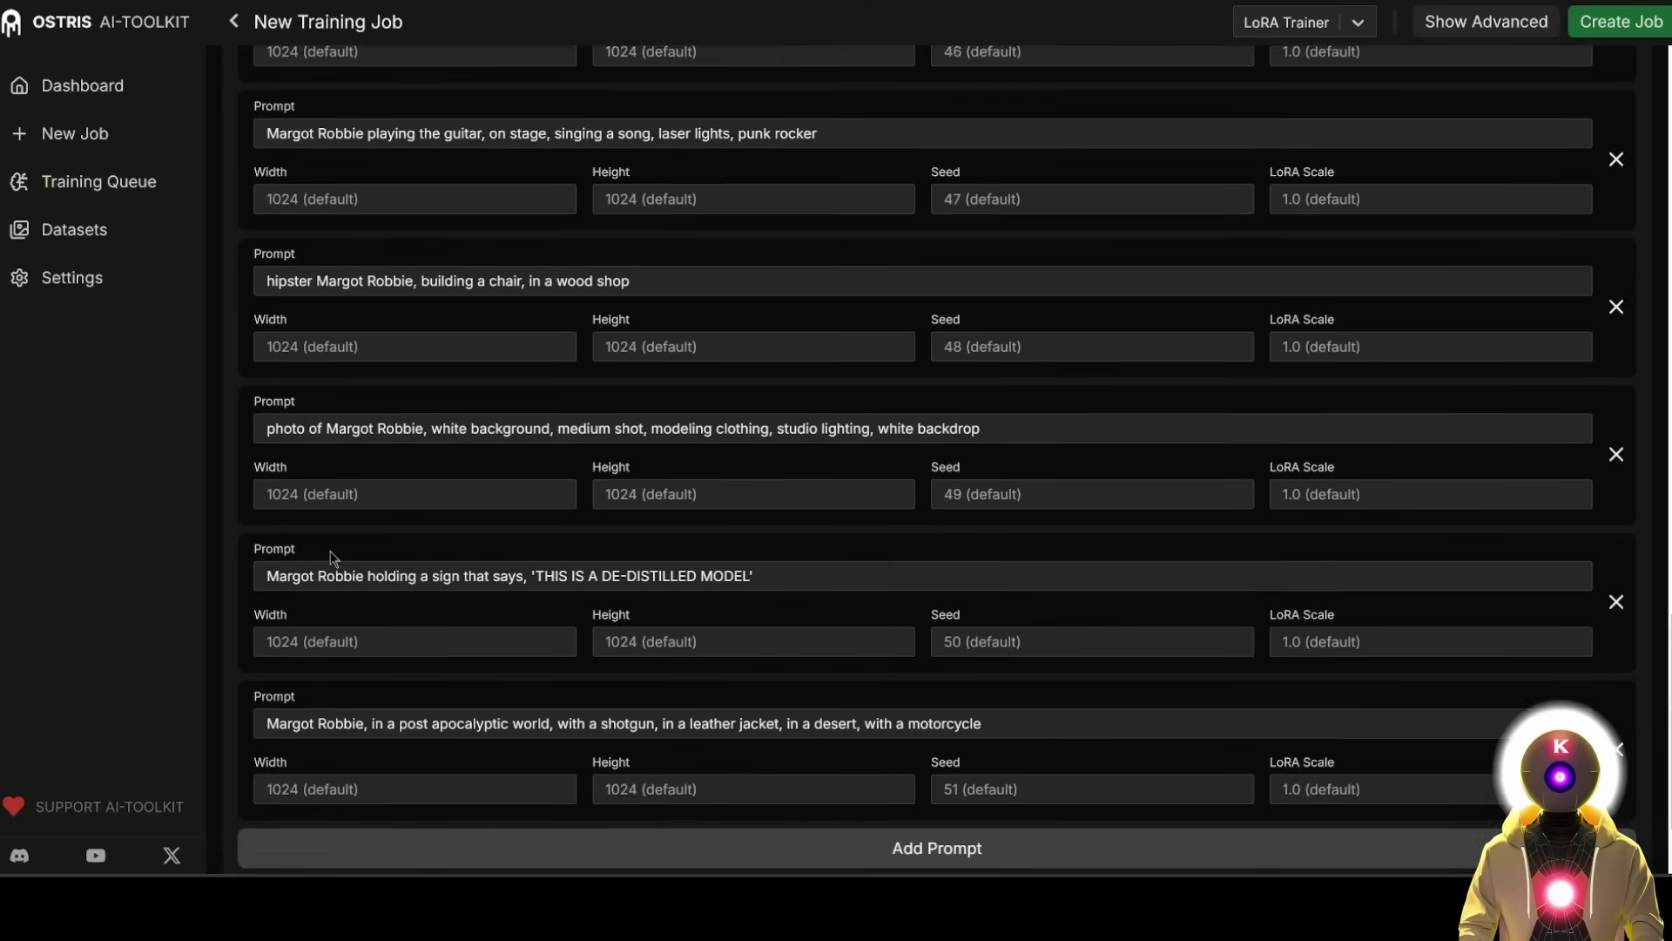
scroll(533, 562, "up", 3)
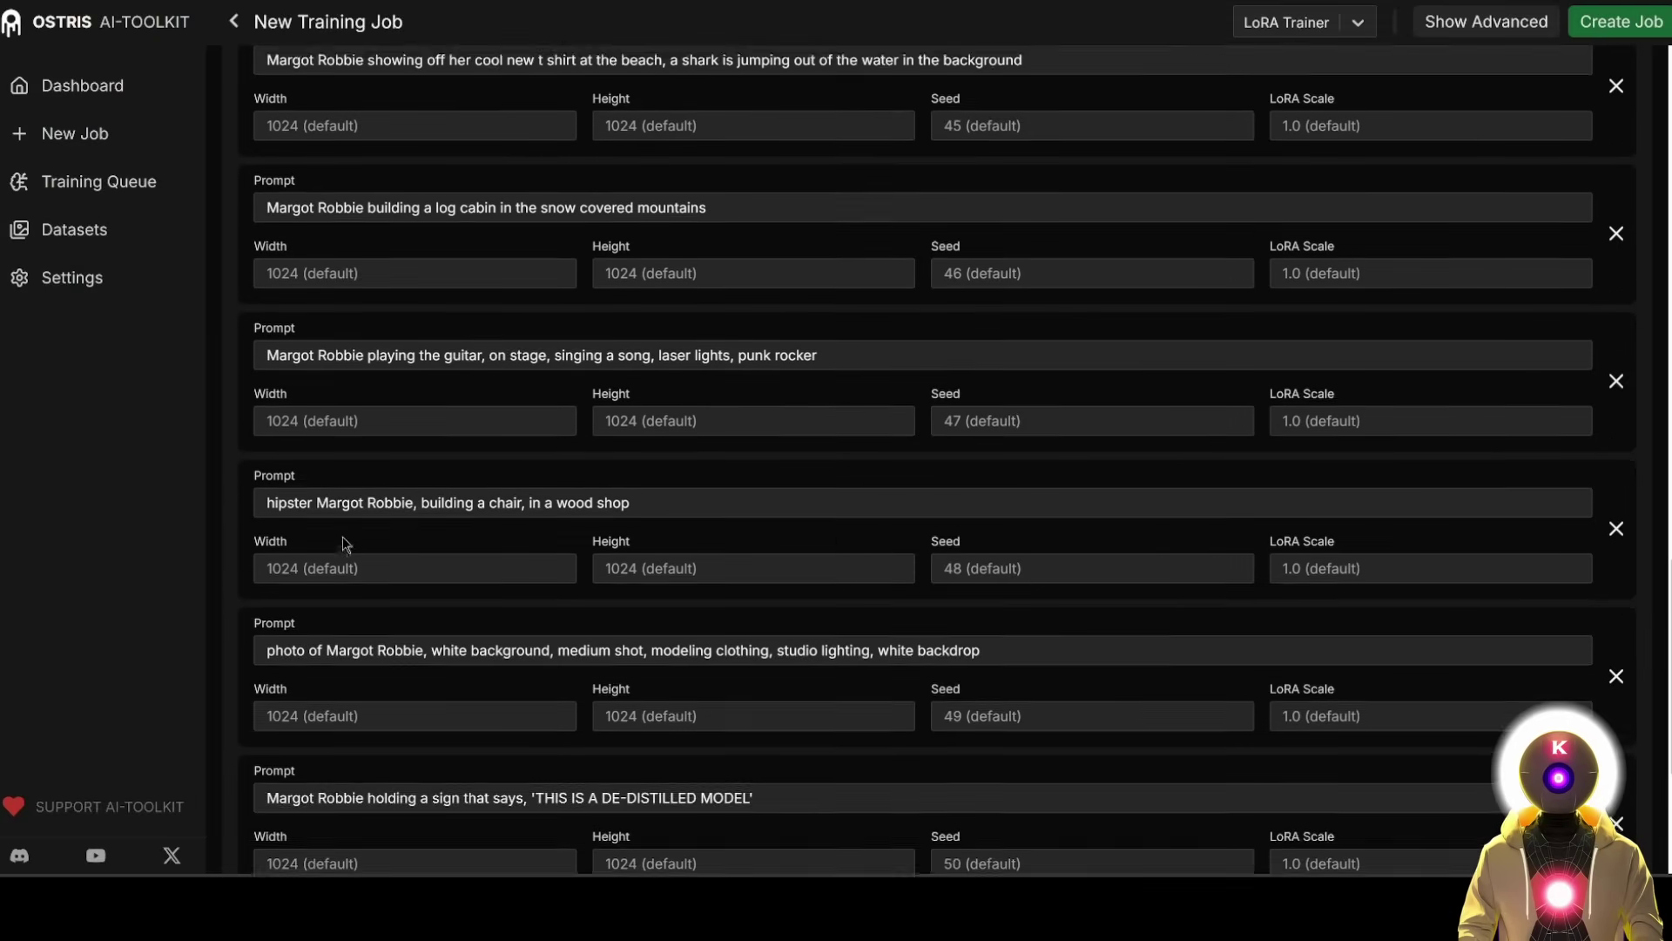
scroll(377, 566, "up", 4)
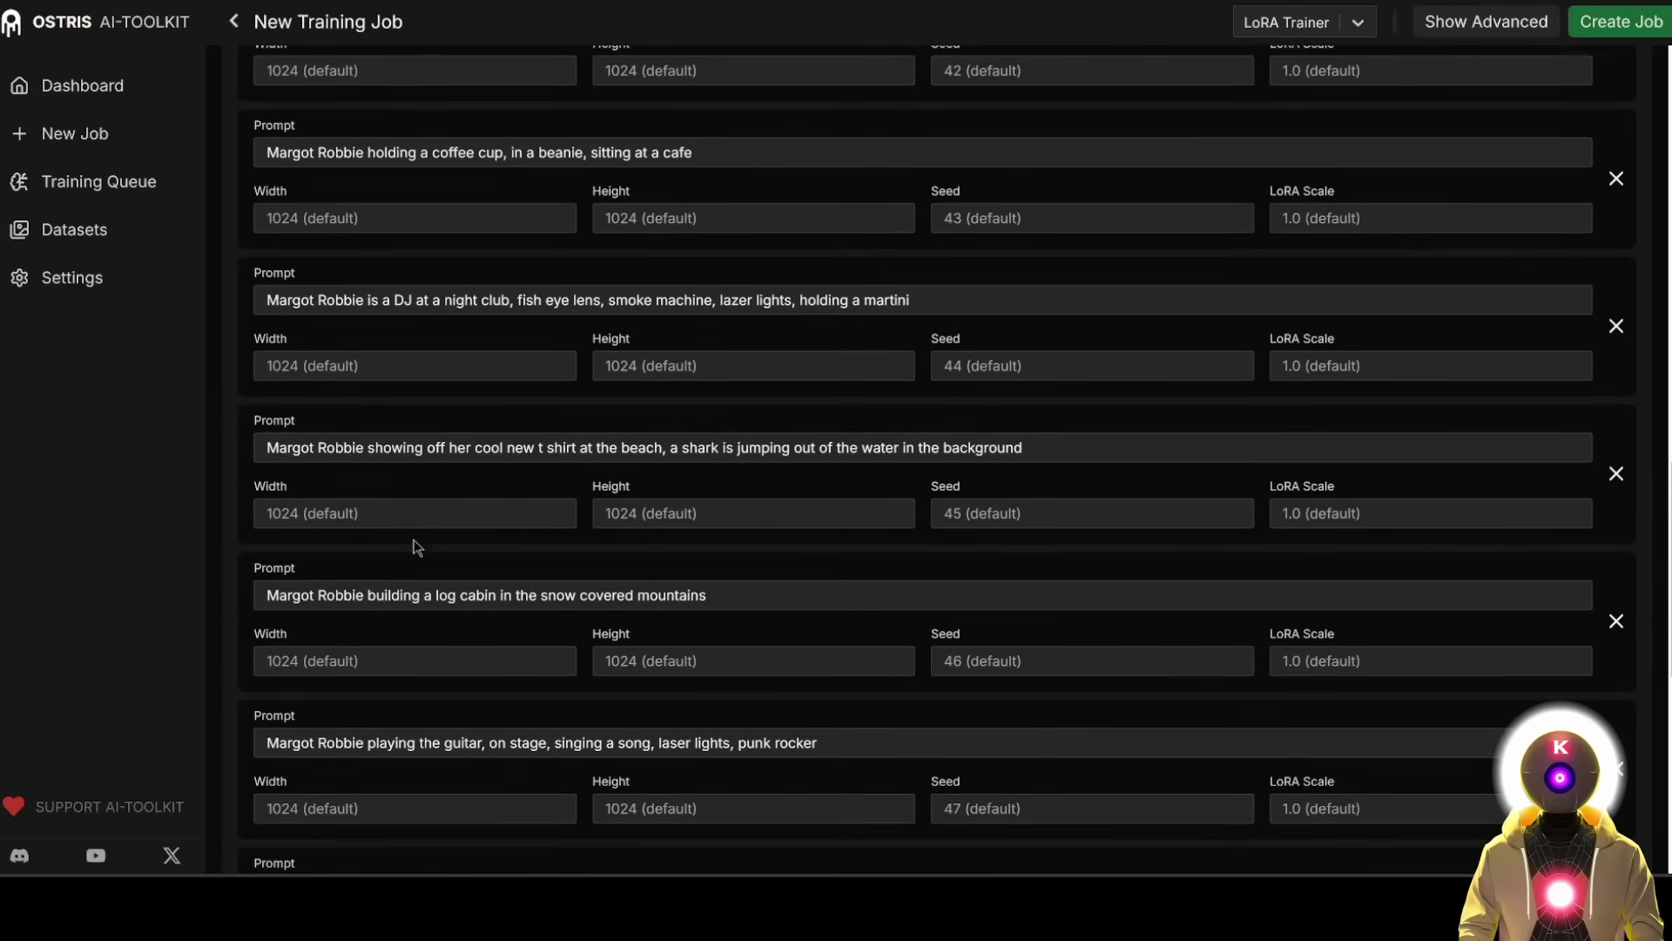
scroll(408, 384, "up", 2)
scroll(1052, 352, "down", 7)
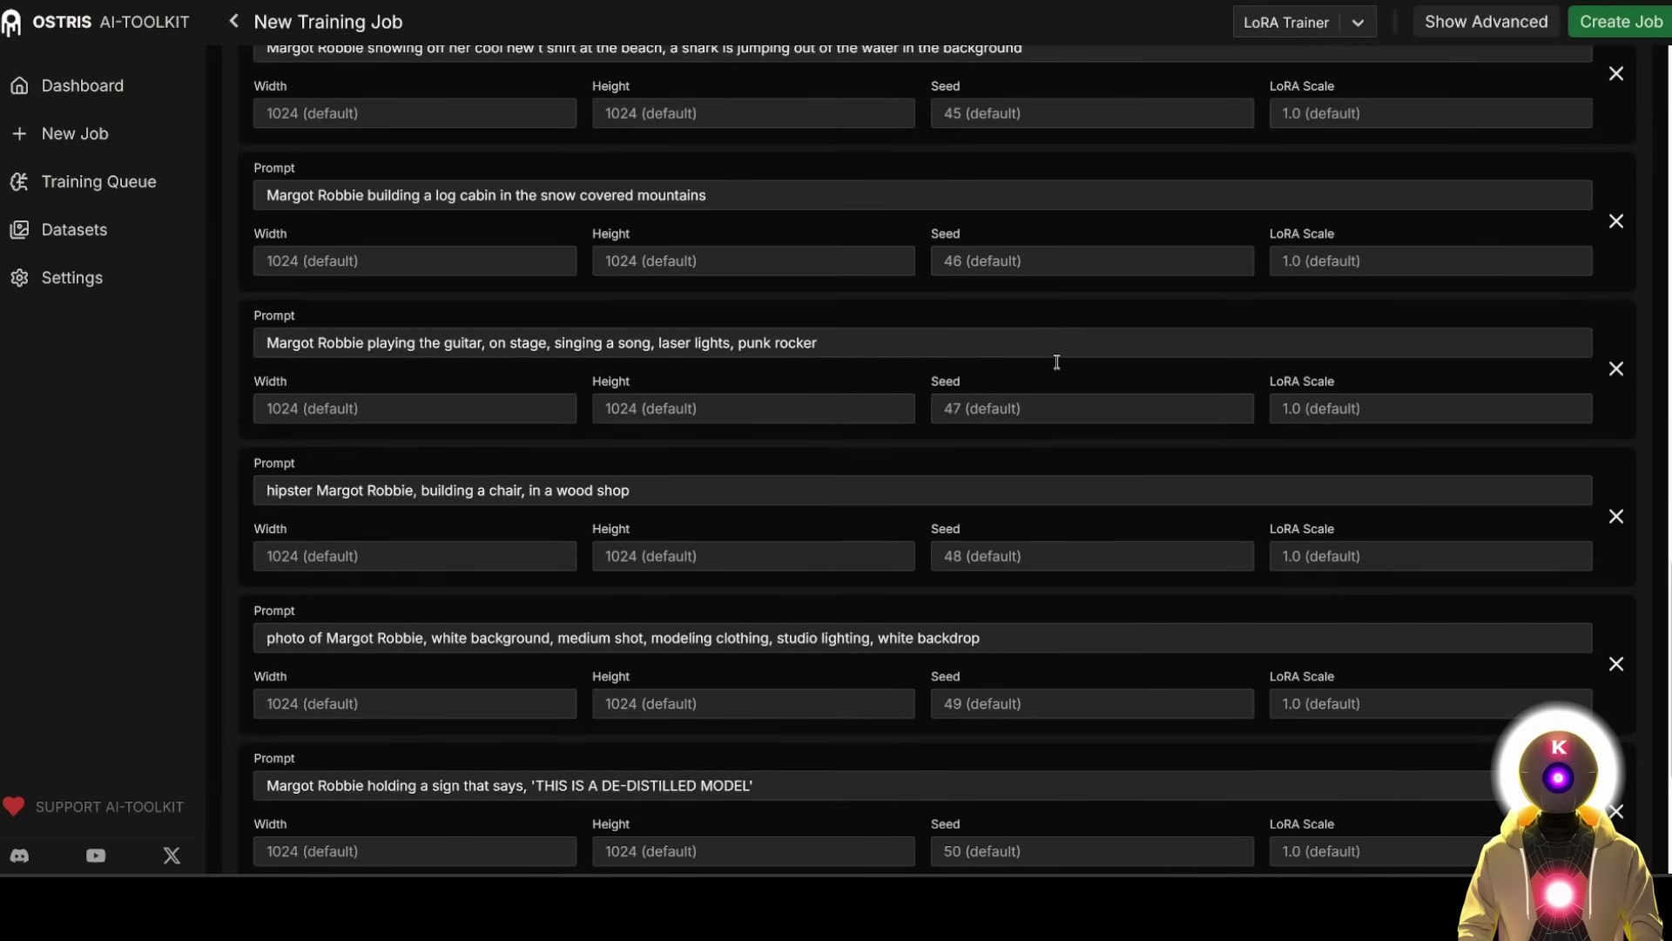
scroll(1052, 392, "up", 15)
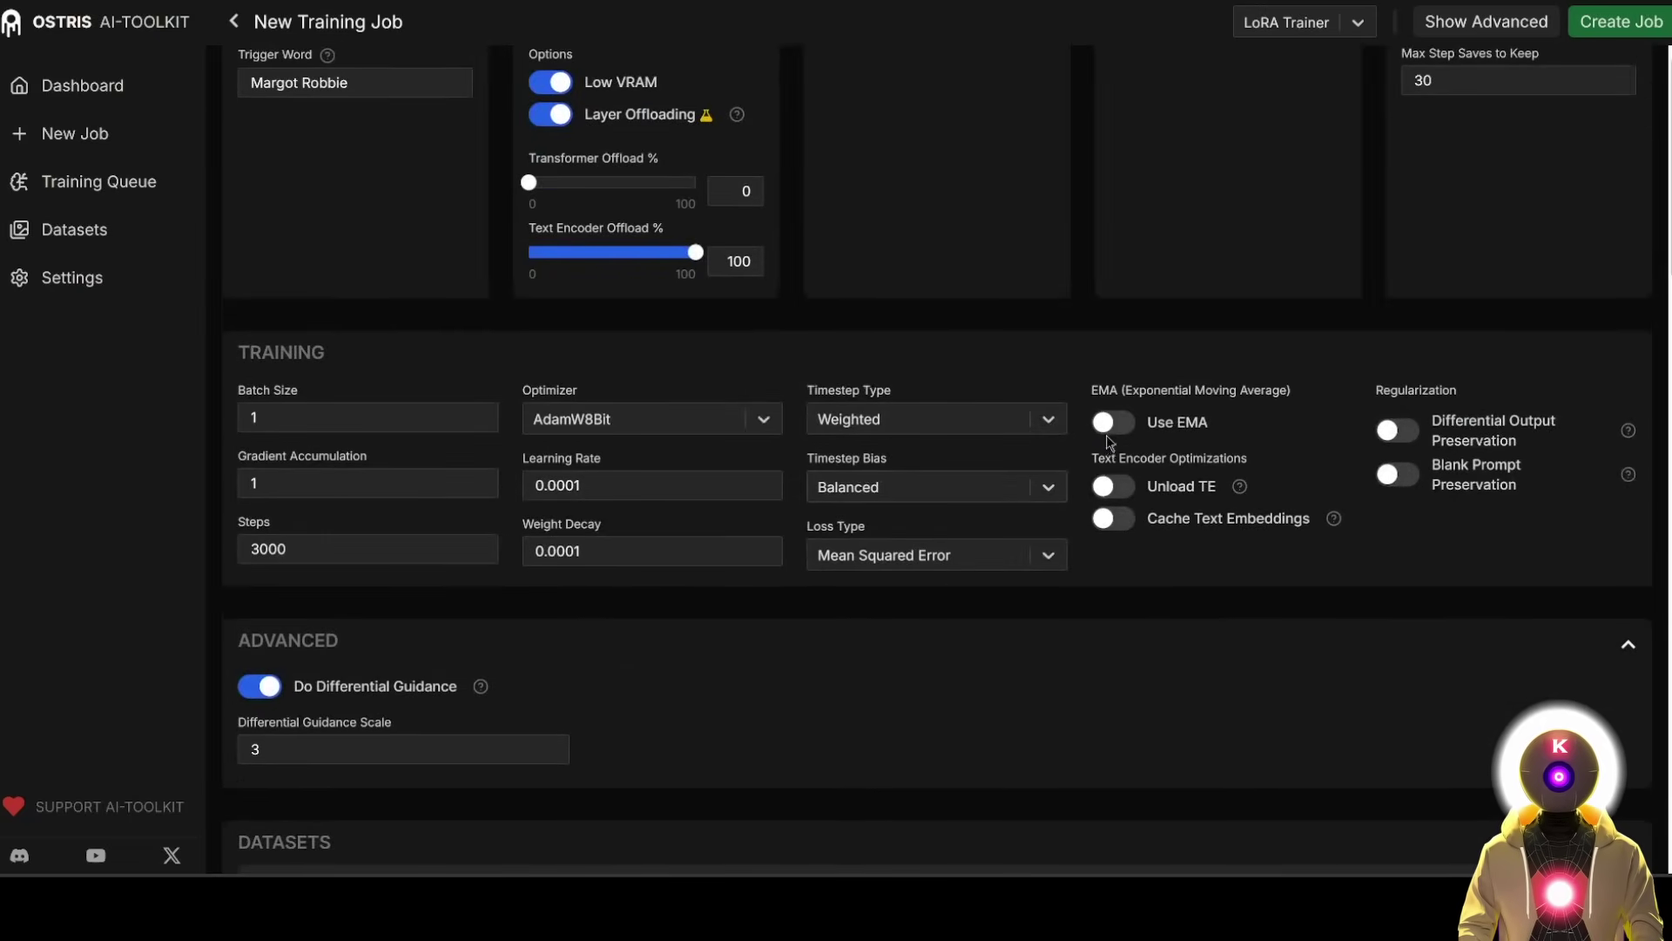
scroll(1093, 446, "up", 2)
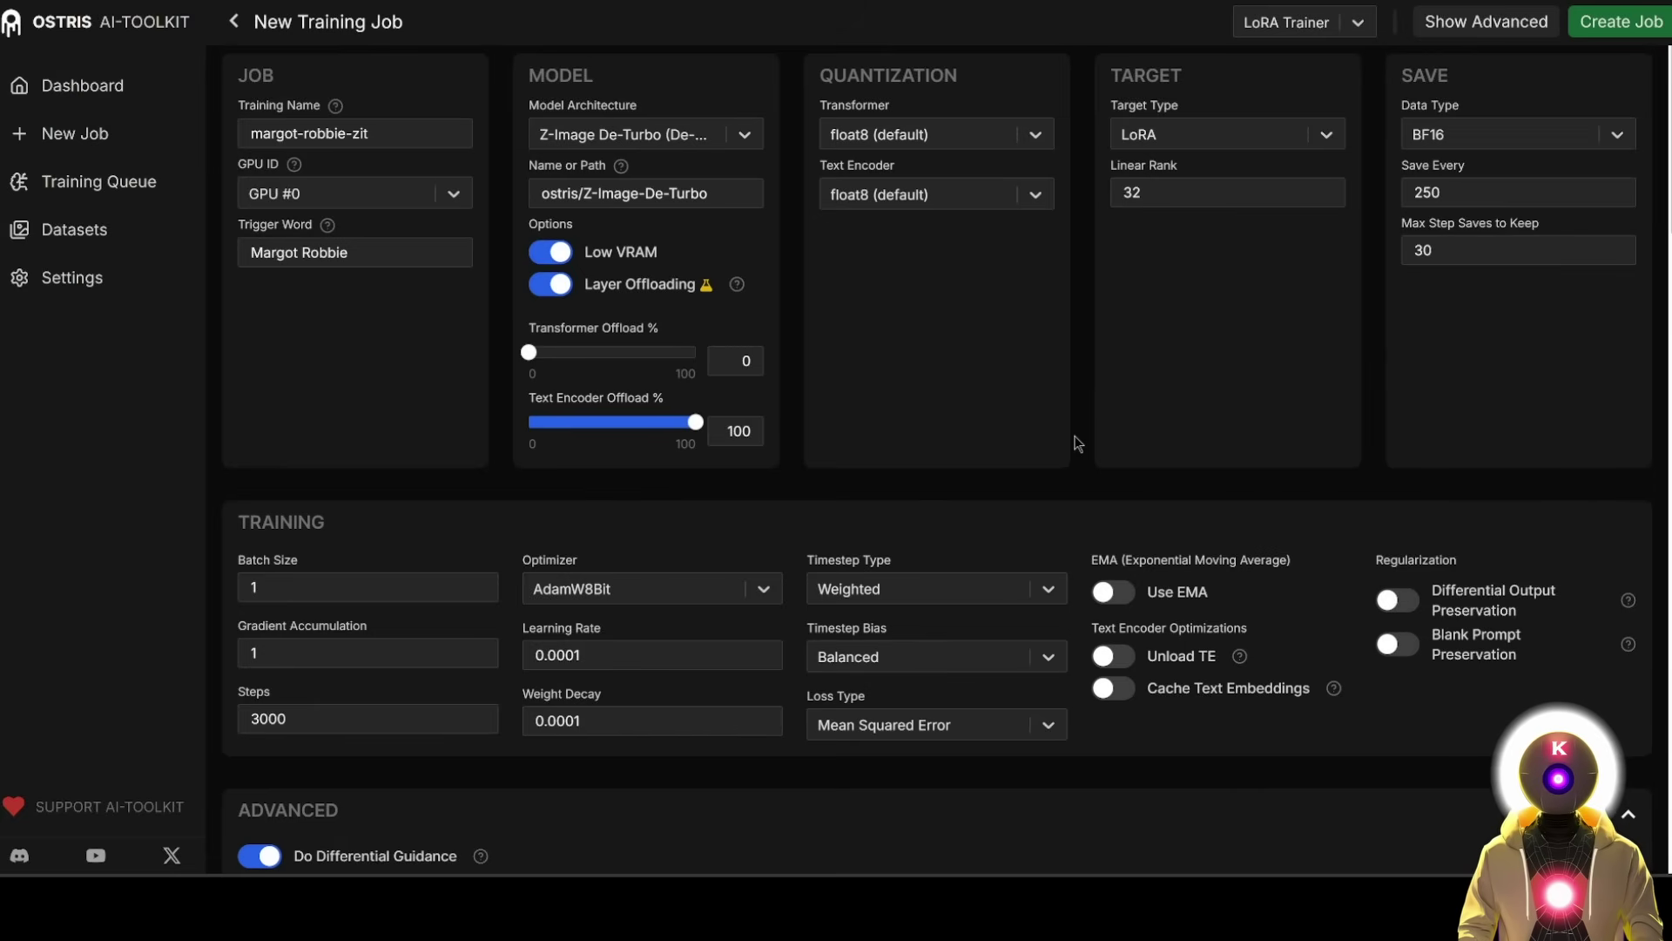
left_click(1605, 26)
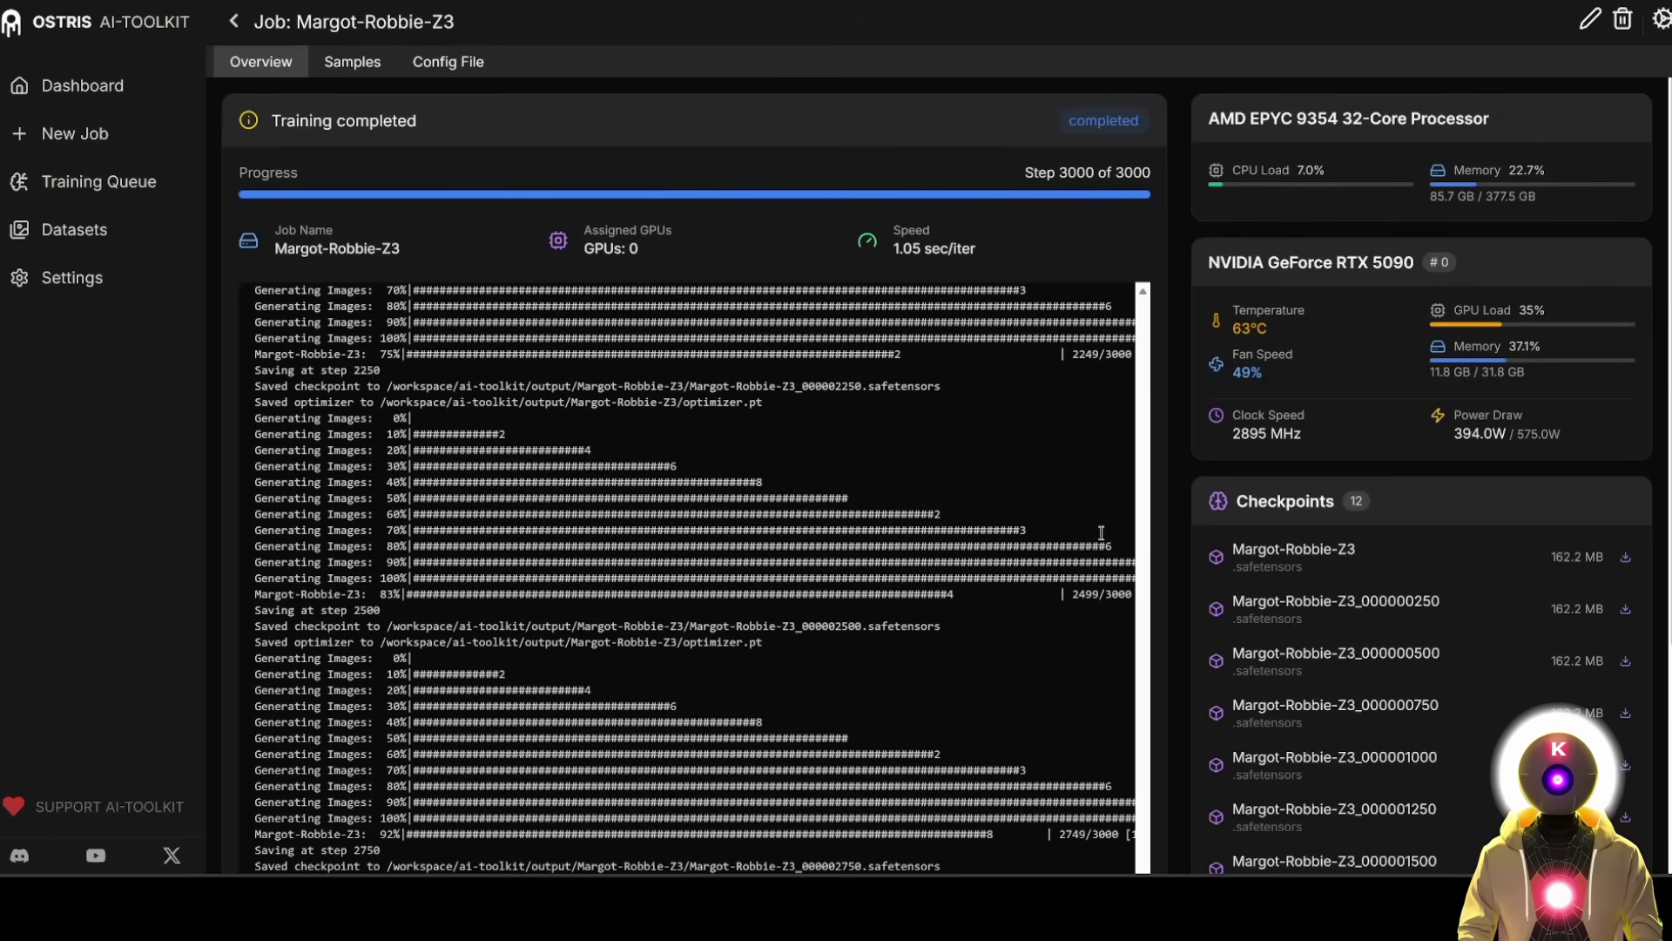
Examine the configuration in the Margot-Robbie-Z3 job's training log and its GPU memory usage
scroll(1088, 427, "up", 15)
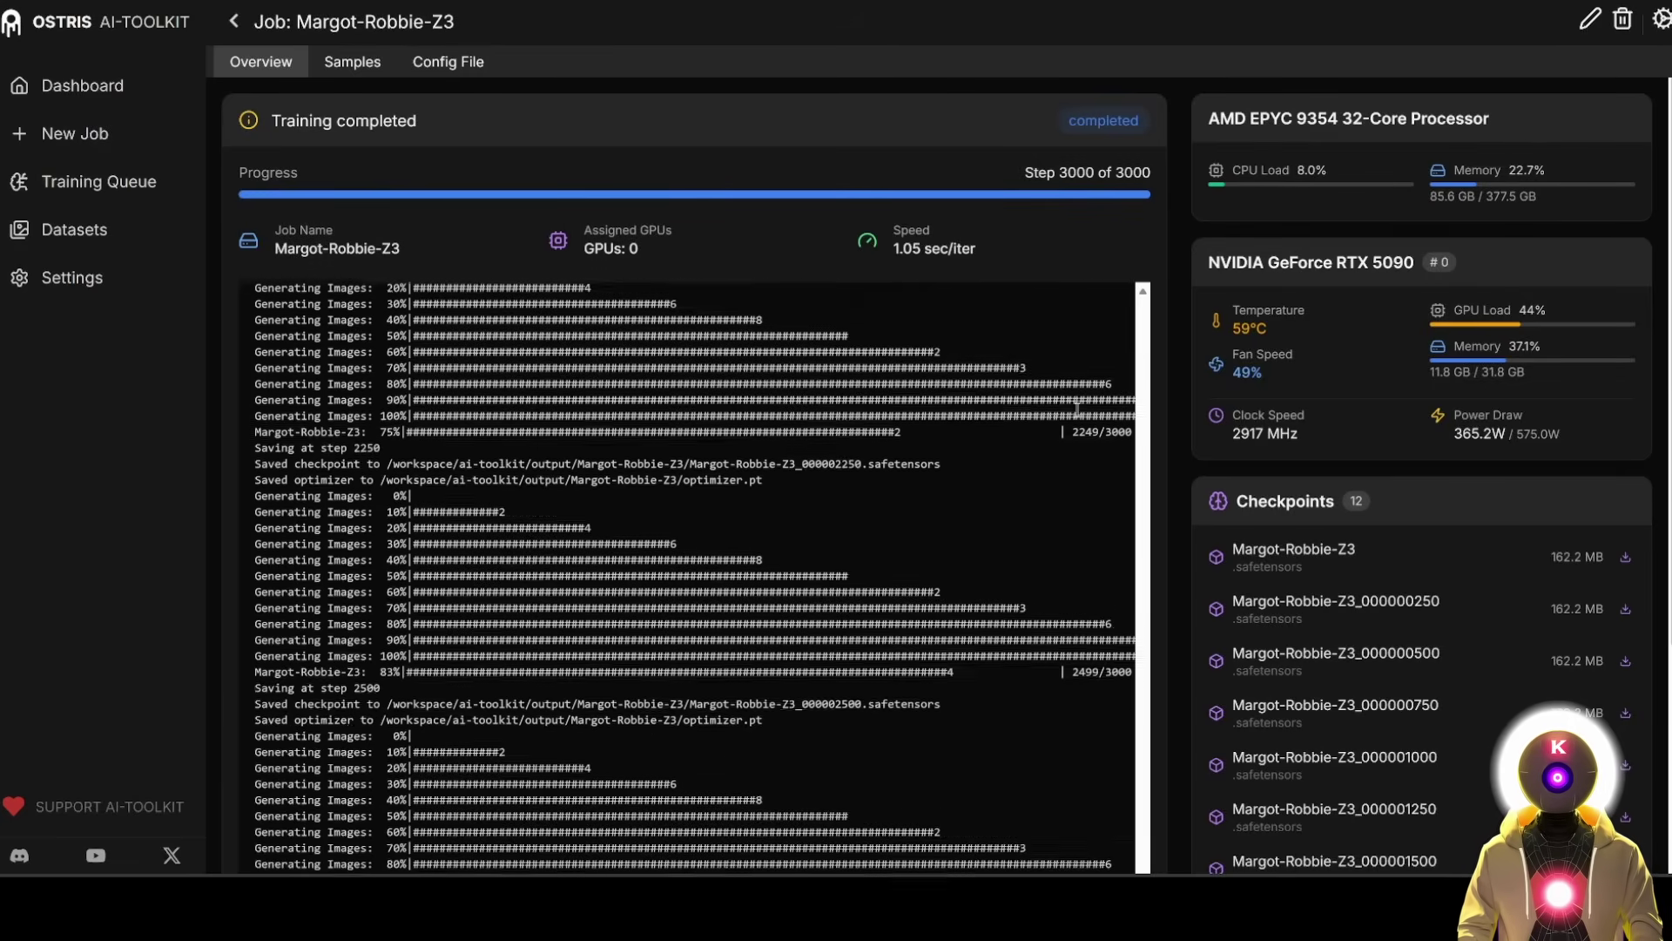
scroll(1047, 436, "up", 5)
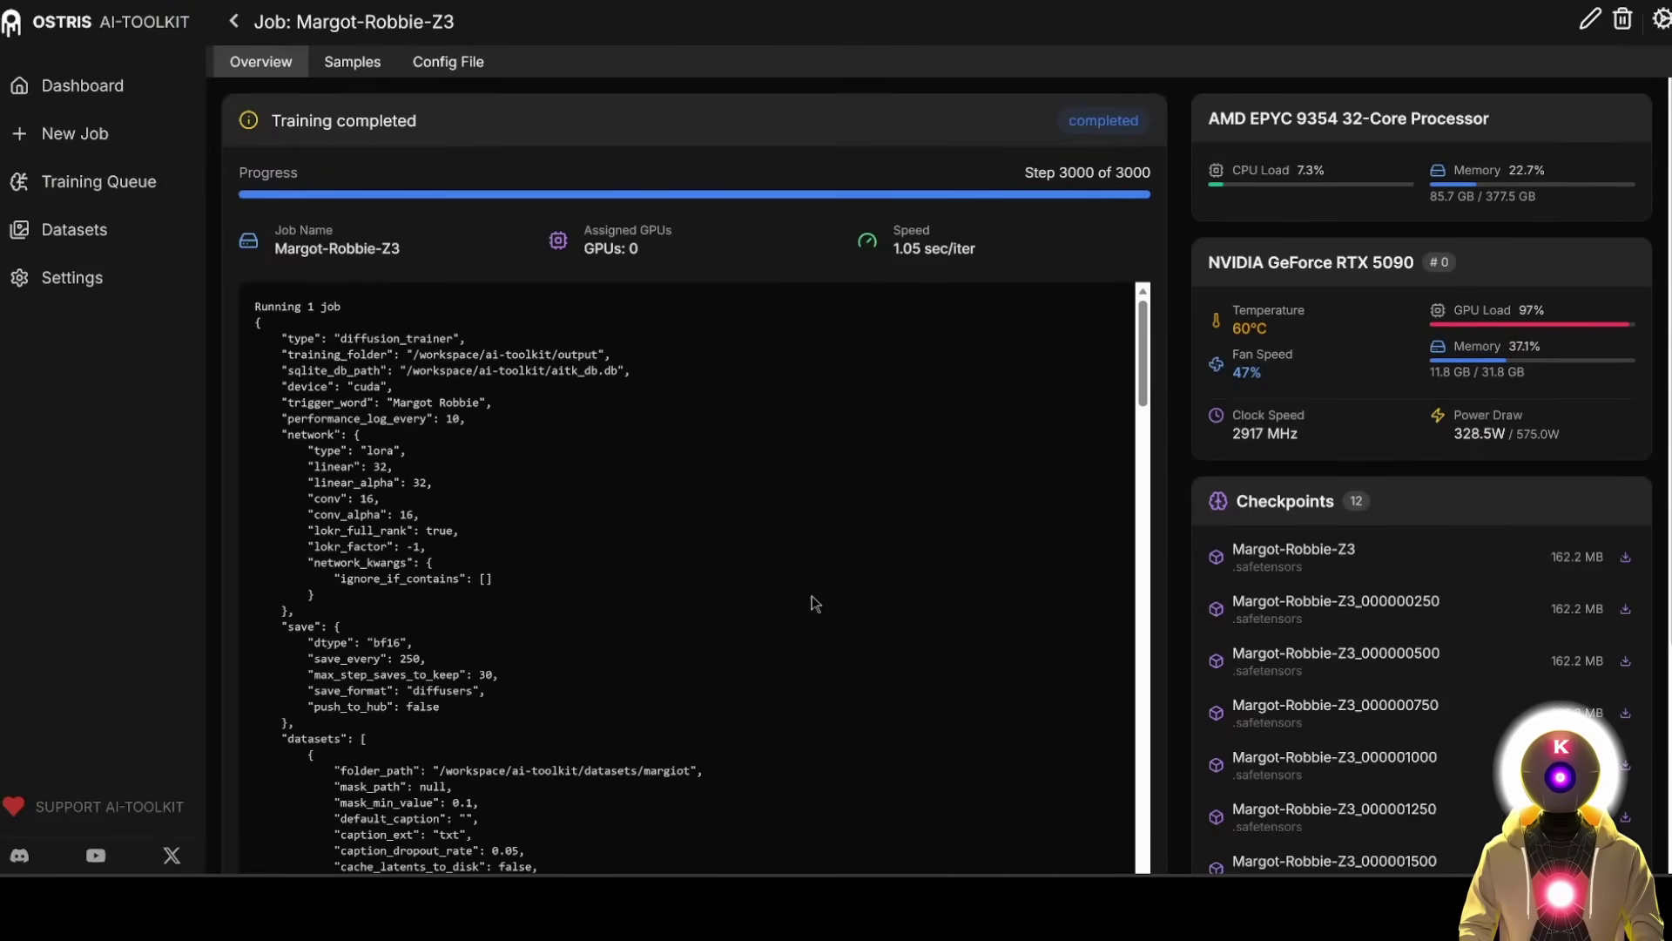
scroll(654, 545, "down", 10)
scroll(731, 436, "down", 5)
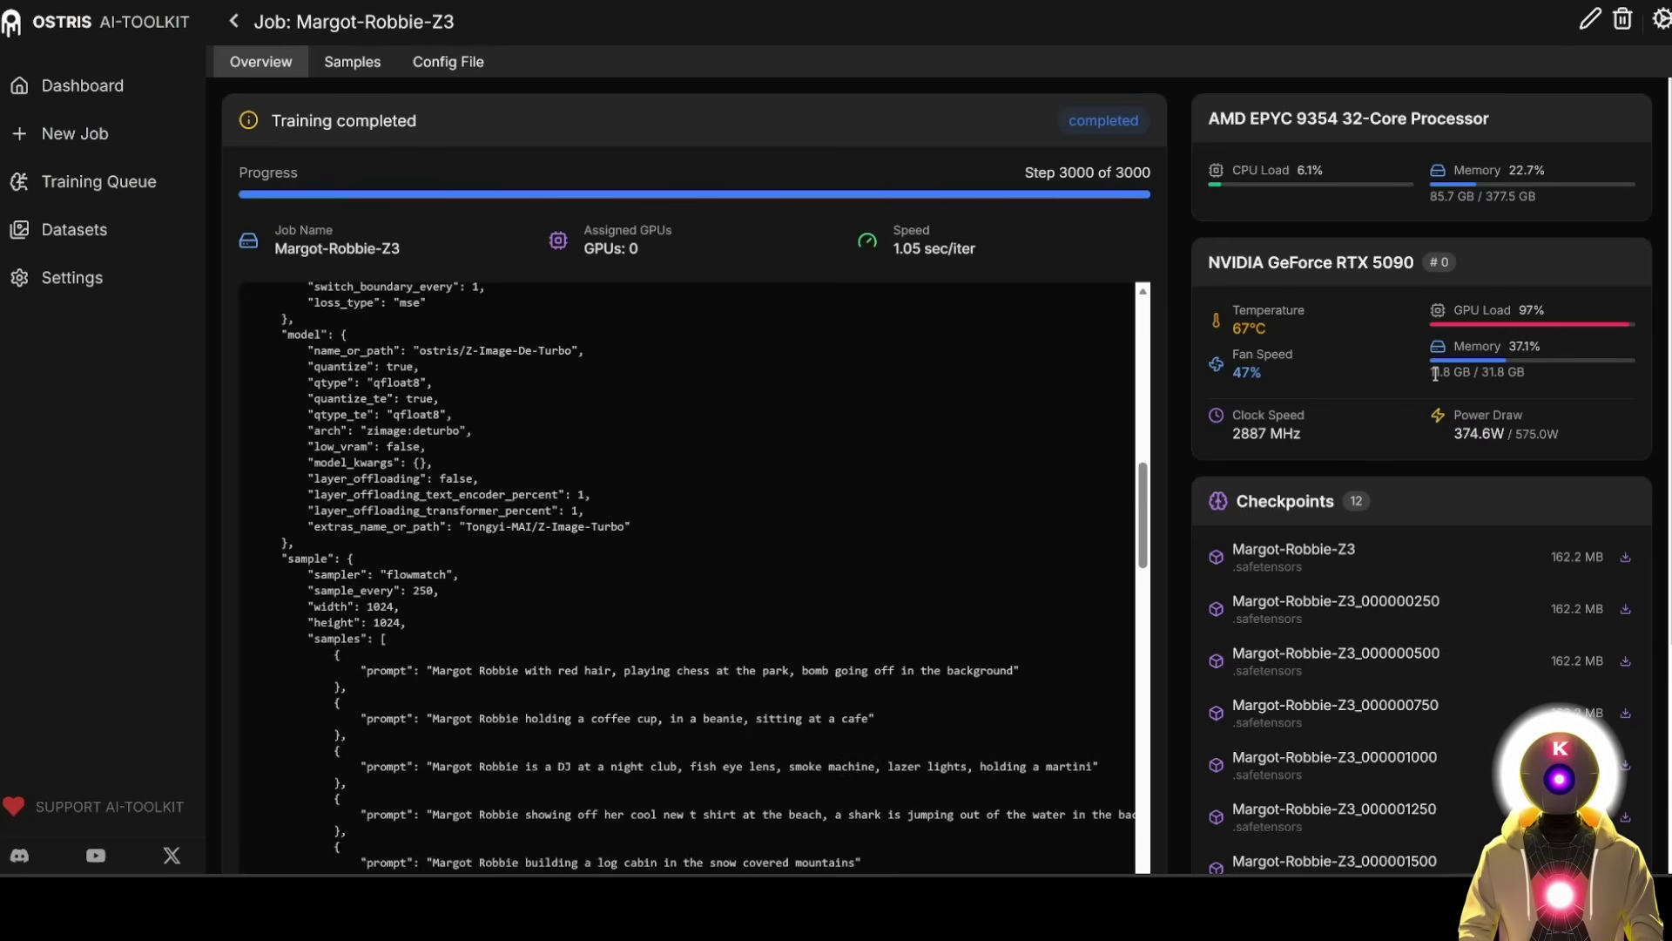
left_click_drag(1445, 372, 1472, 371)
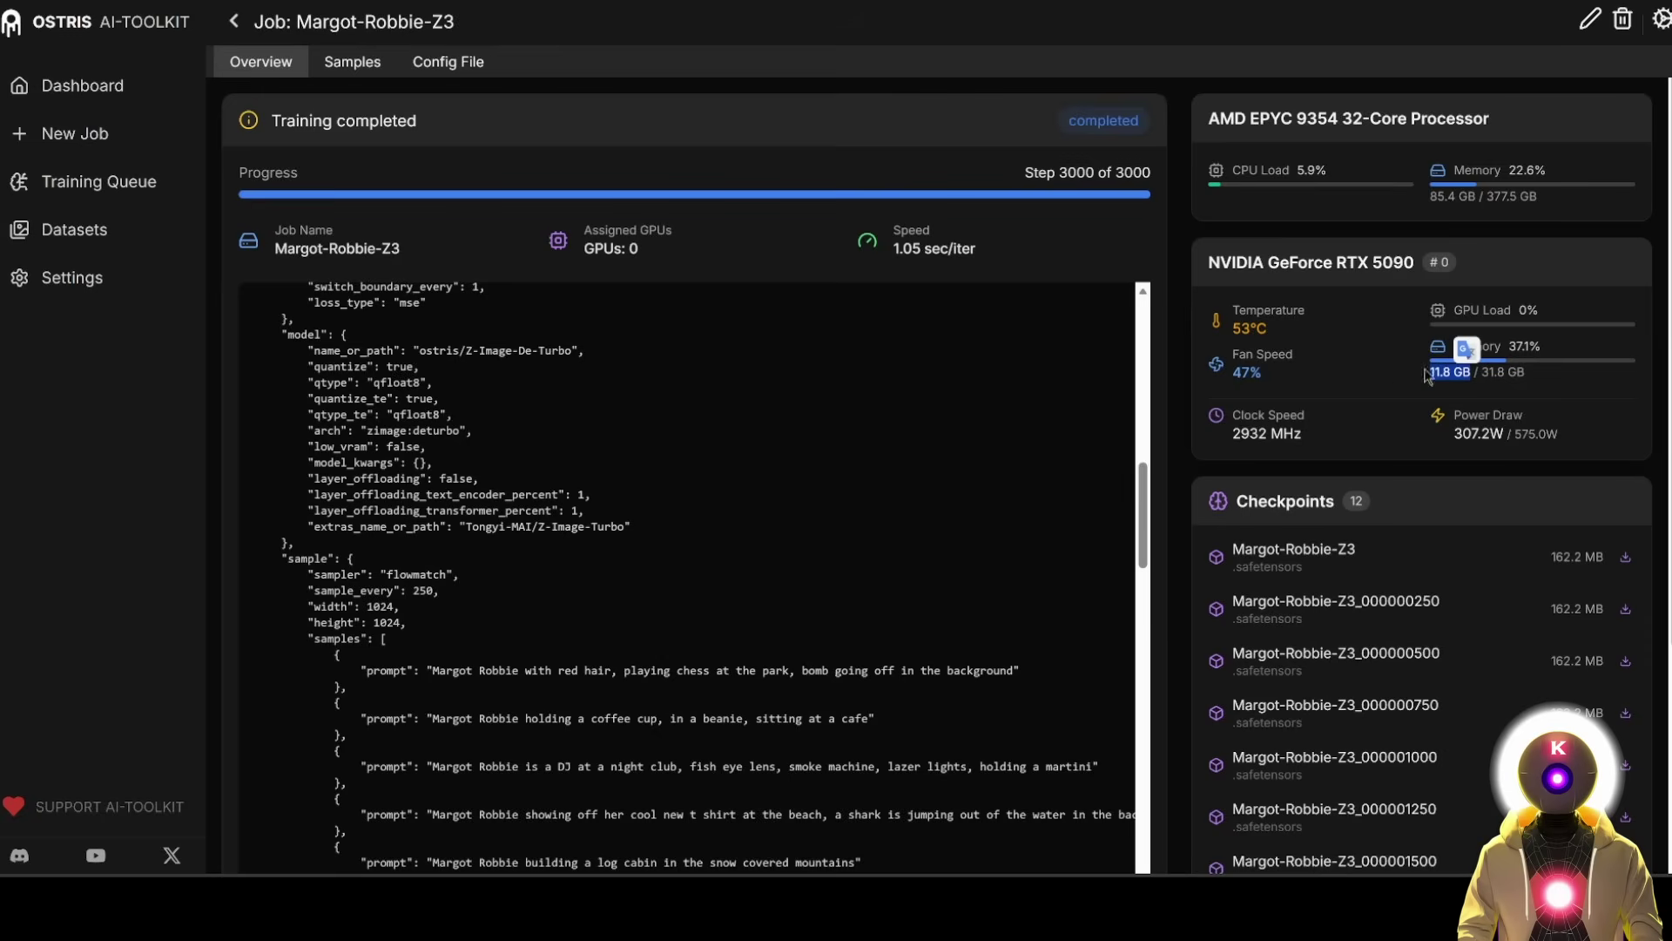
left_click(1418, 364)
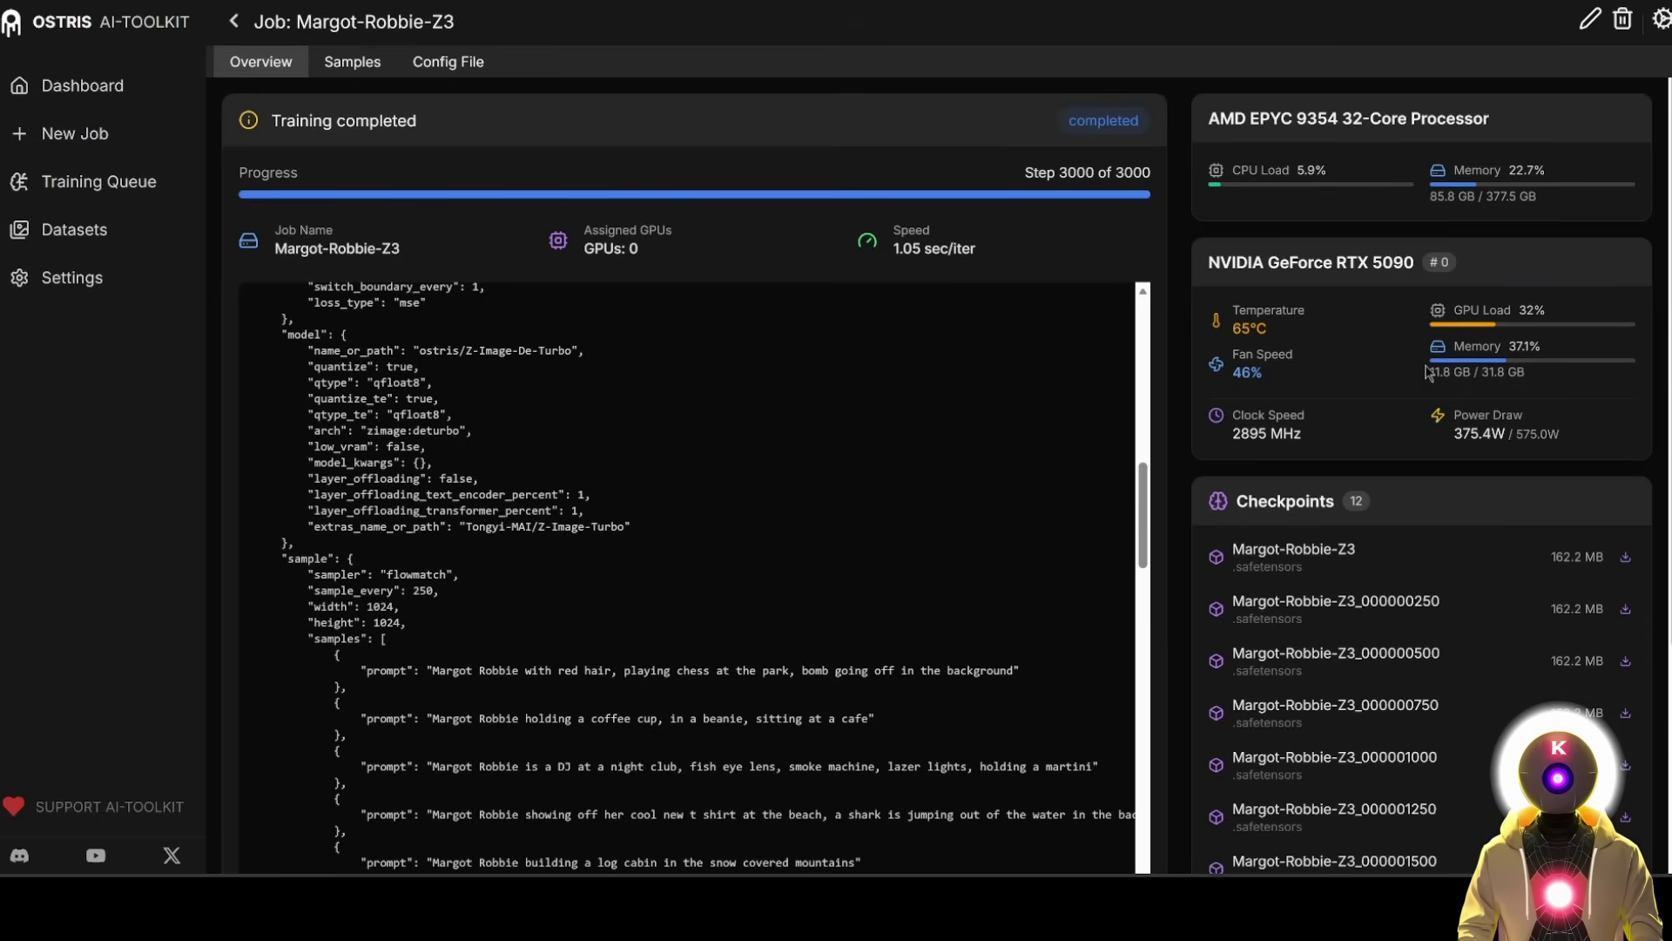
Look through the grid of sample images generated during the Margot-Robbie-Z3 training
left_click(351, 71)
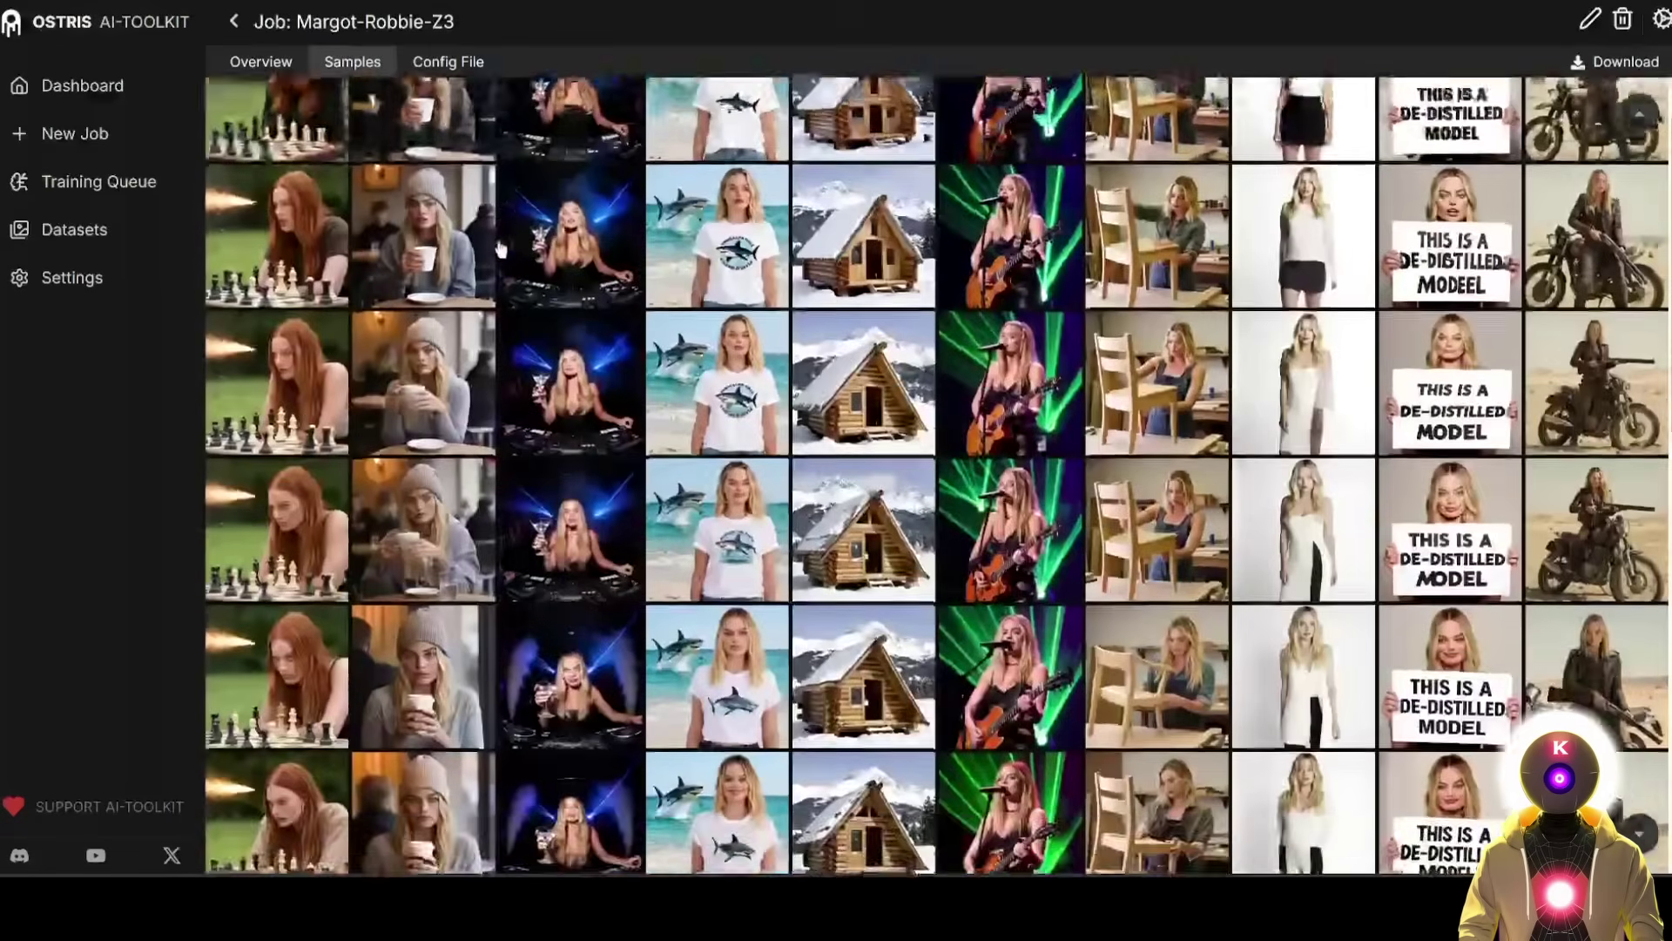
scroll(425, 185, "down", 5)
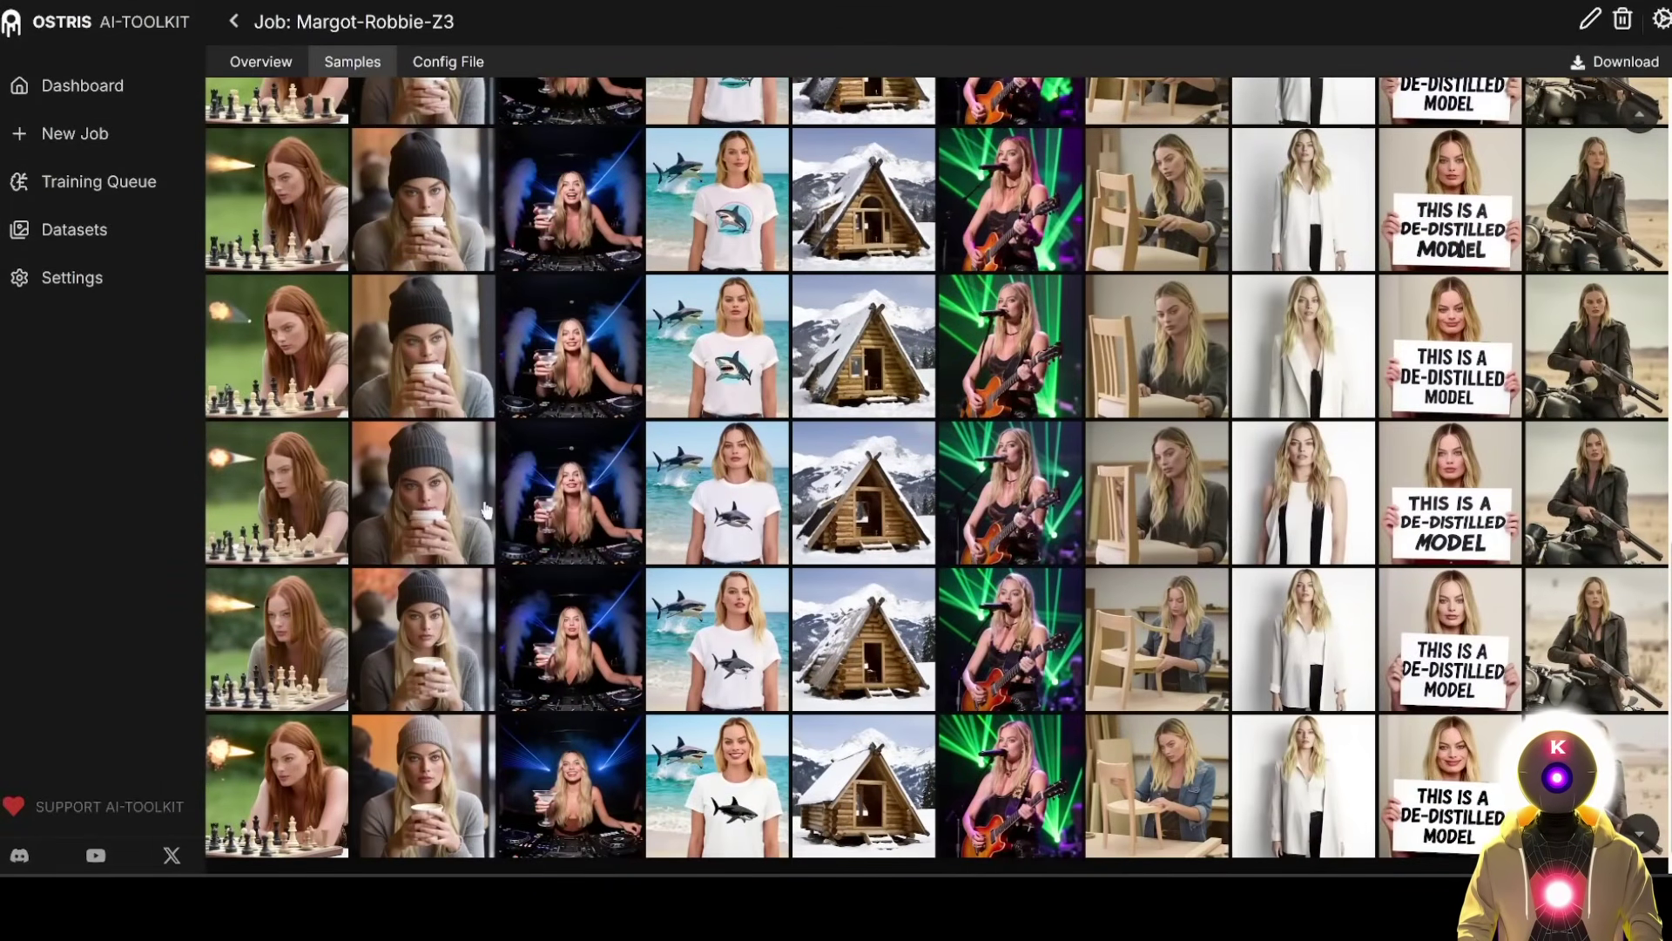
scroll(348, 161, "down", 1)
Enlarge the step 0 chess sample and page through the following step 0 samples to judge the likeness
left_click(274, 124)
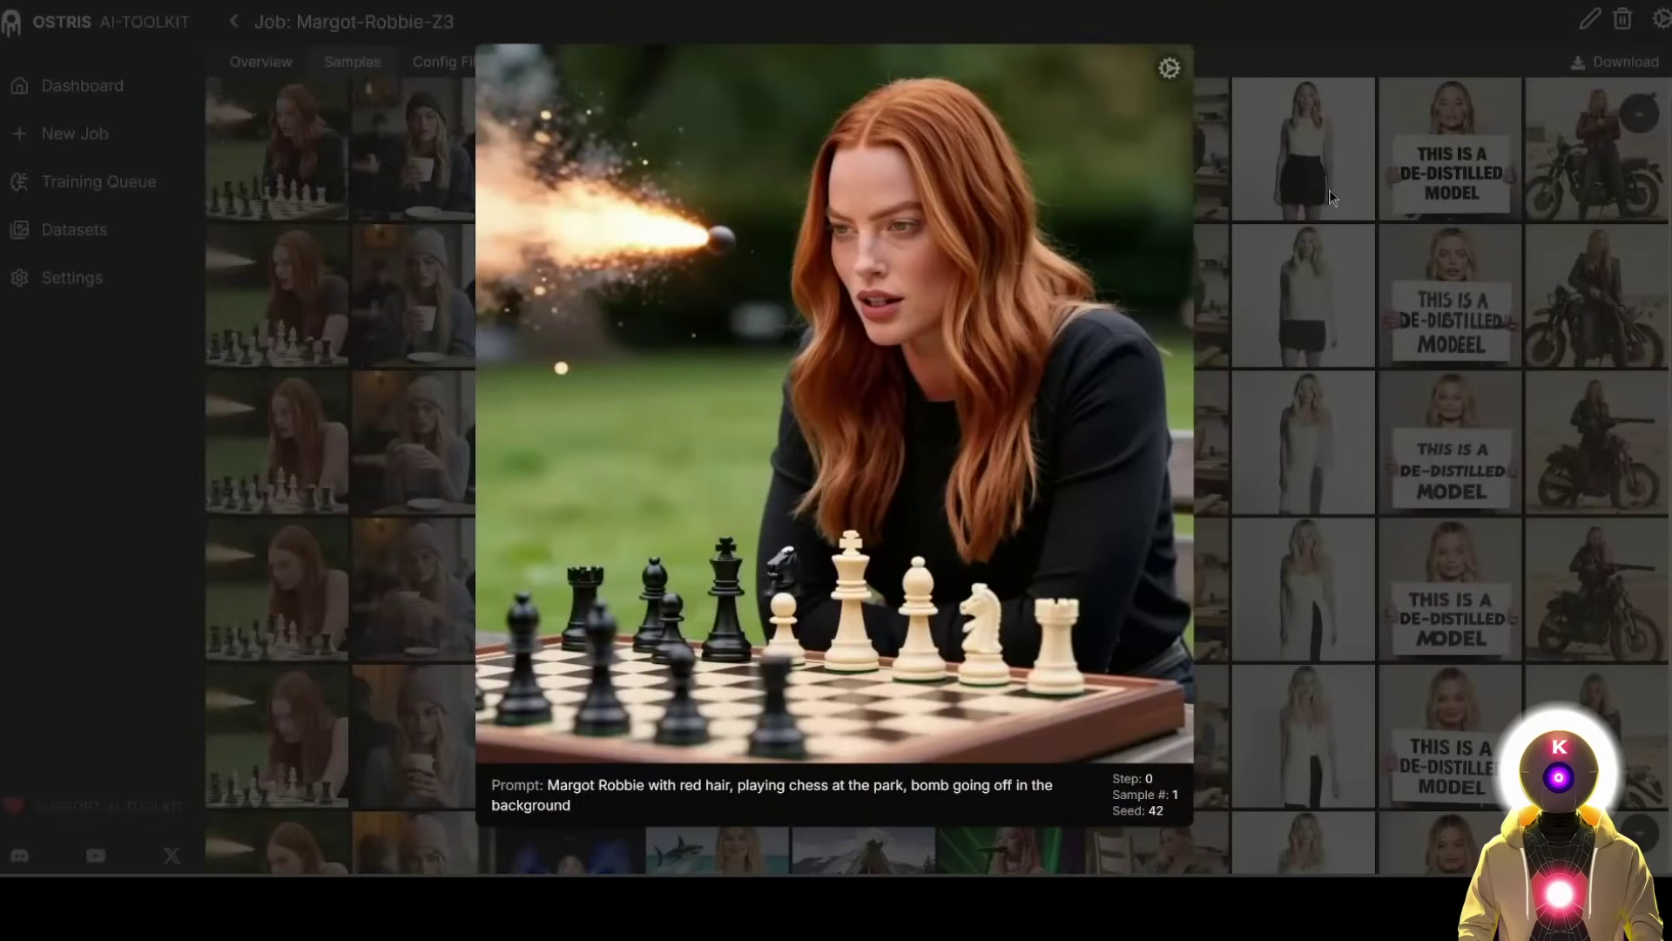
key("Right")
key("Right")
key("Right")
key("Right")
key("Right")
key("Right")
key("Right")
key("Right")
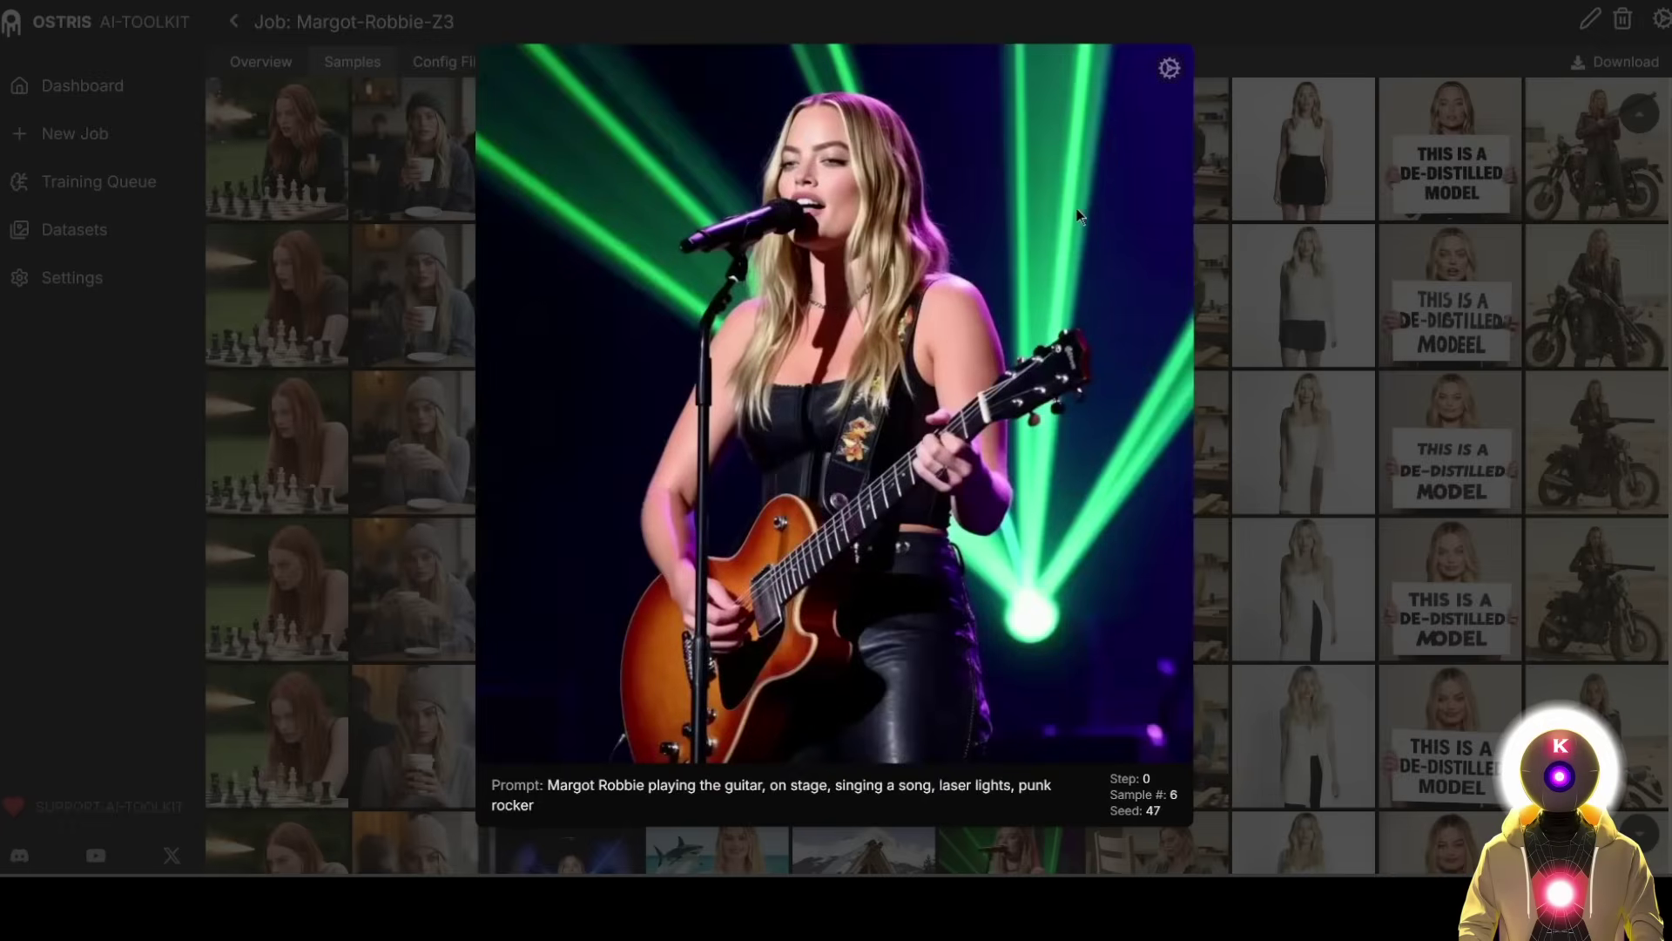
Page back through the enlarged step 0 samples, from the guitar image toward the start of the row
key("Right")
key("Left")
key("Left")
key("Left")
key("Left")
key("Left")
key("Left")
key("Left")
Advance the enlarged sample through successive training steps, comparing the night club DJ image at steps 1,250 and 2,500
key("Down")
key("Down")
key("Down")
key("Down")
key("Down")
key("Down")
key("Down")
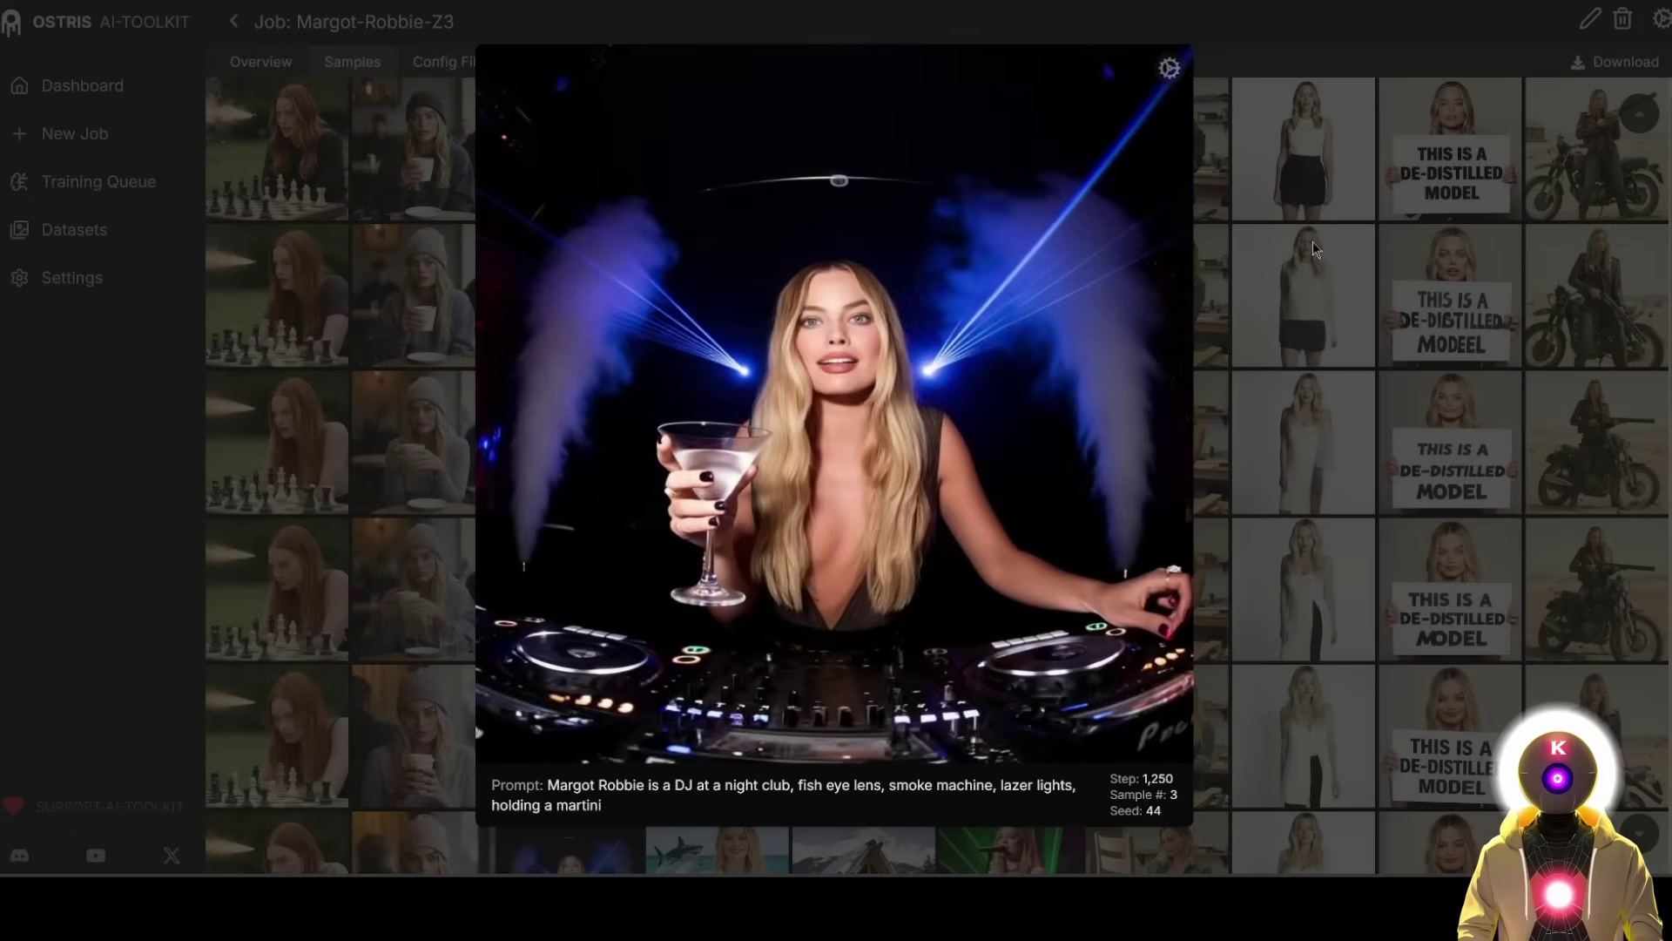
key("Down")
key("Down")
key("Down")
key("Down")
key("Down")
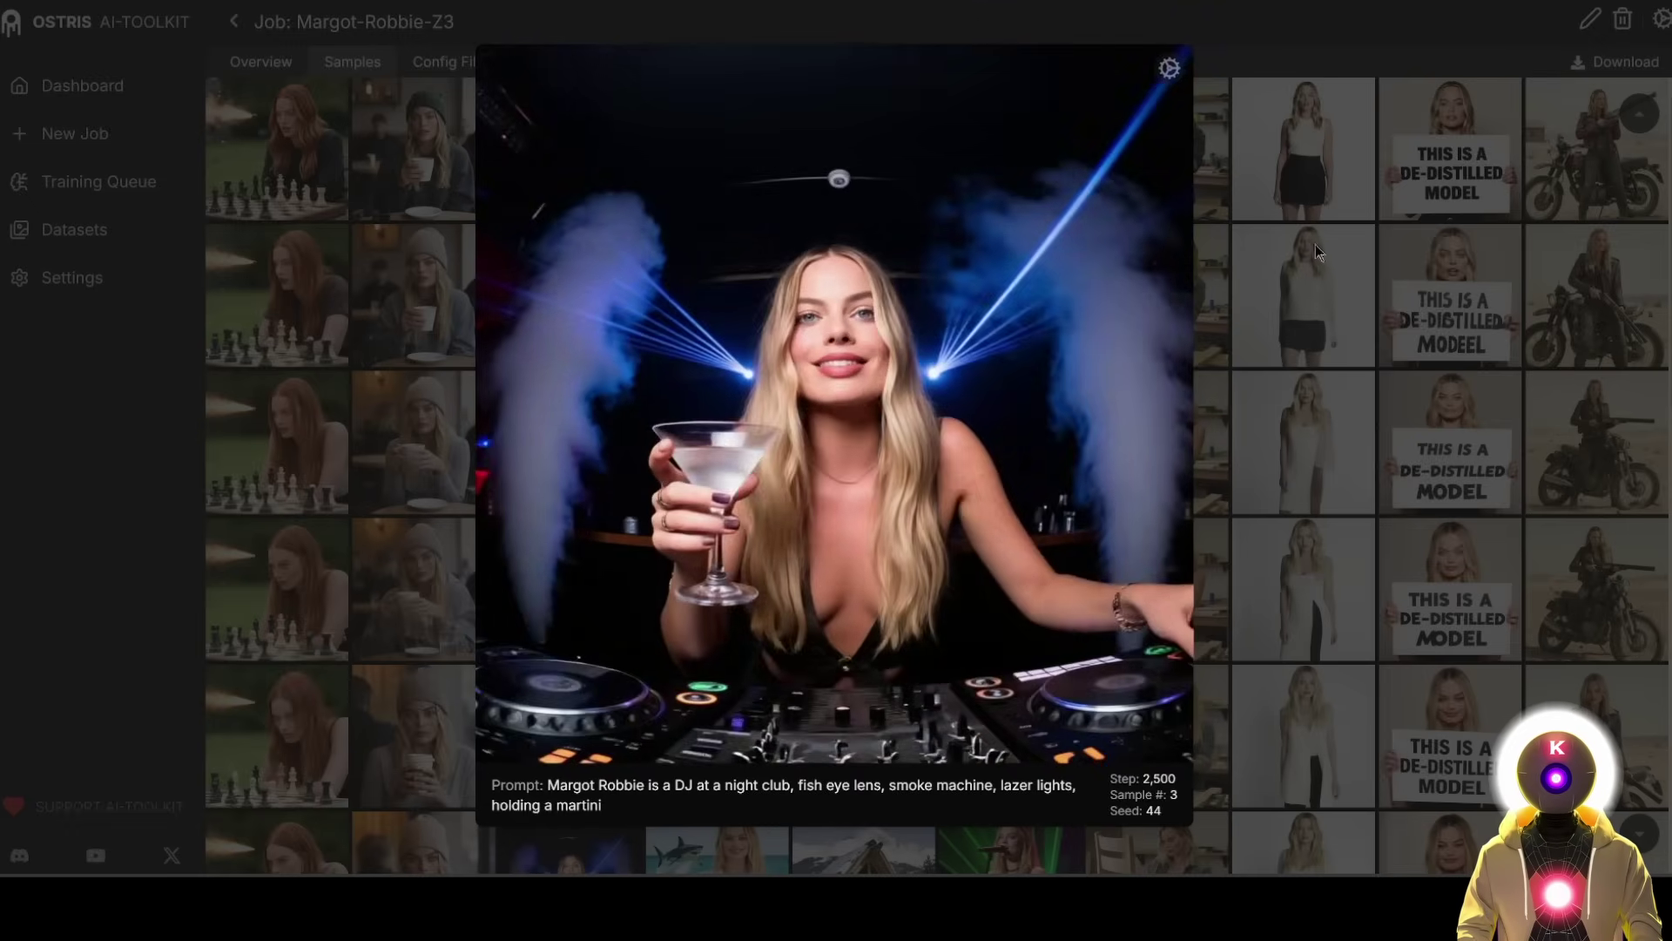
Page across the step 3,000 samples to the one holding the sign, and close the enlarged view
key("Right")
key("Right")
key("Right")
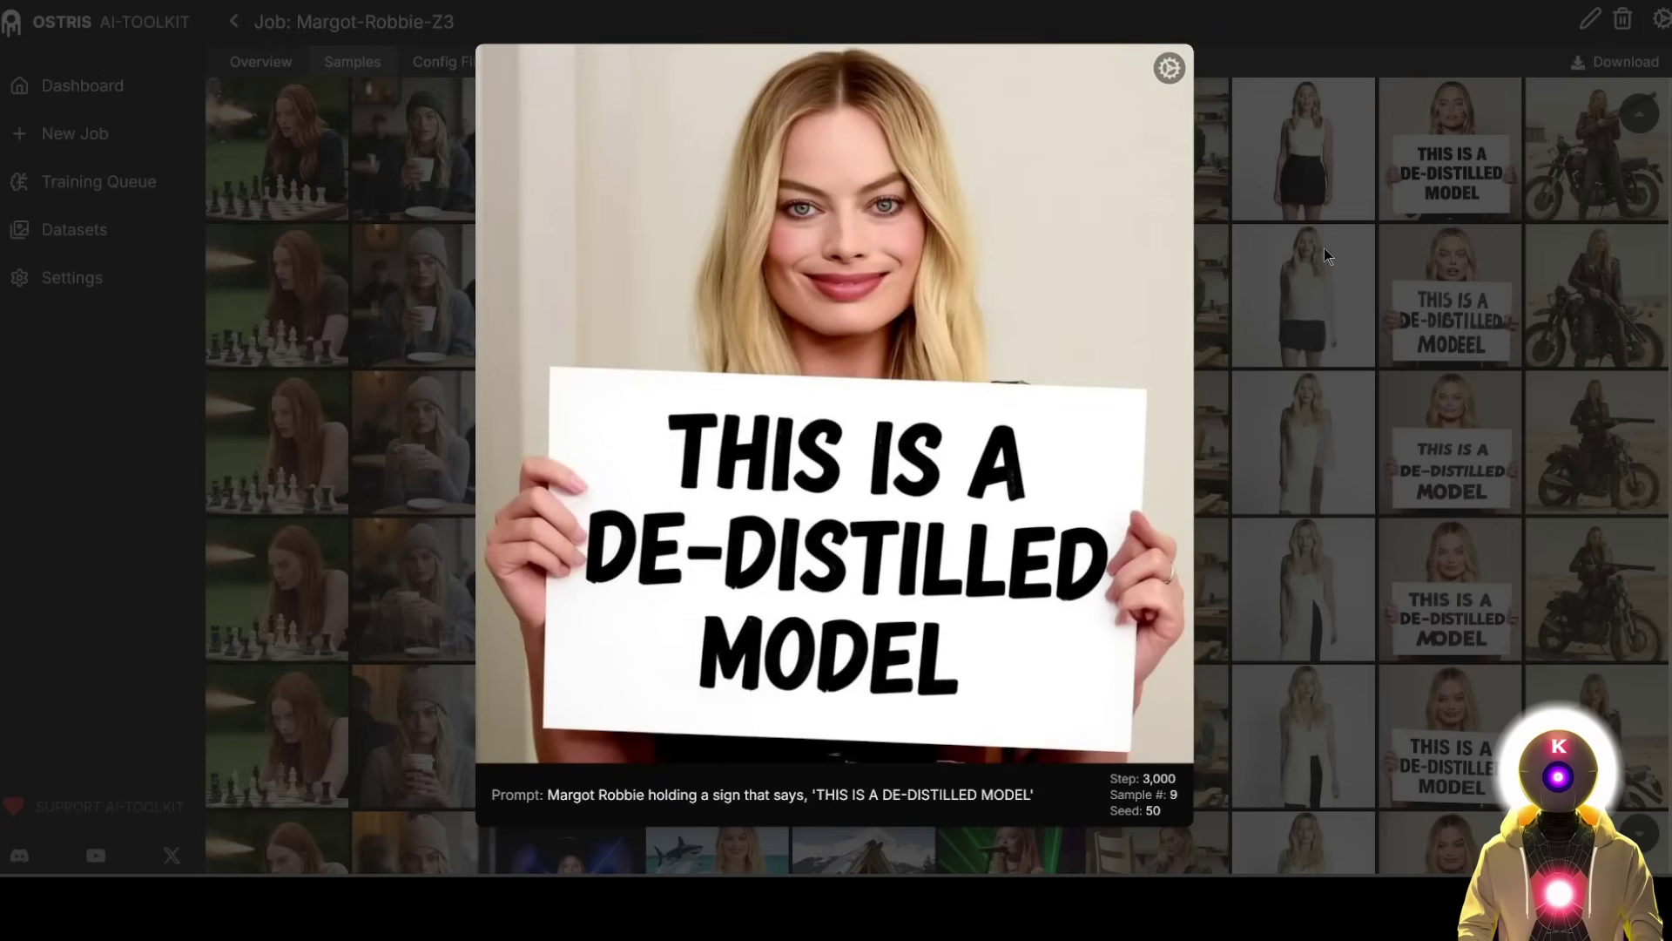
key("Escape")
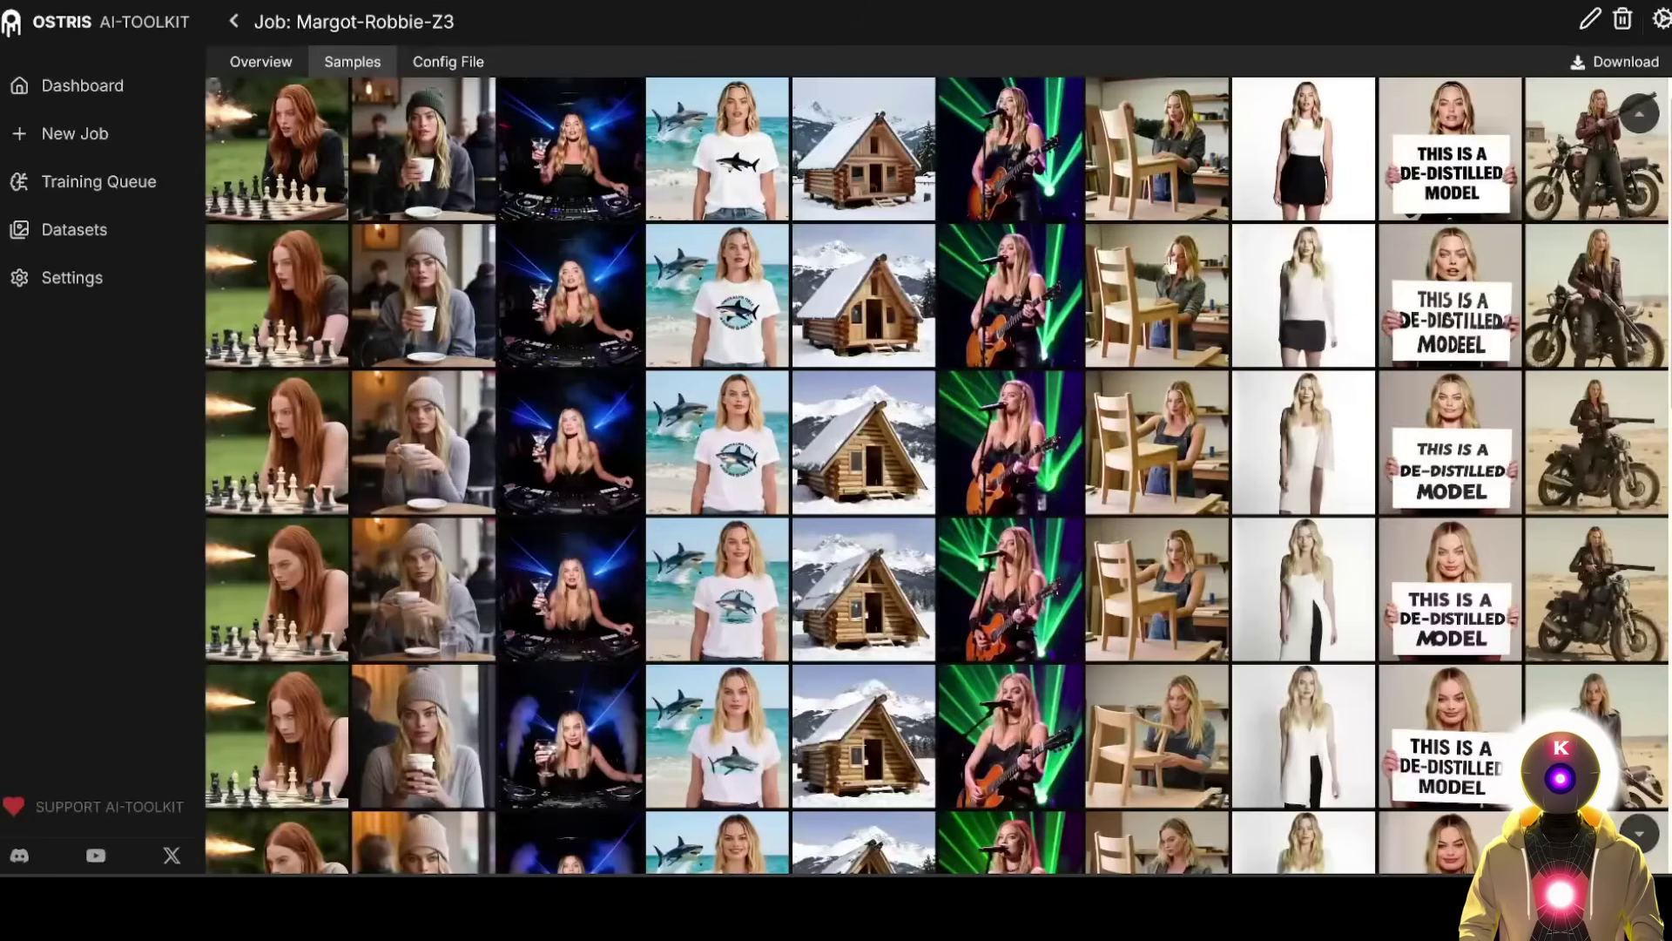
Compare the rows of the sample grid from the earliest to the last training steps
scroll(1224, 406, "down", 2)
scroll(1223, 406, "down", 2)
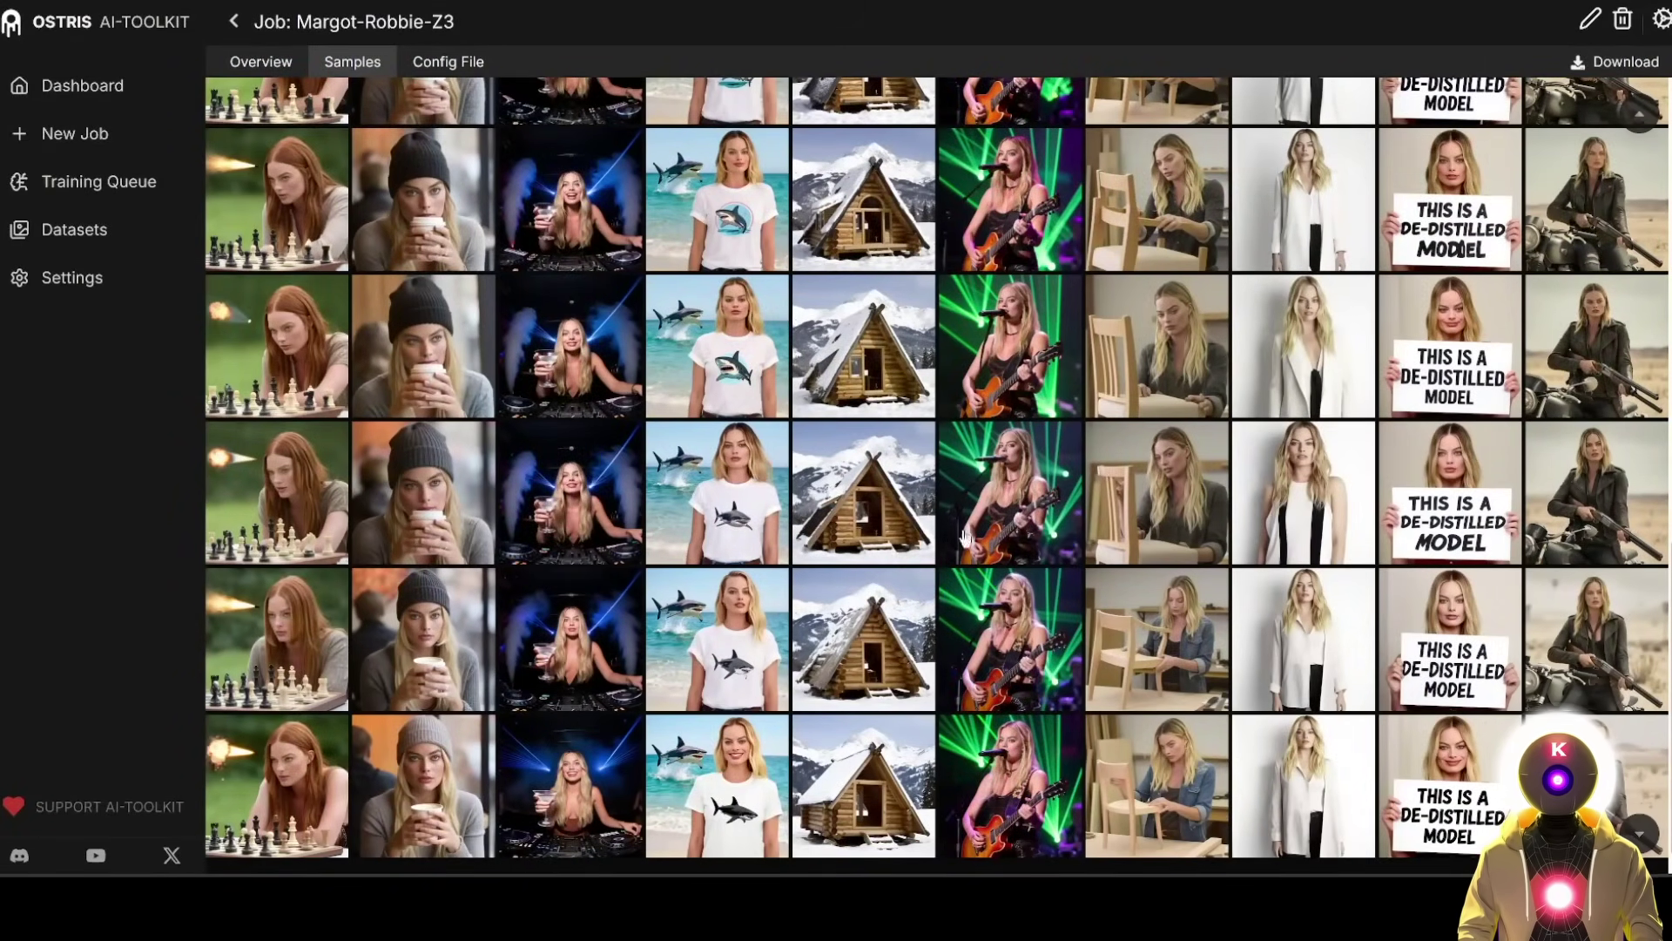
scroll(1059, 488, "down", 3)
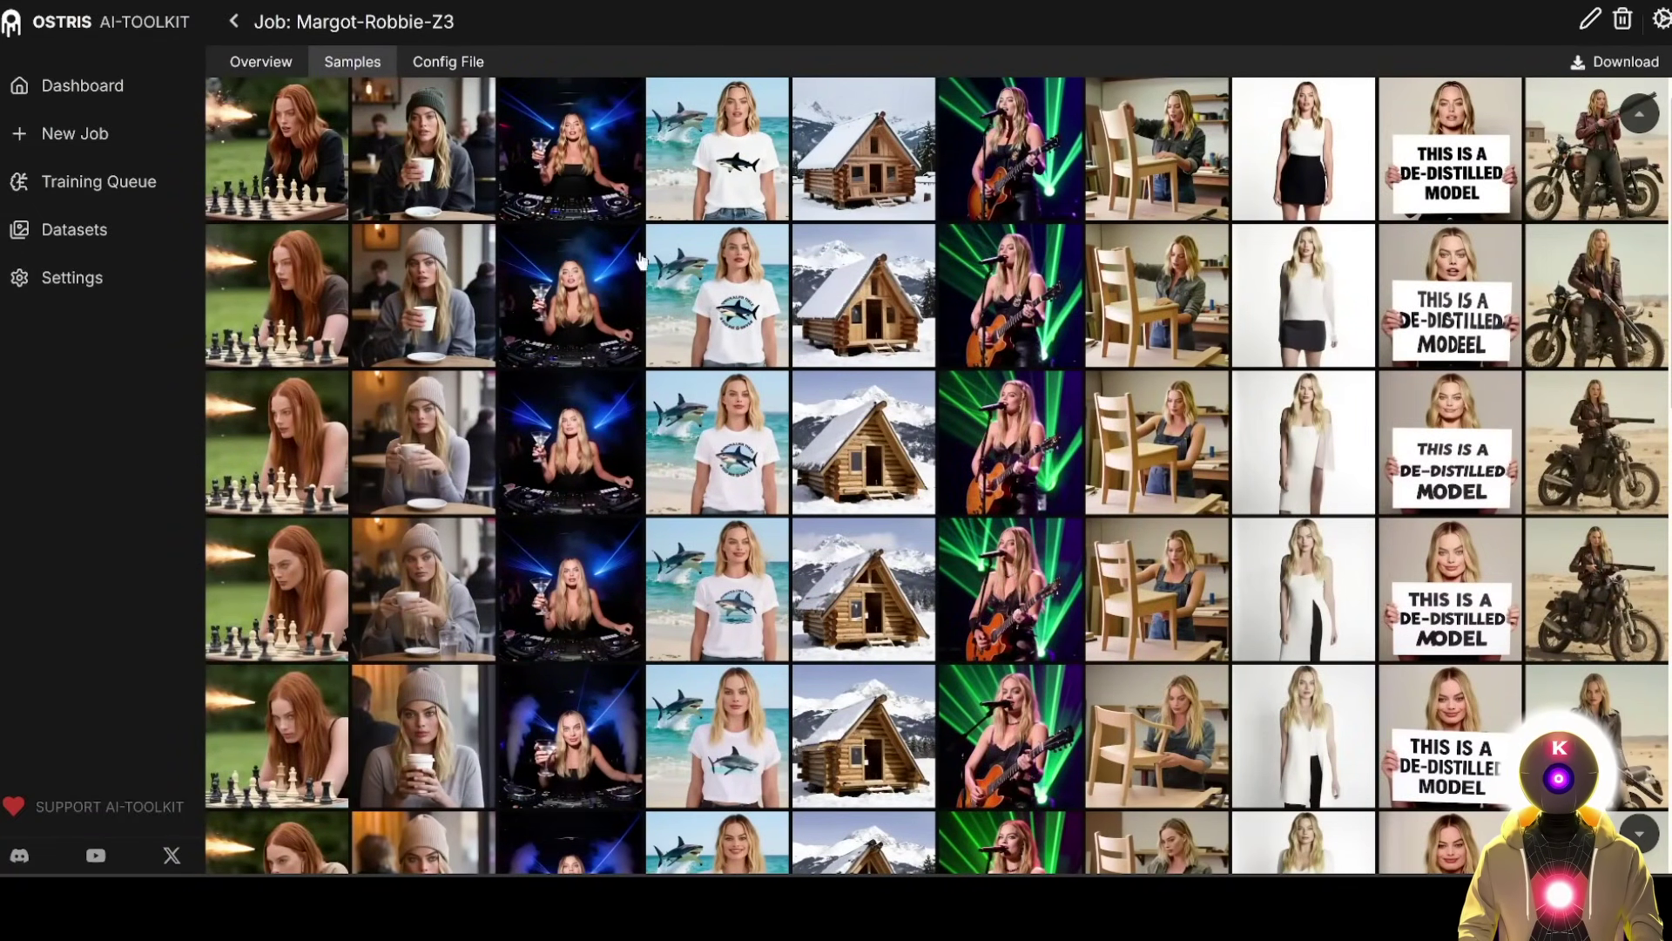
scroll(623, 423, "down", 1)
scroll(627, 427, "up", 1)
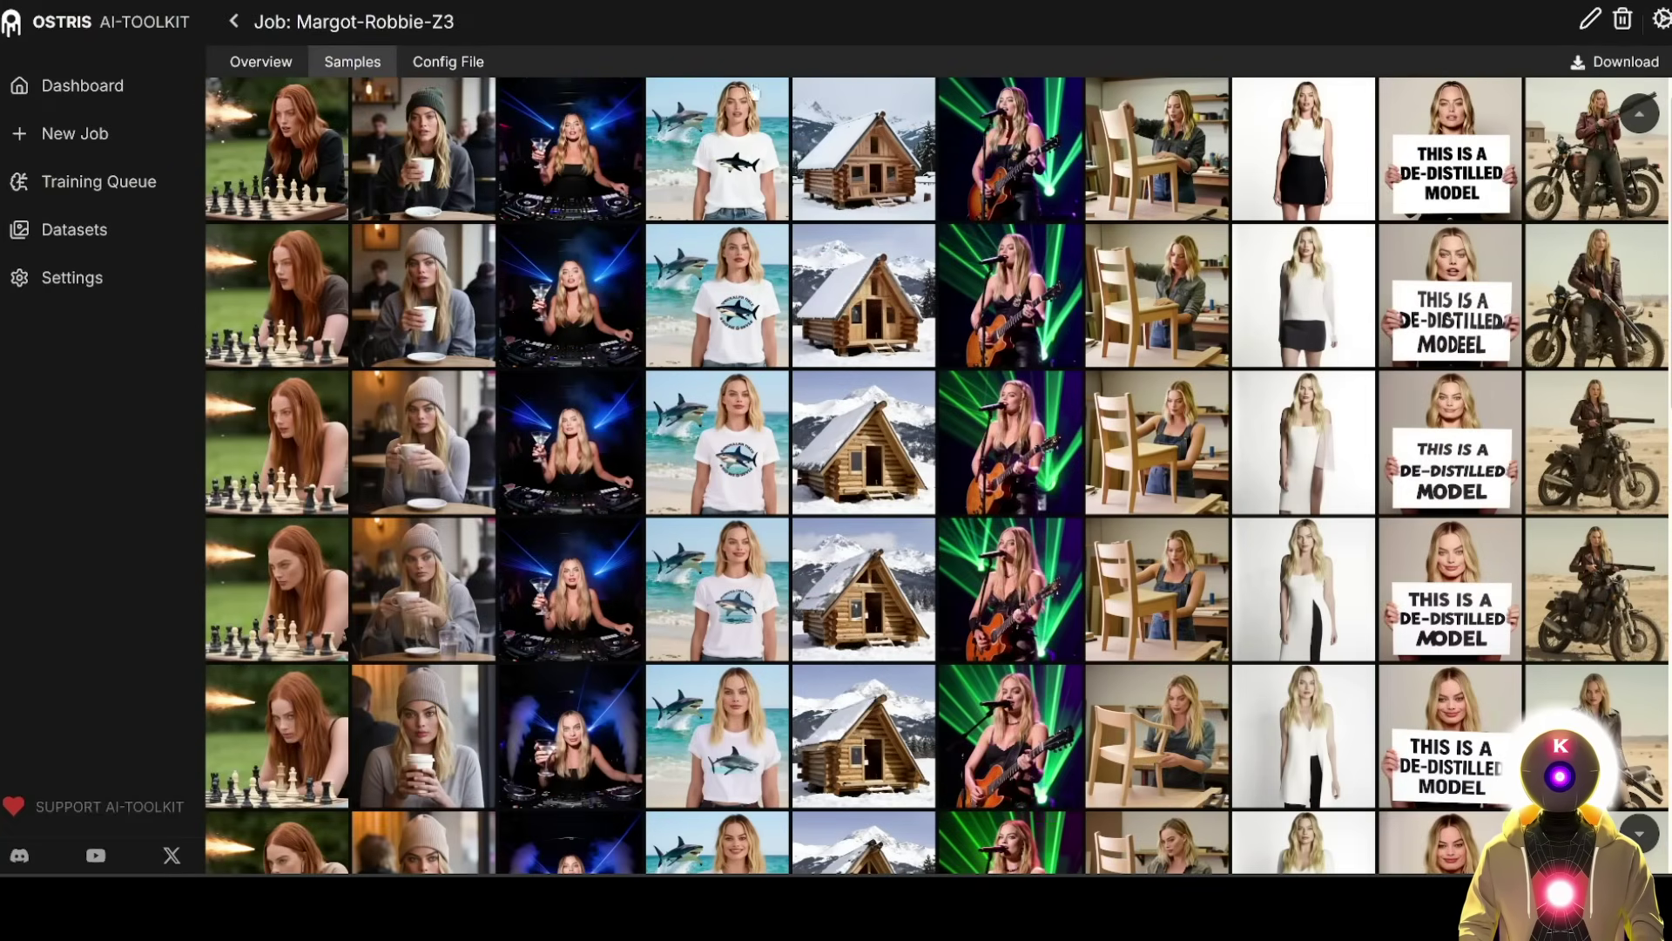
Open the Margot-Robbie-Z3 job overview and examine the list of saved checkpoints
left_click(277, 60)
scroll(1324, 372, "down", 1)
scroll(1321, 435, "down", 2)
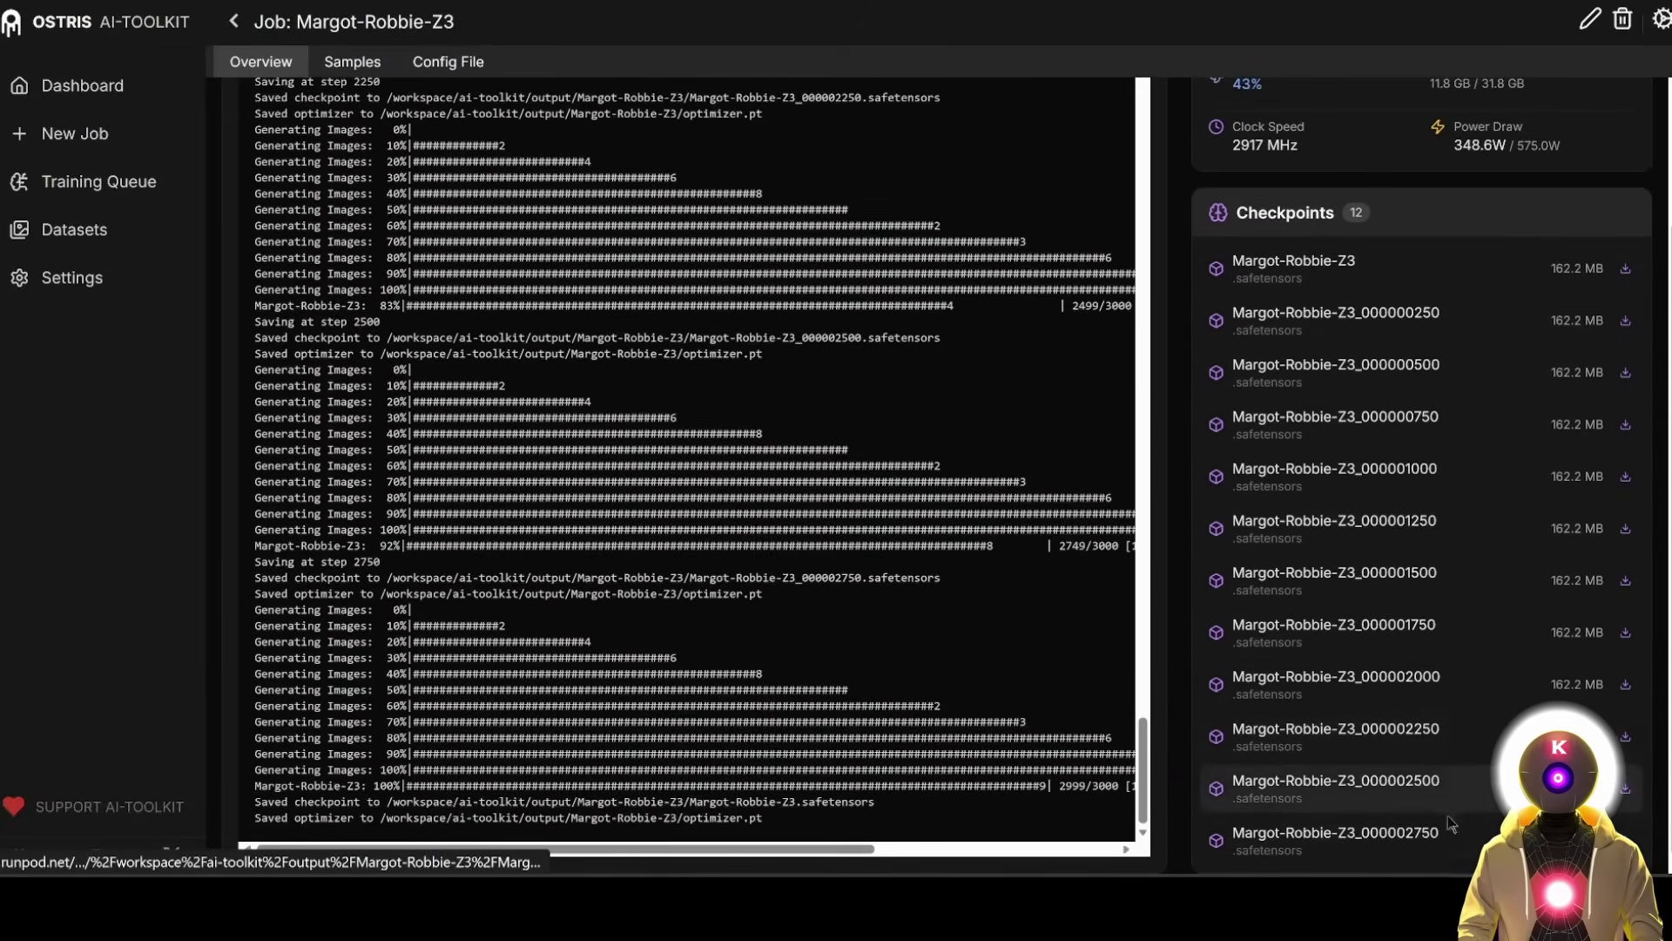